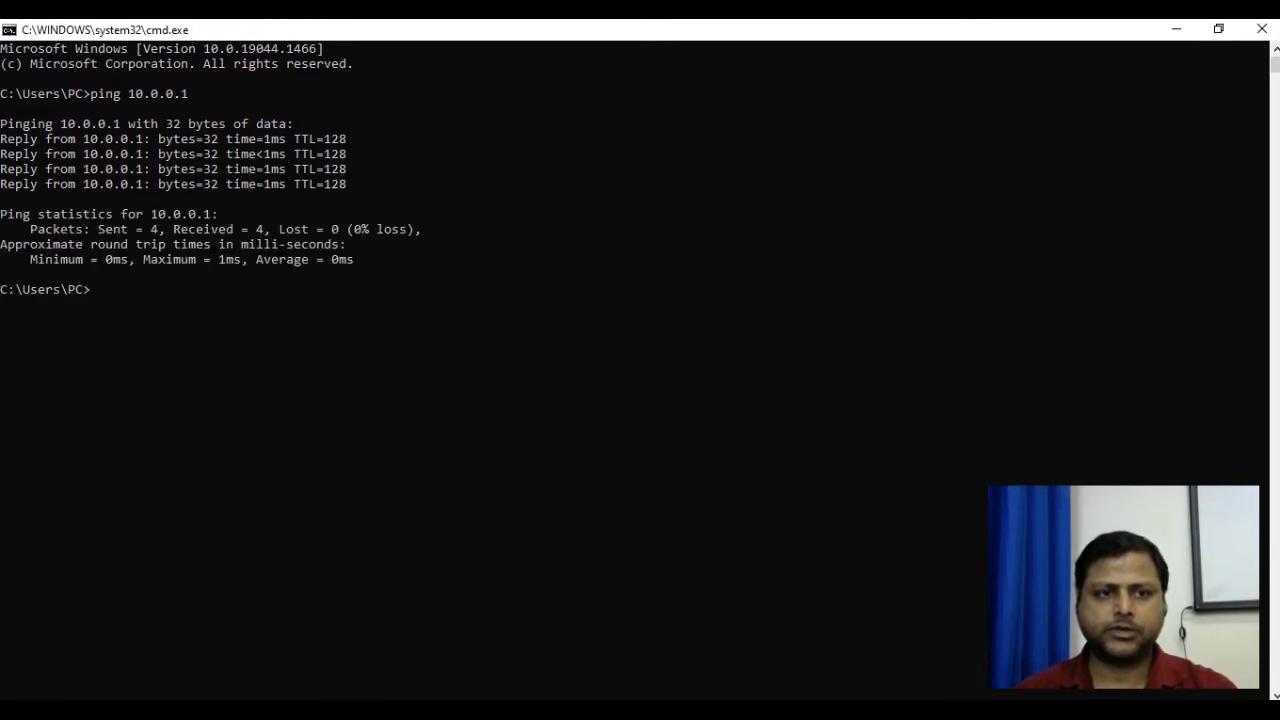
Ping 10.0.0.2 to confirm 4 of 4 replies, then launch mstsc /v:10.0.0.2.
key("Up")
key("BackSpace")
key("BackSpace")
type(".2")
key("Return")
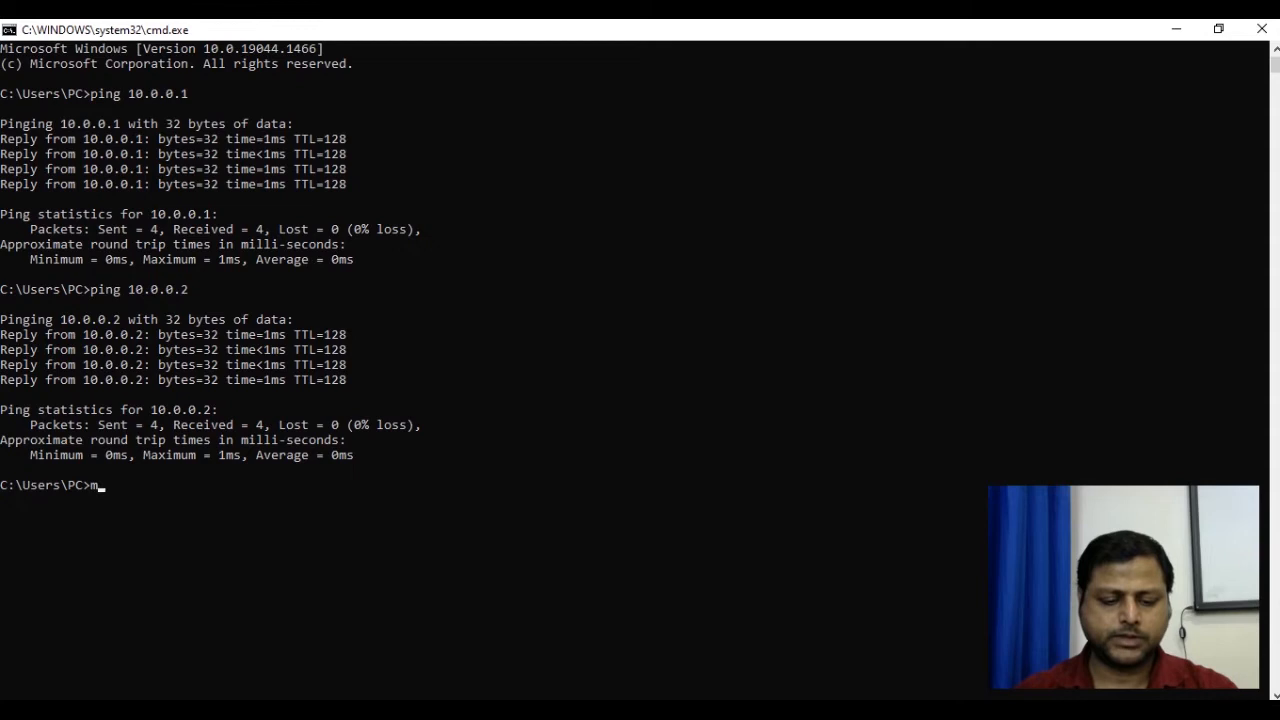
type("tsc /v:10")
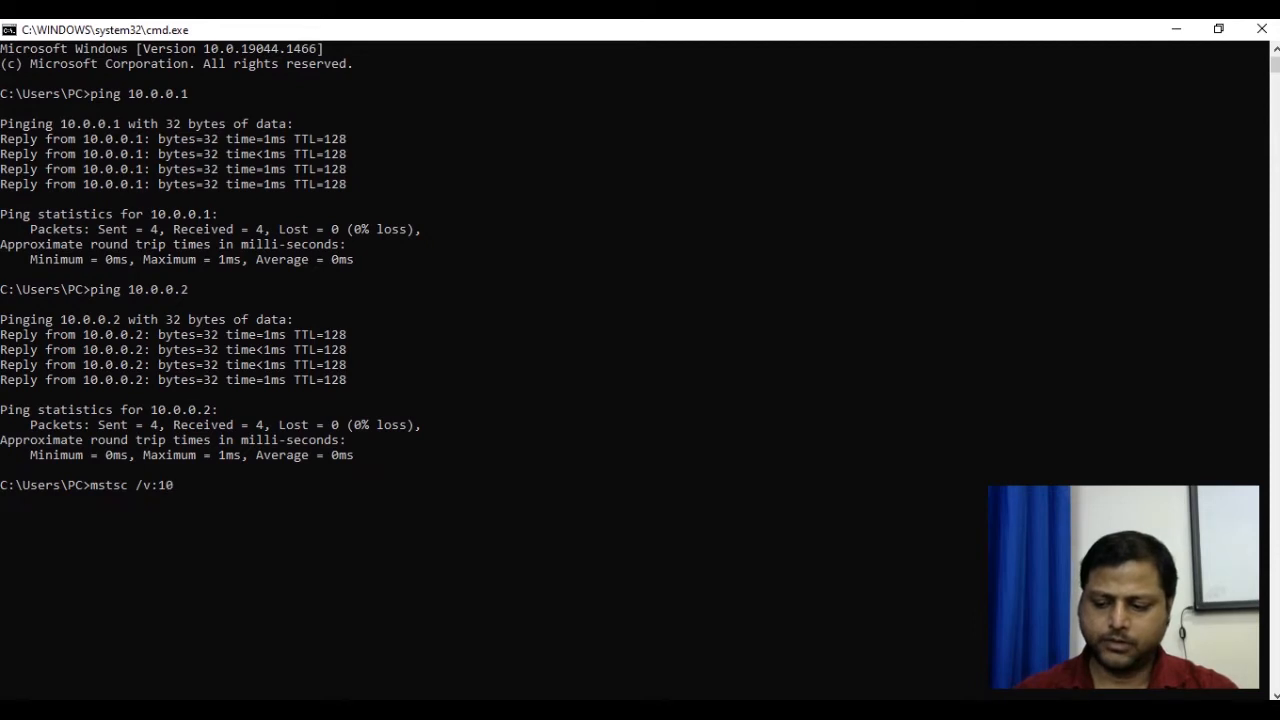
type(".0.0.2")
key("Return")
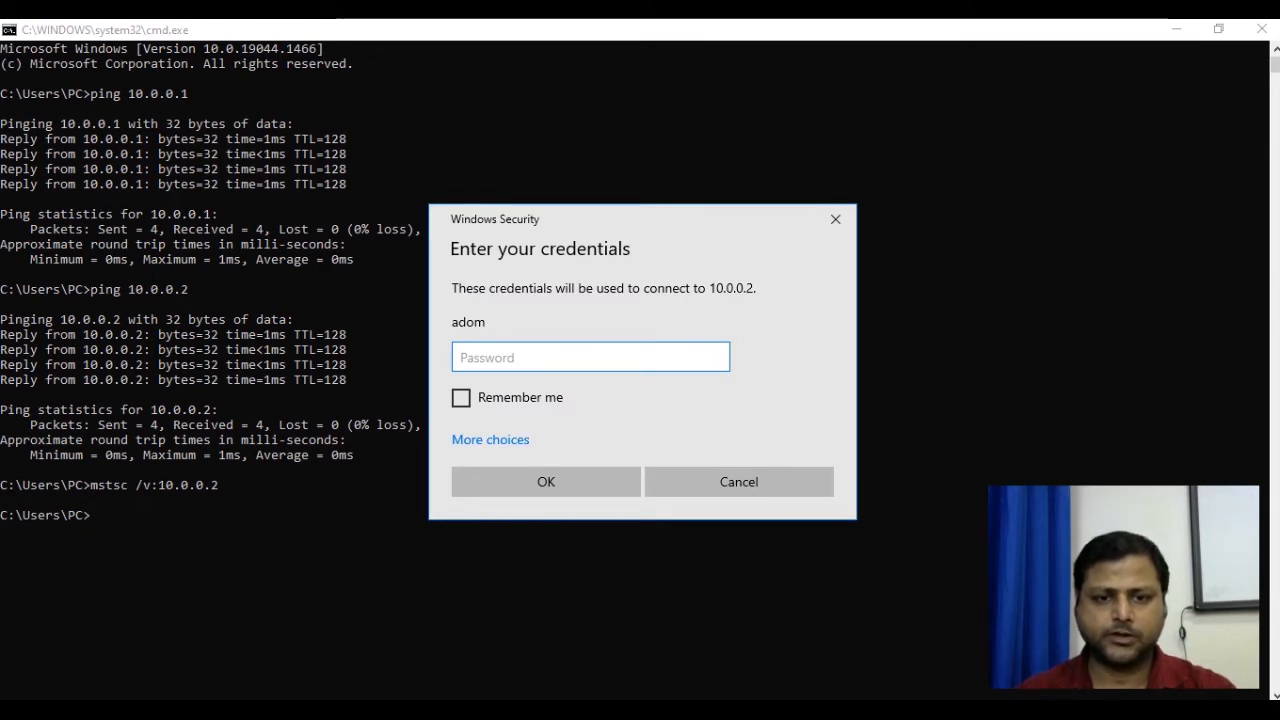
Submit the saved credentials and accept connecting despite the certificate warning.
type("••")
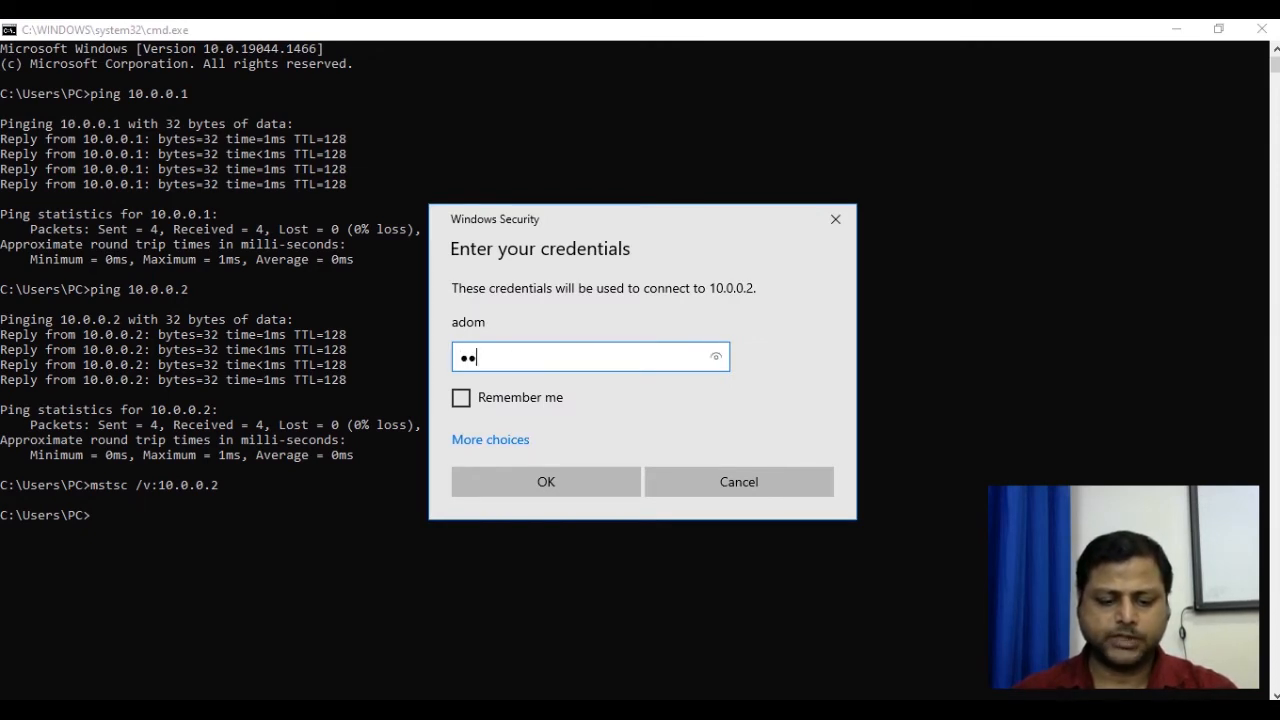
type("••••••")
key("Return")
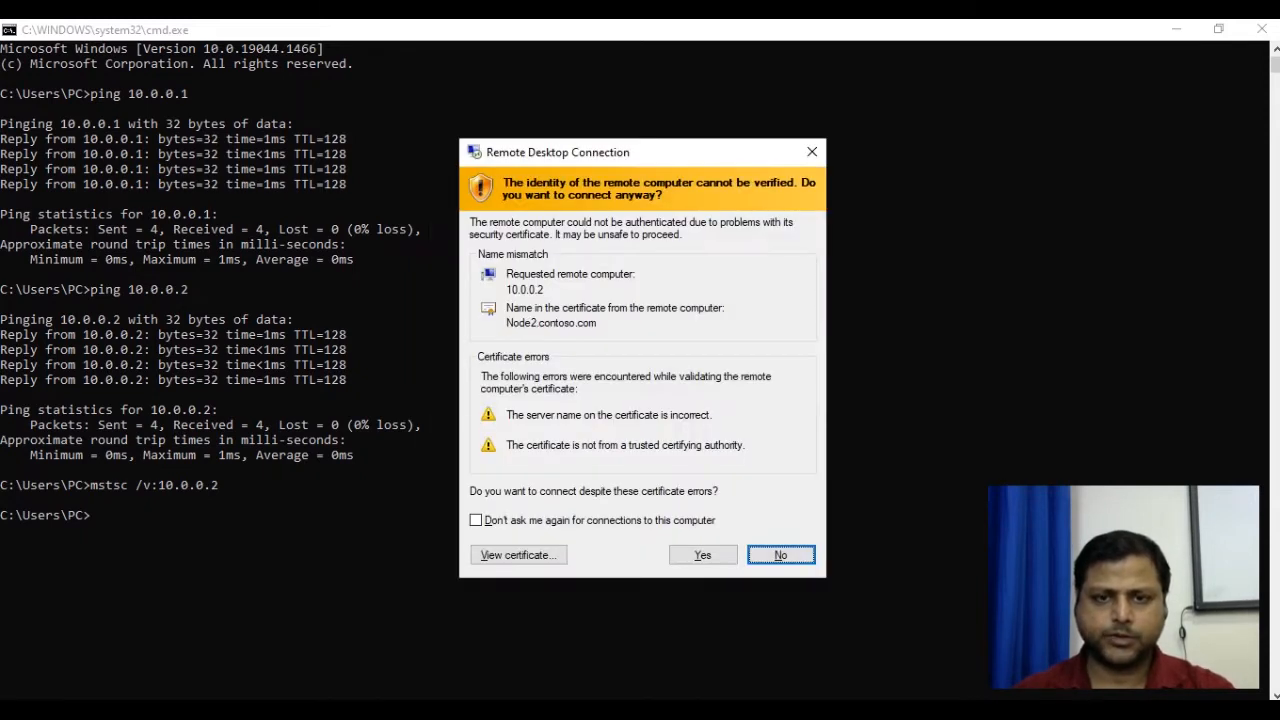
key("Left")
key("Return")
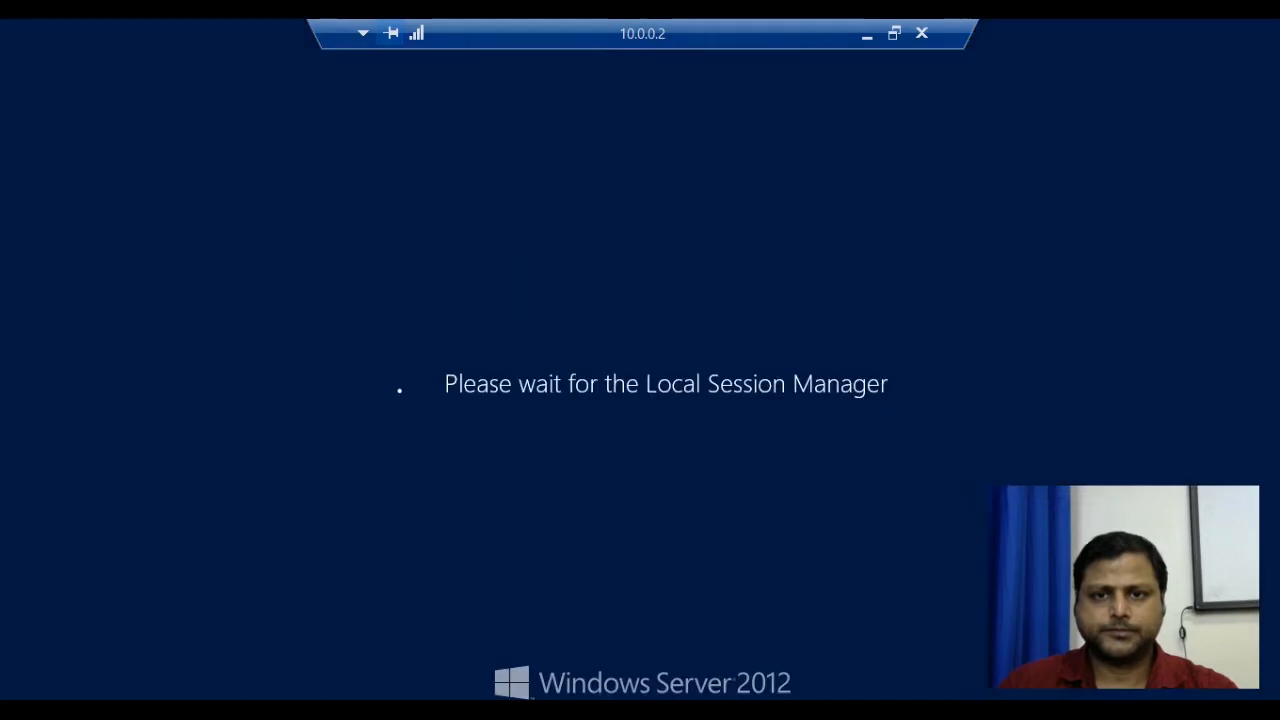
After the sign-in error, log in with the domain administrator account and its password.
key("Return")
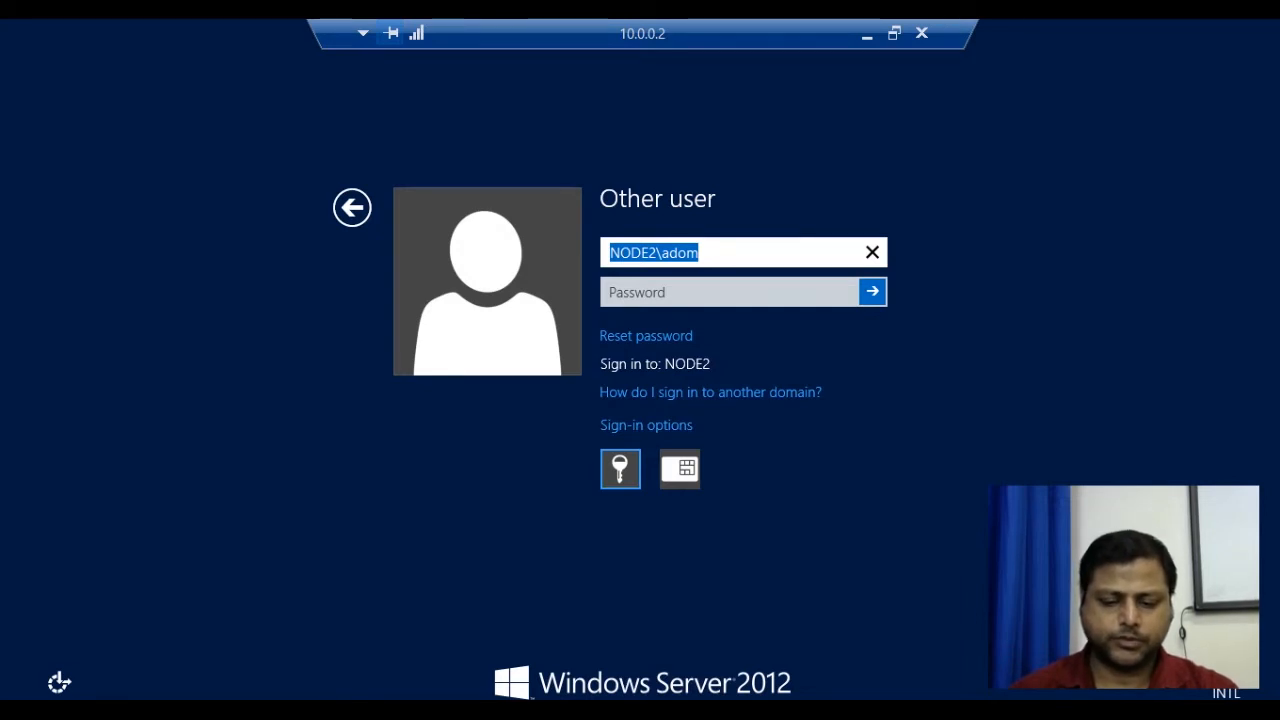
type("contos")
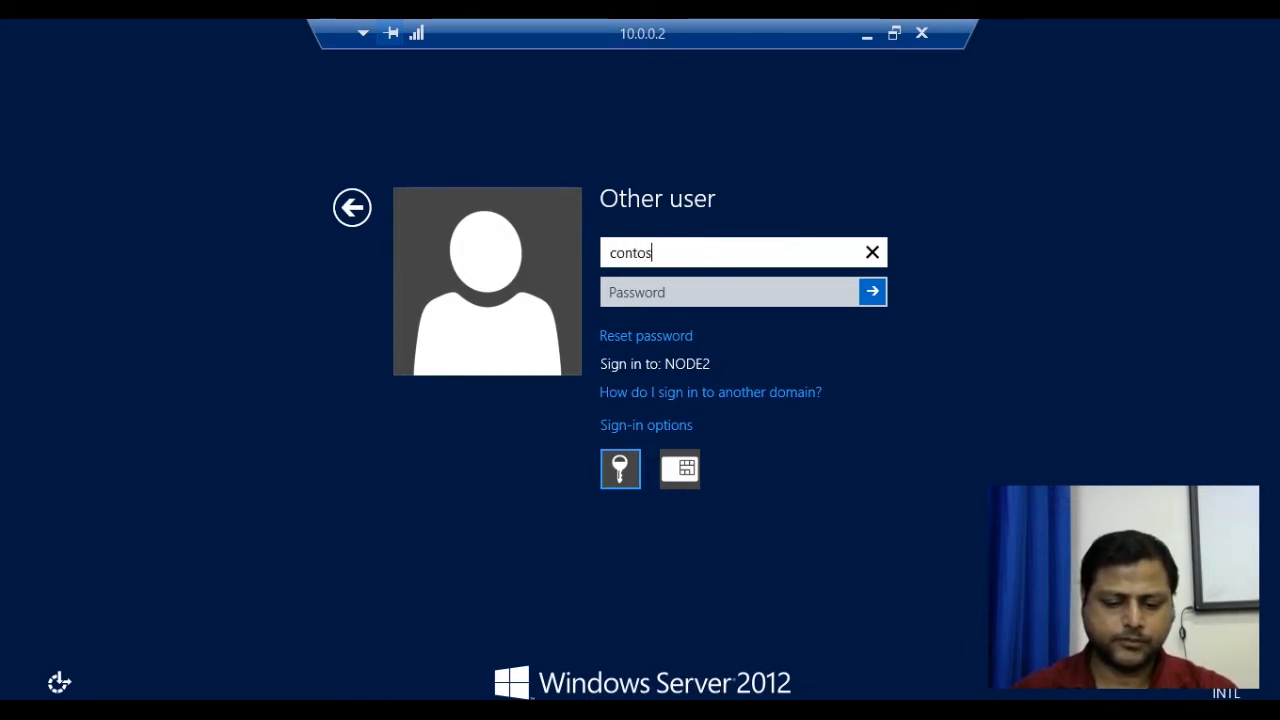
type("o\\adom")
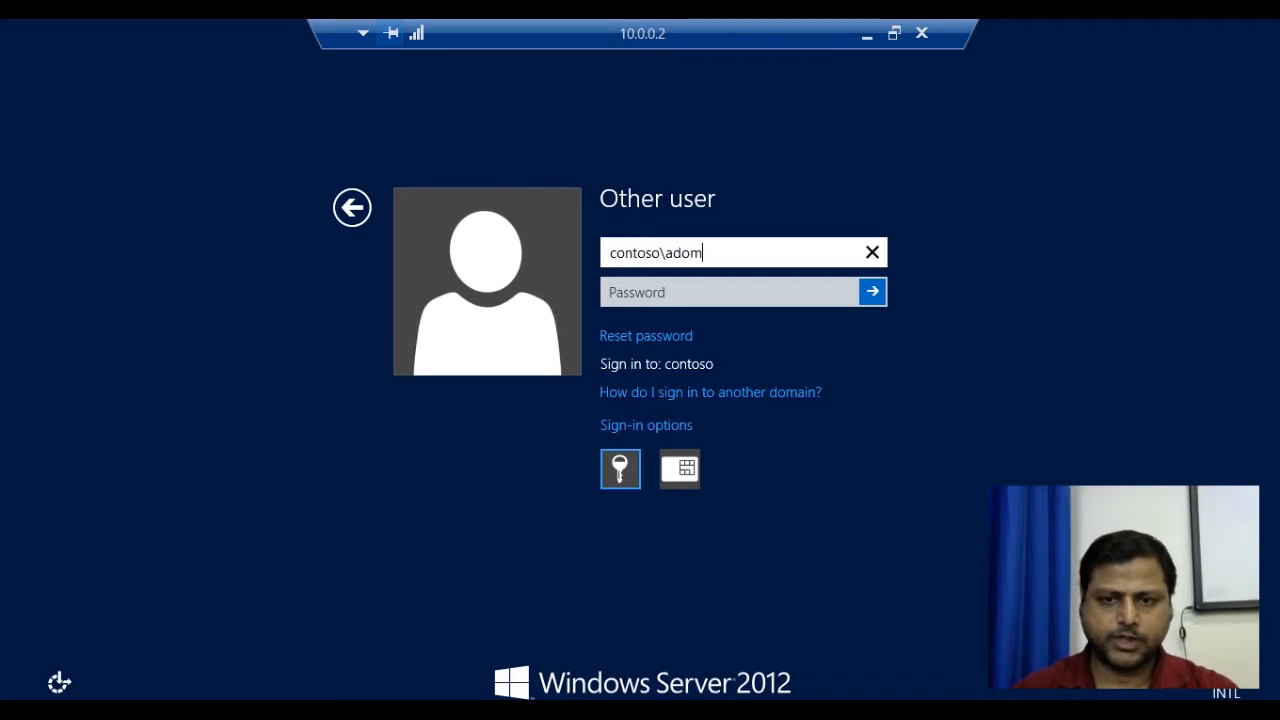
key("Tab")
type("P@ssw0r")
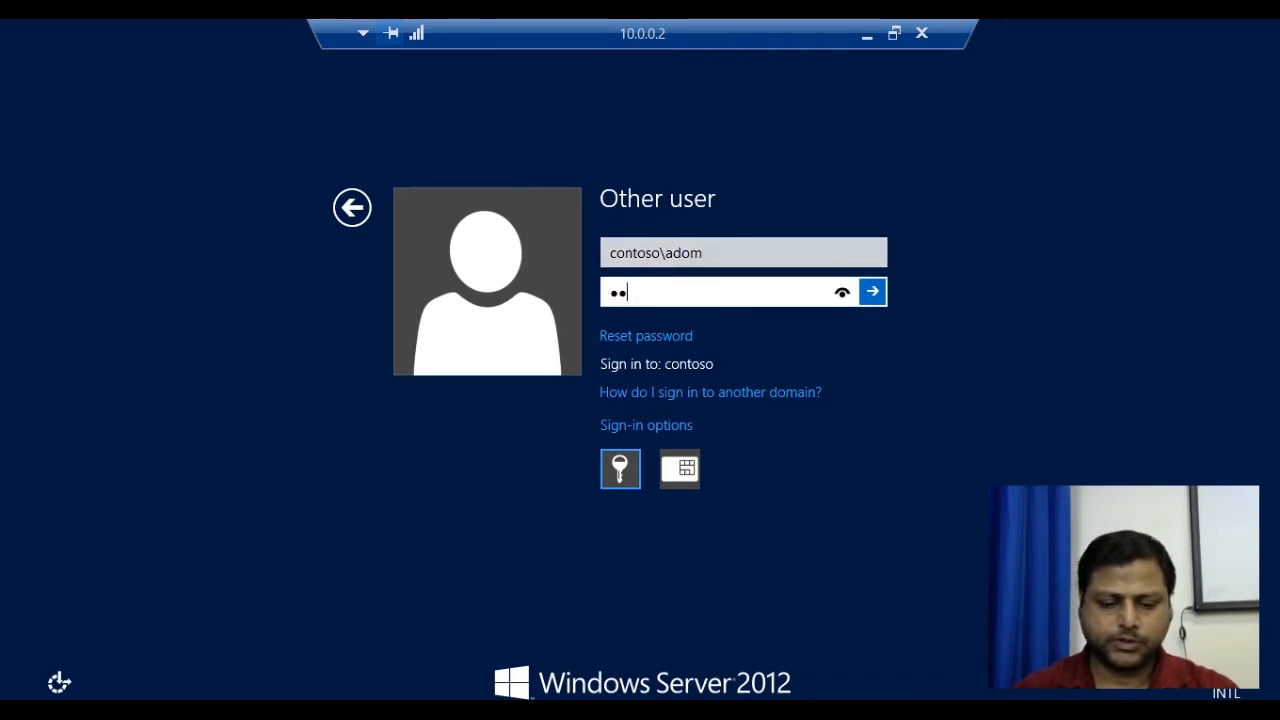
type("d")
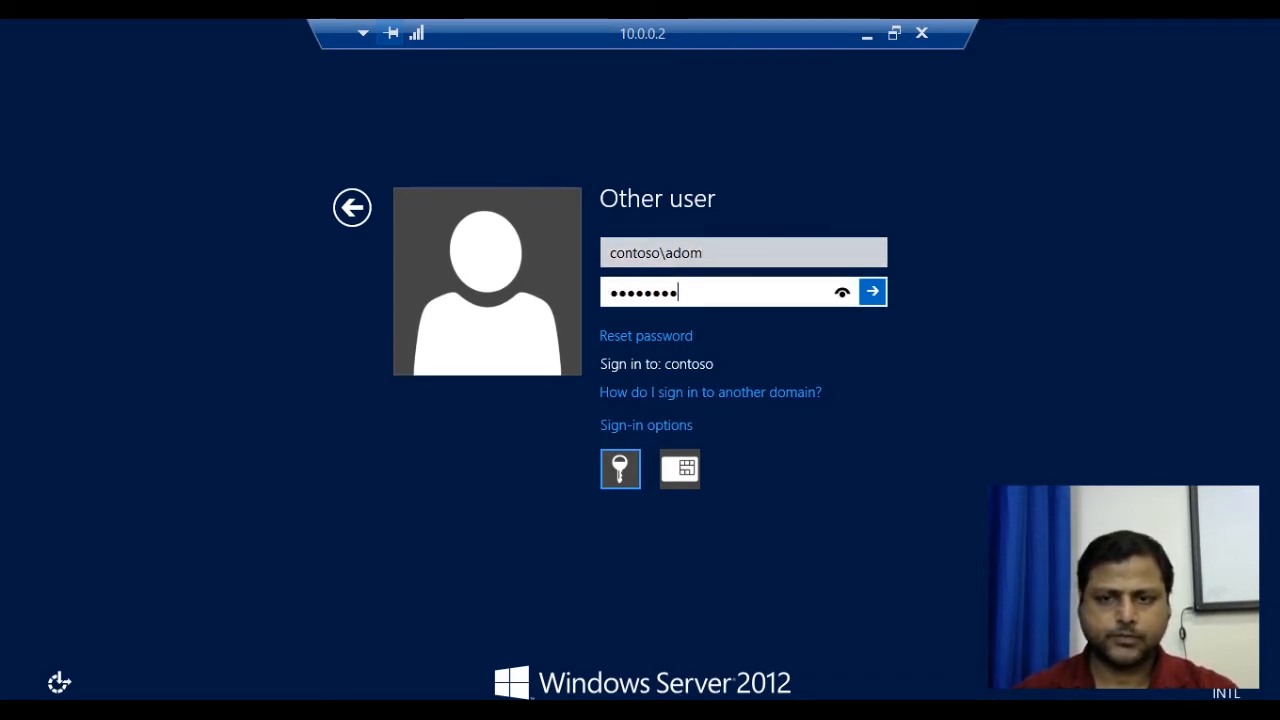
key("Return")
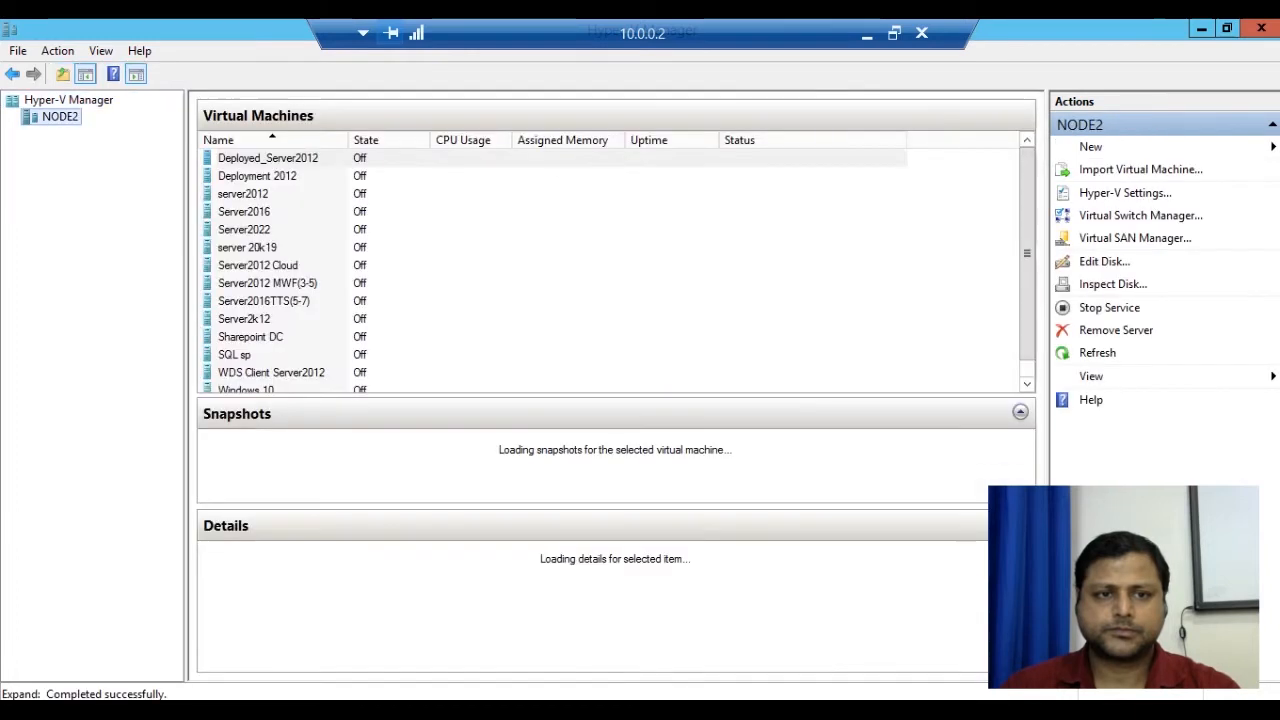
Choose Connect... from the Server2012 Cloud context menu in the Virtual Machines list.
right_click(264, 198)
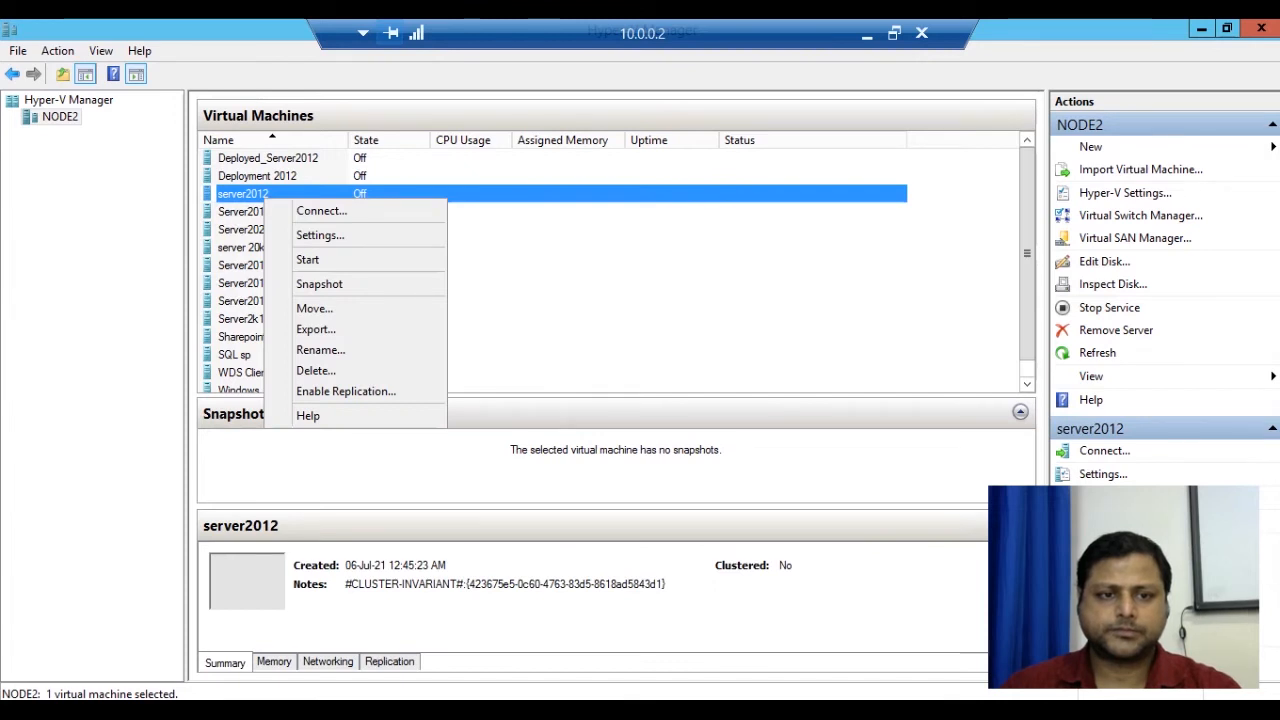
left_click(320, 235)
right_click(284, 267)
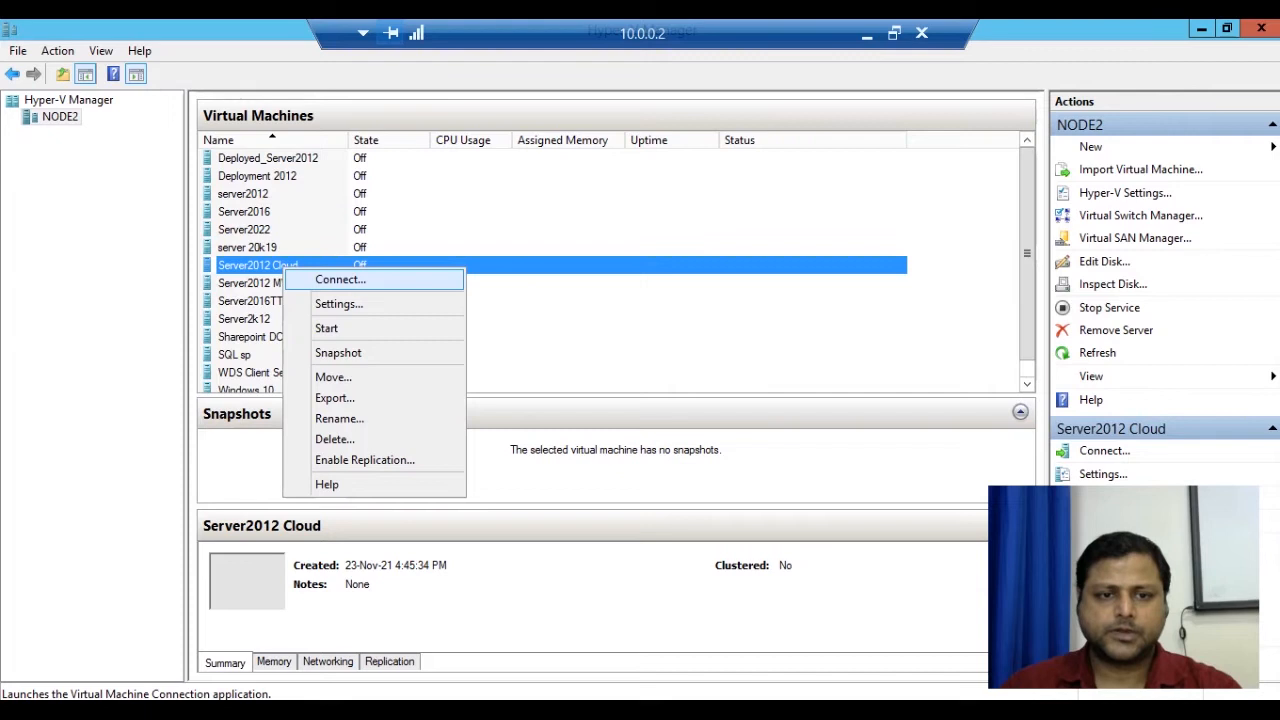
left_click(340, 280)
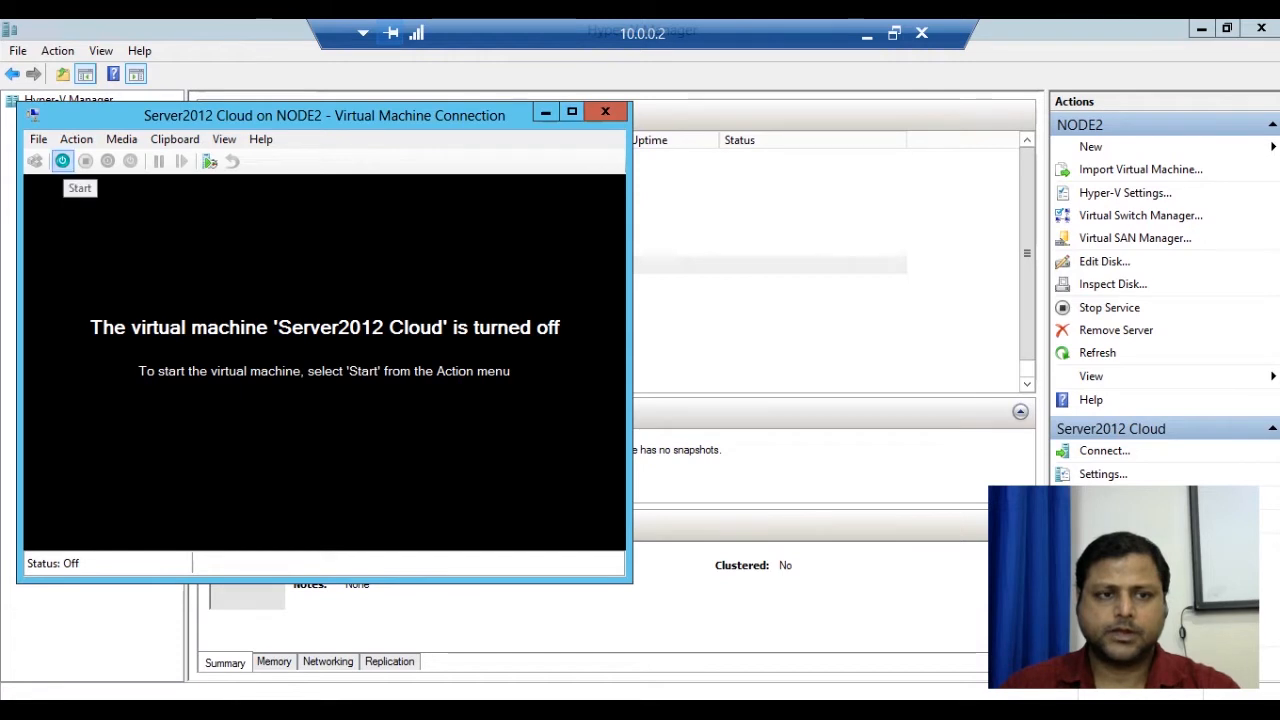
Power on Server2012 Cloud from the connection toolbar and wait for Windows Server 2012 to boot.
left_click(62, 161)
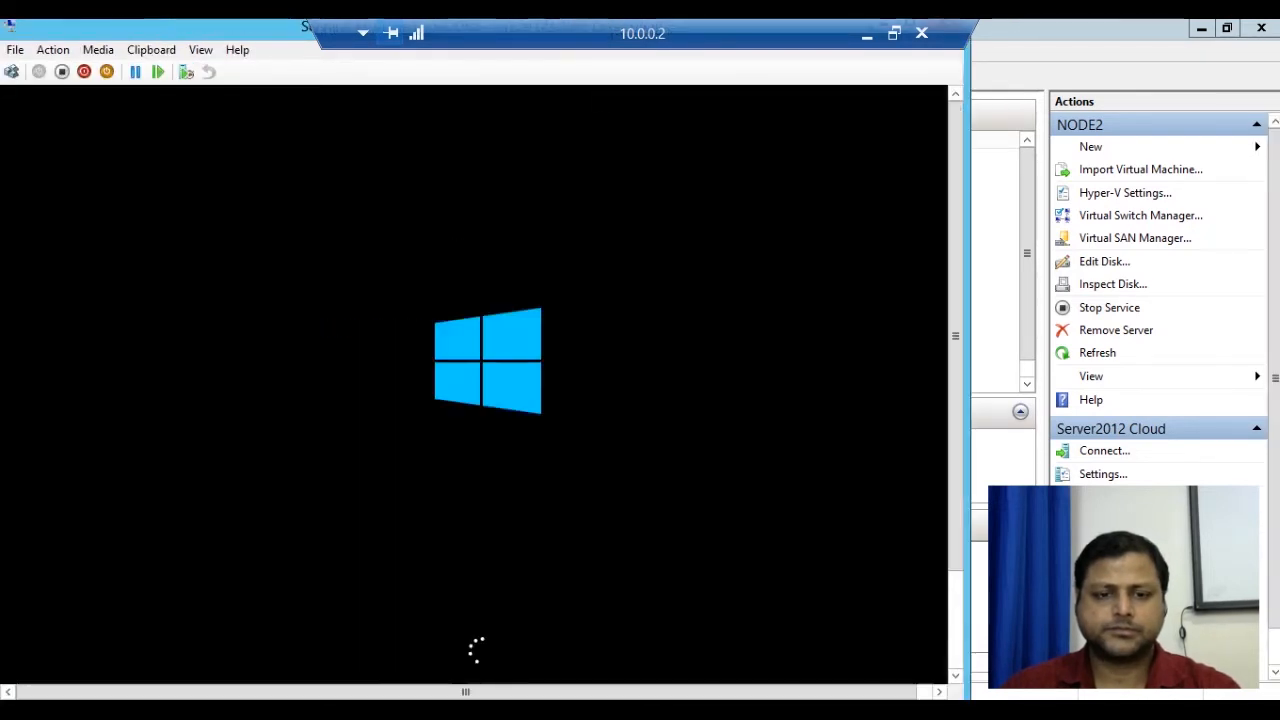
mouse_move(393, 708)
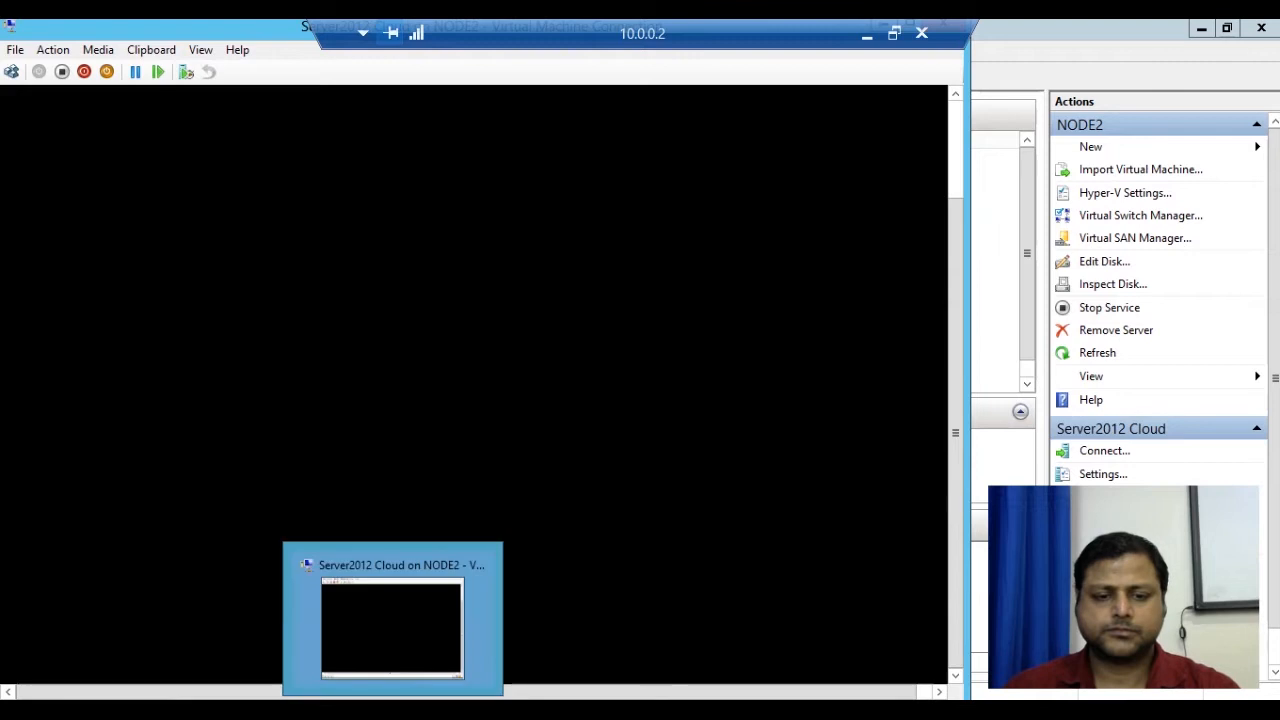
left_click(393, 708)
left_click(393, 708)
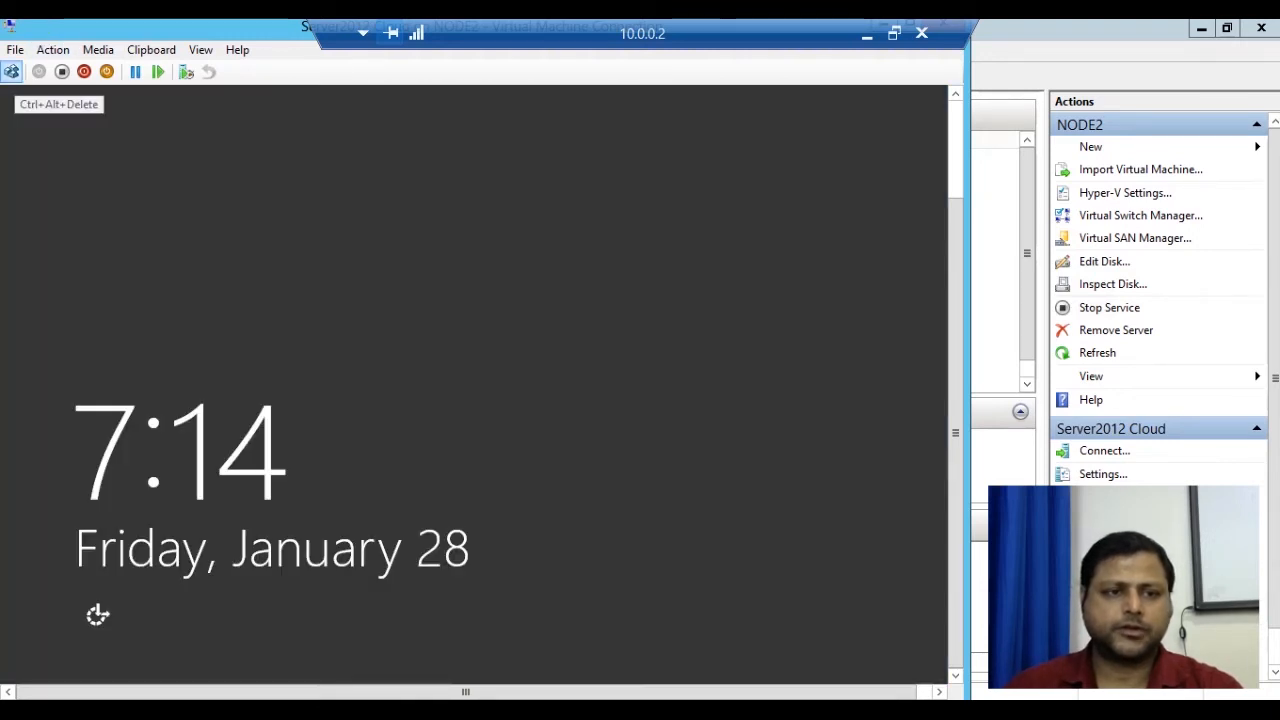
Enter the administrator password at the Server2012 Cloud sign-in, retrying after an incorrect attempt.
left_click(11, 71)
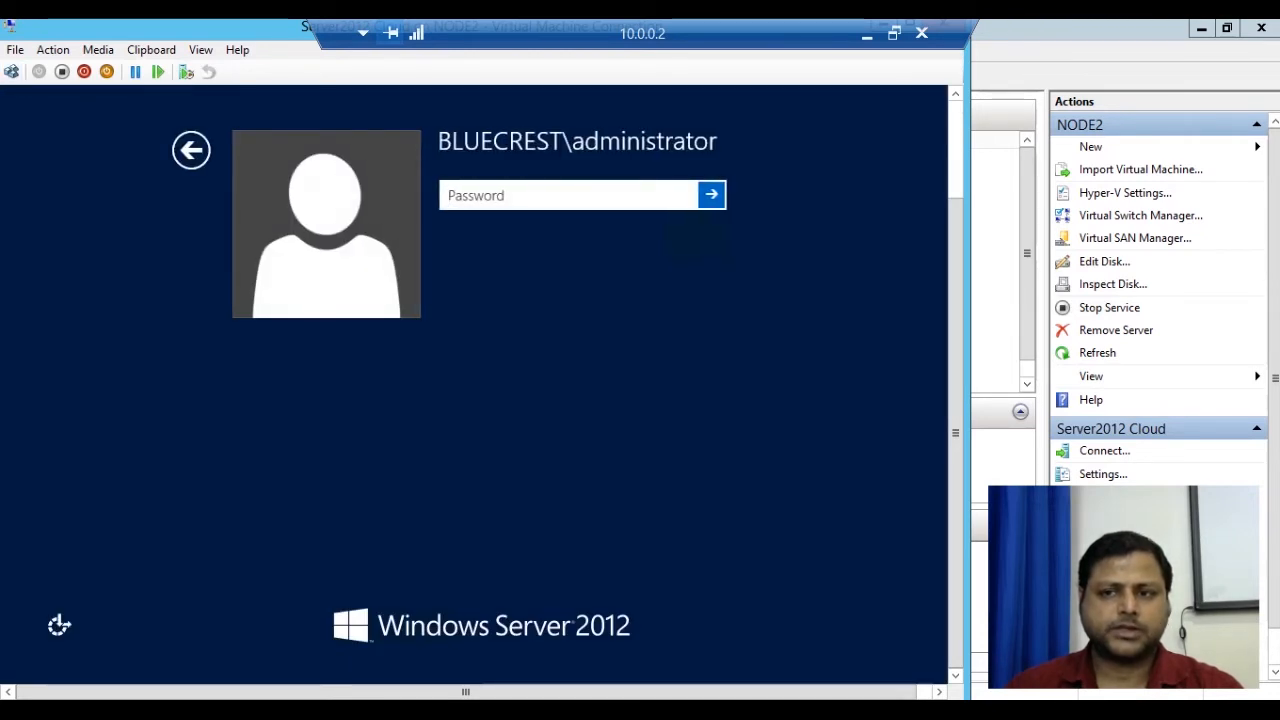
left_click_drag(956, 400, 956, 303)
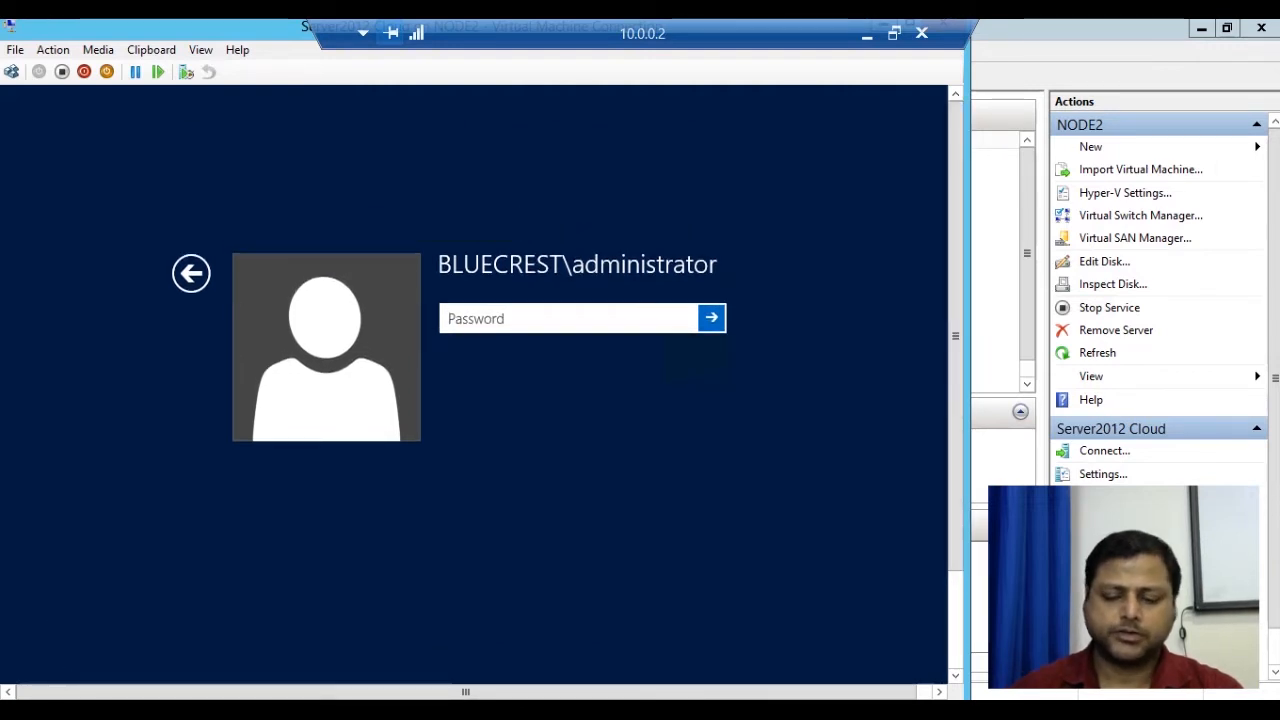
type("******")
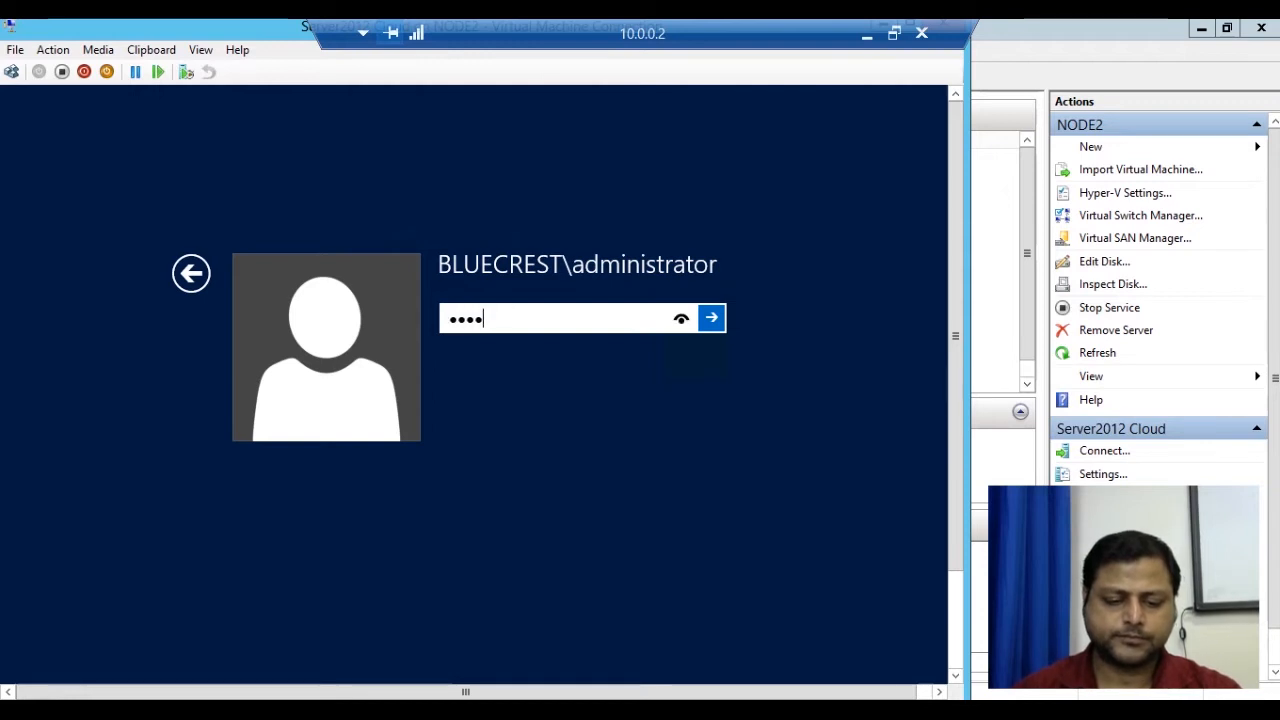
type("**")
key("Return")
key("Return")
type("********")
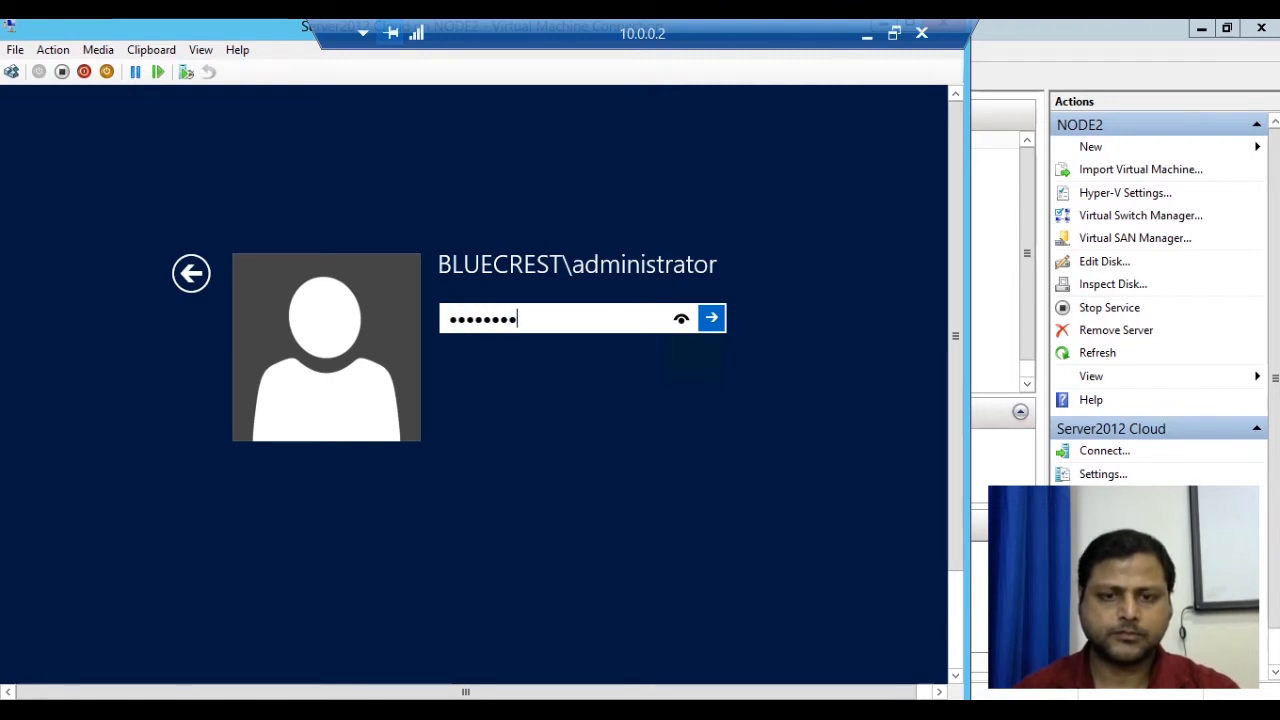
key("Return")
key("Return")
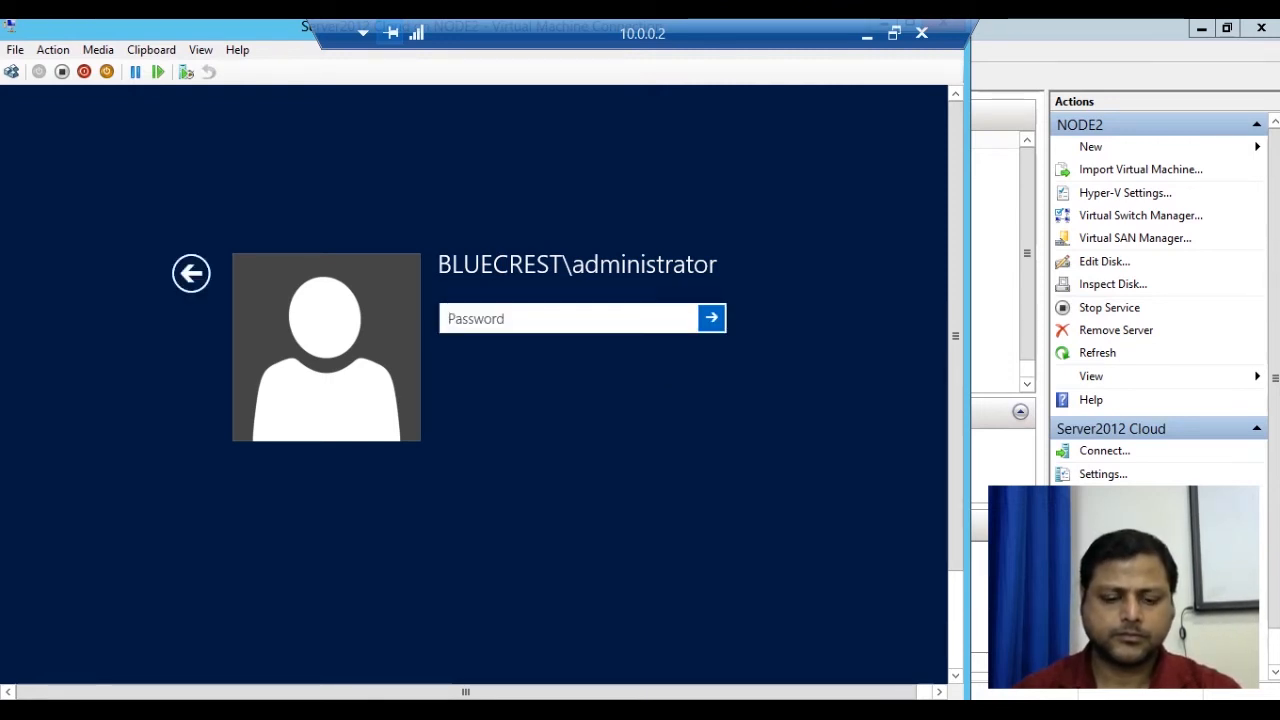
type("********")
key("Return")
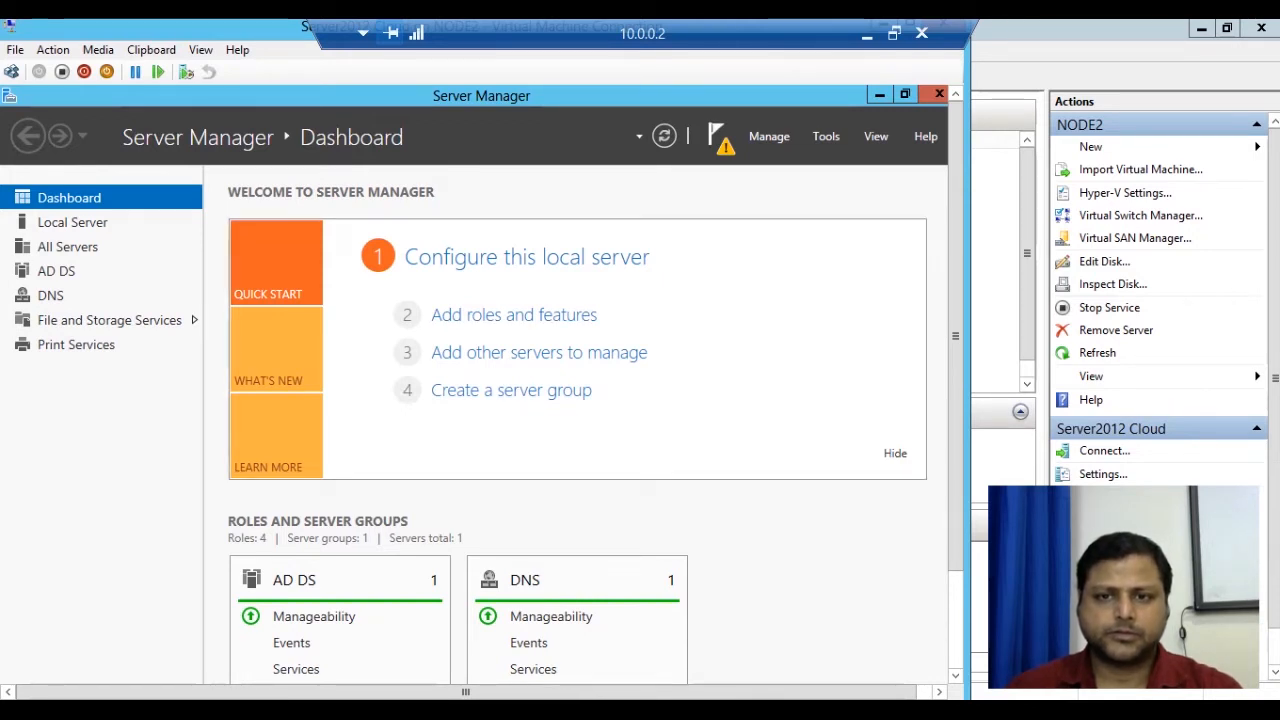
Check the server notifications, then browse Computer and look inside New Volume (E:).
left_click(718, 137)
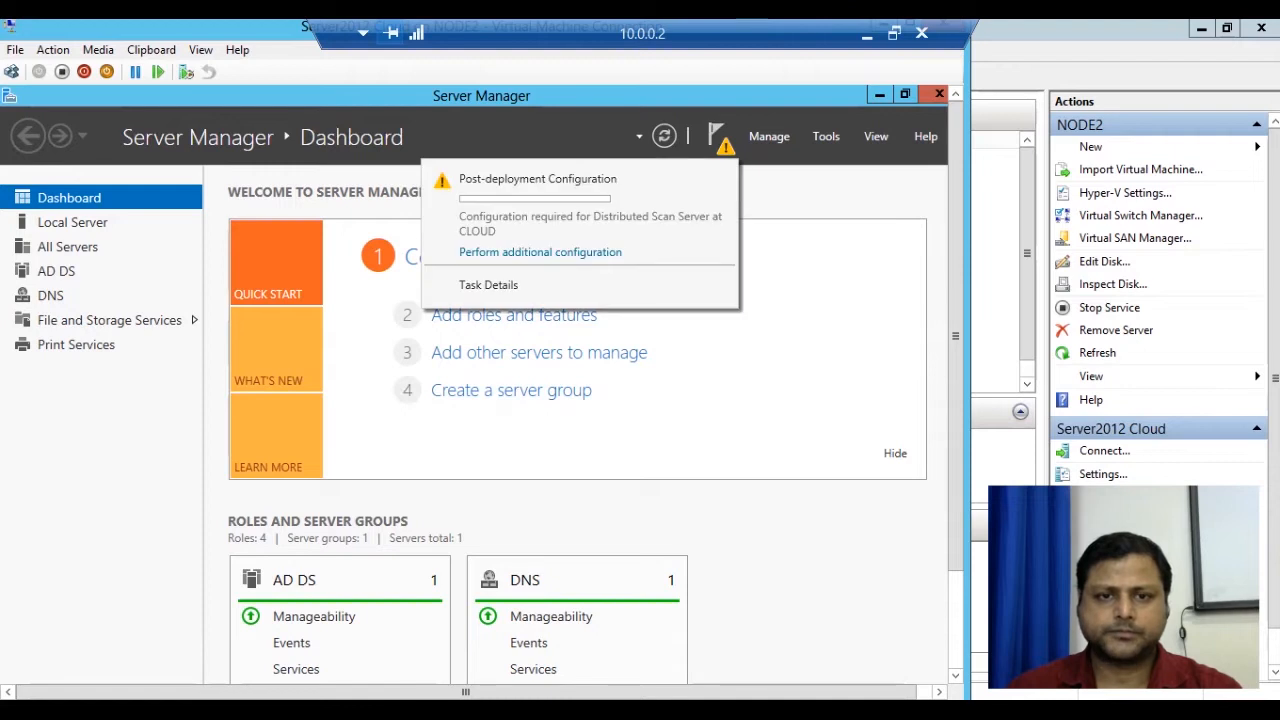
left_click(804, 290)
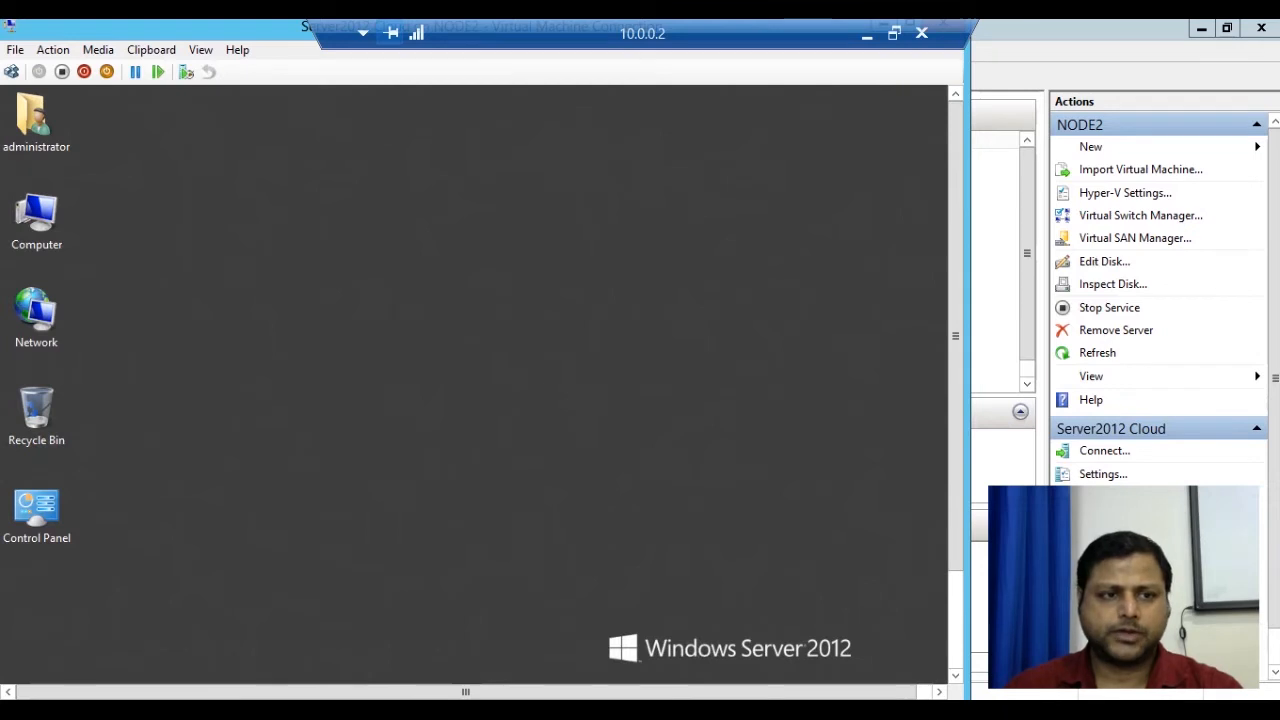
double_click(37, 220)
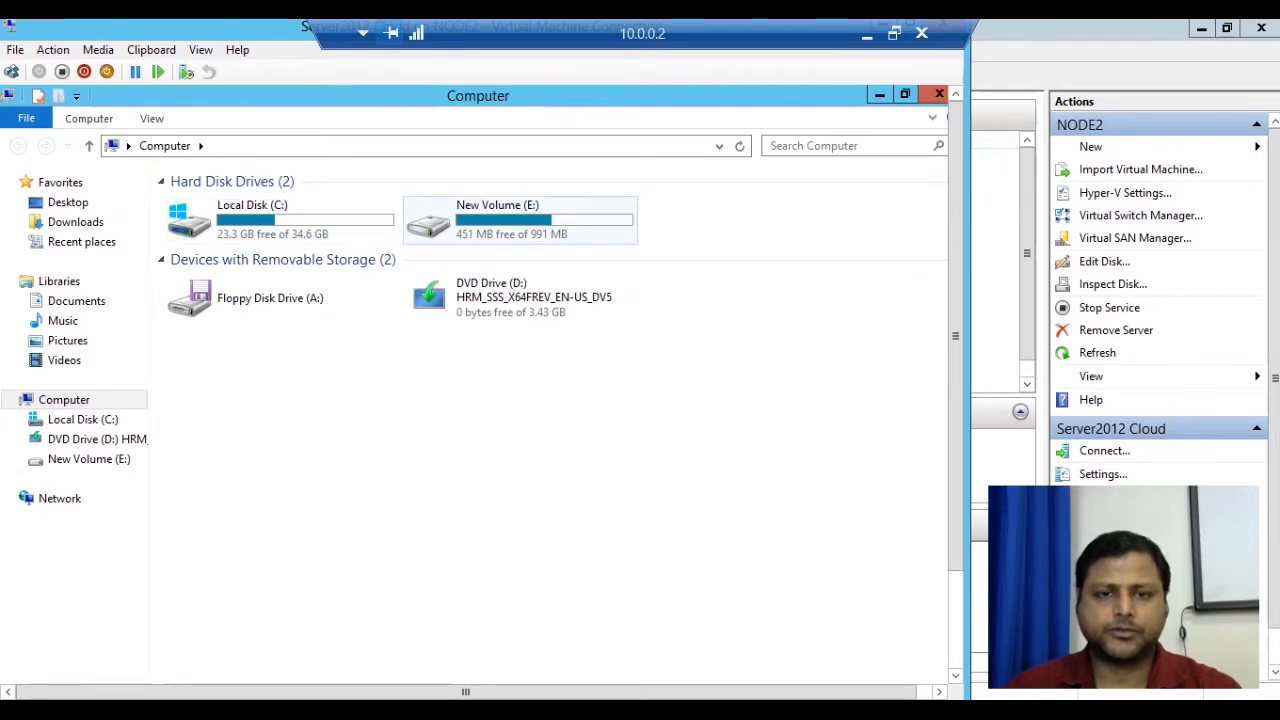
double_click(430, 222)
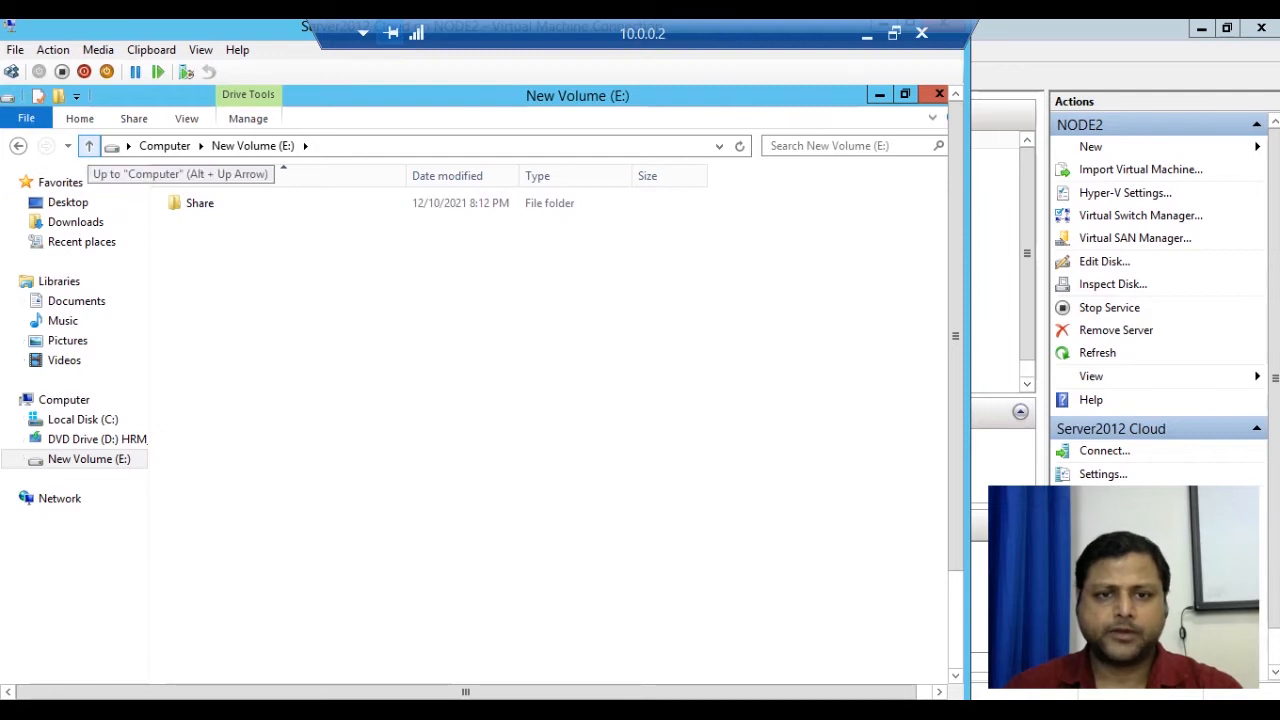
left_click(88, 146)
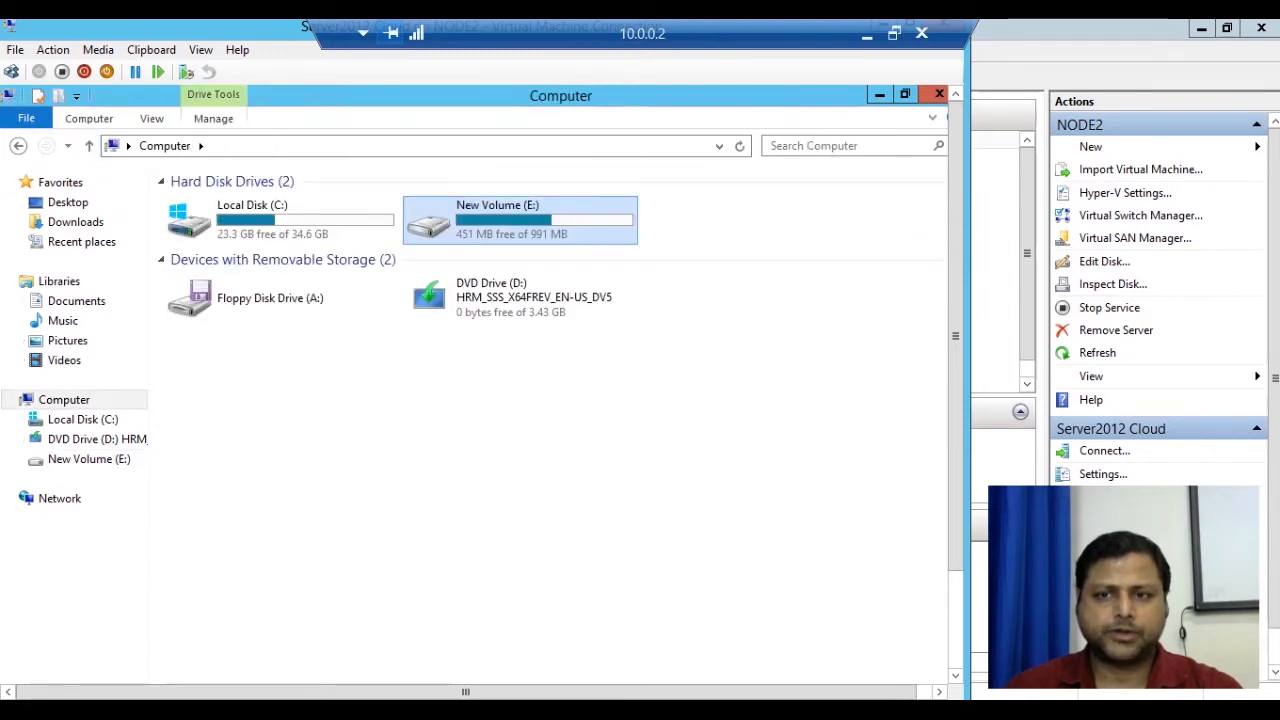
Close File Explorer and bring the Server Manager dashboard back up.
left_click(939, 94)
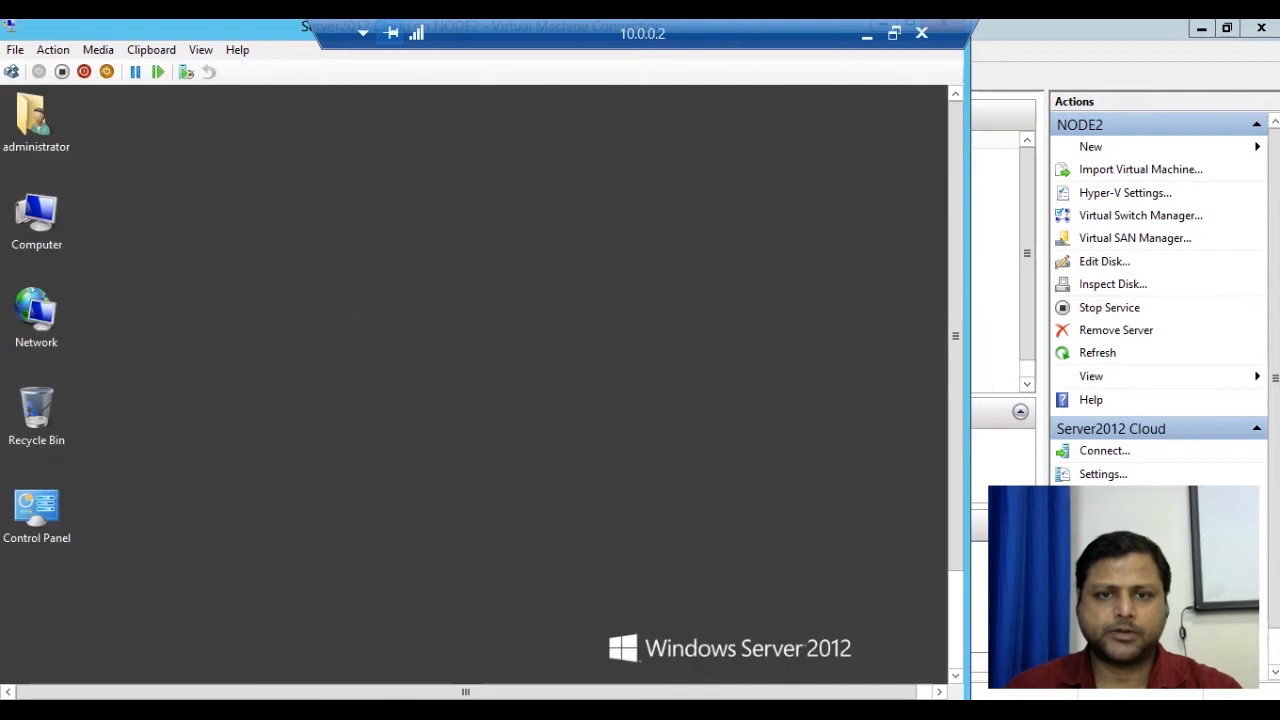
left_click_drag(956, 336, 956, 434)
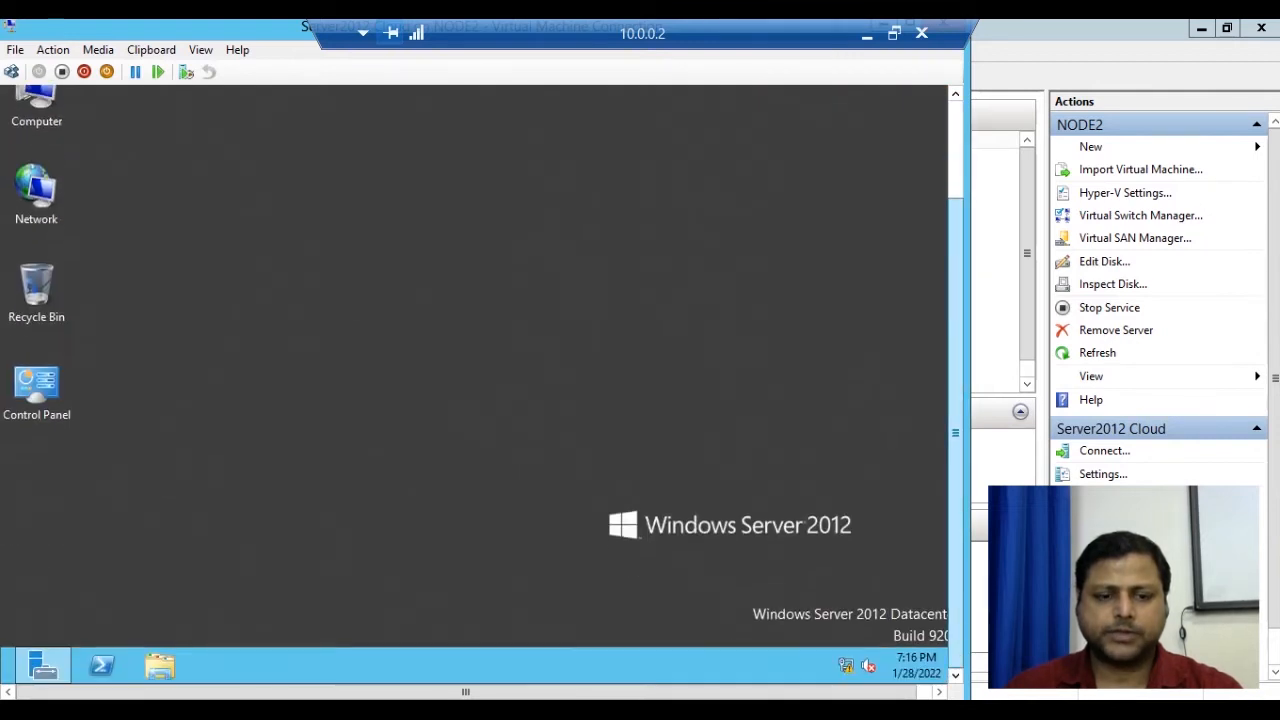
left_click(43, 666)
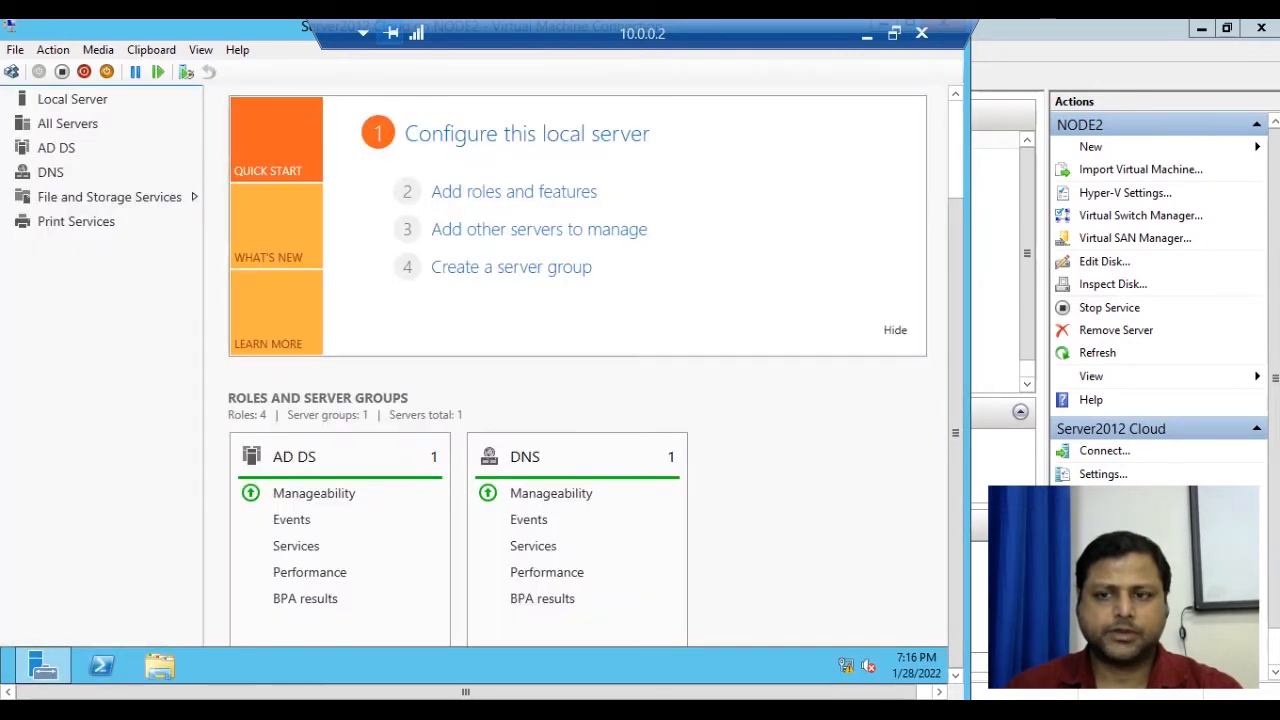
left_click_drag(956, 433, 956, 336)
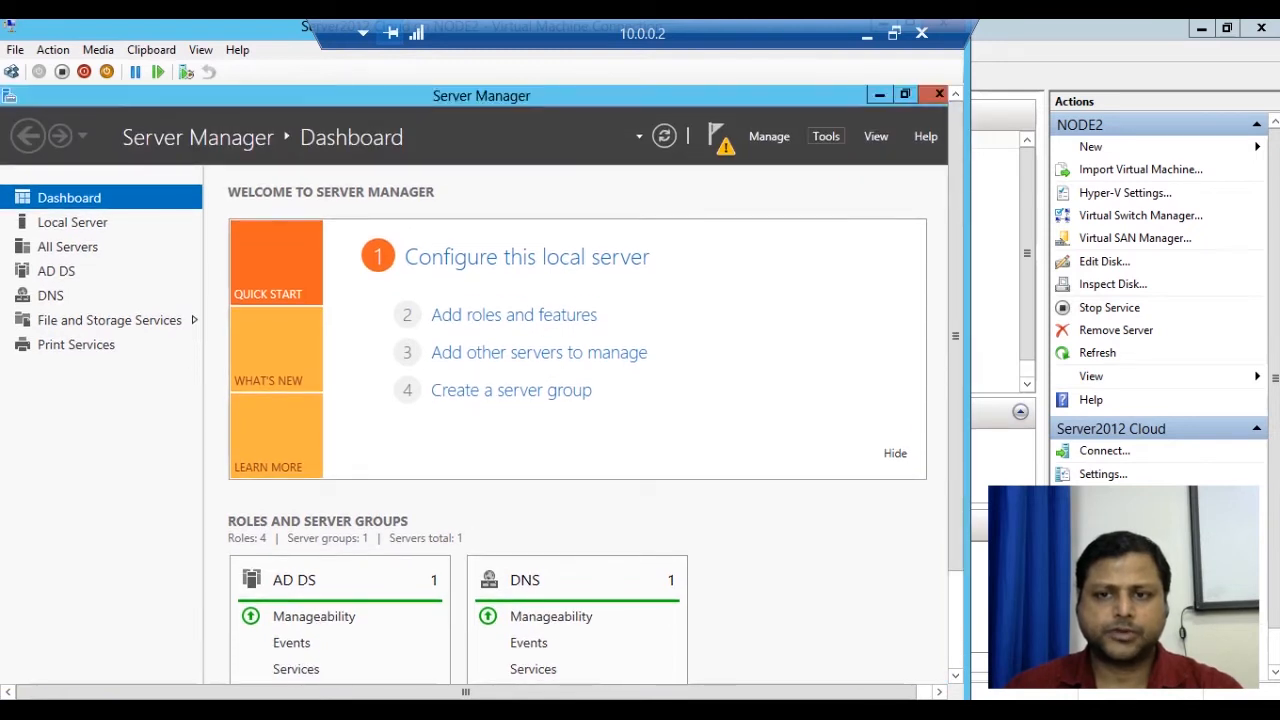
left_click(826, 136)
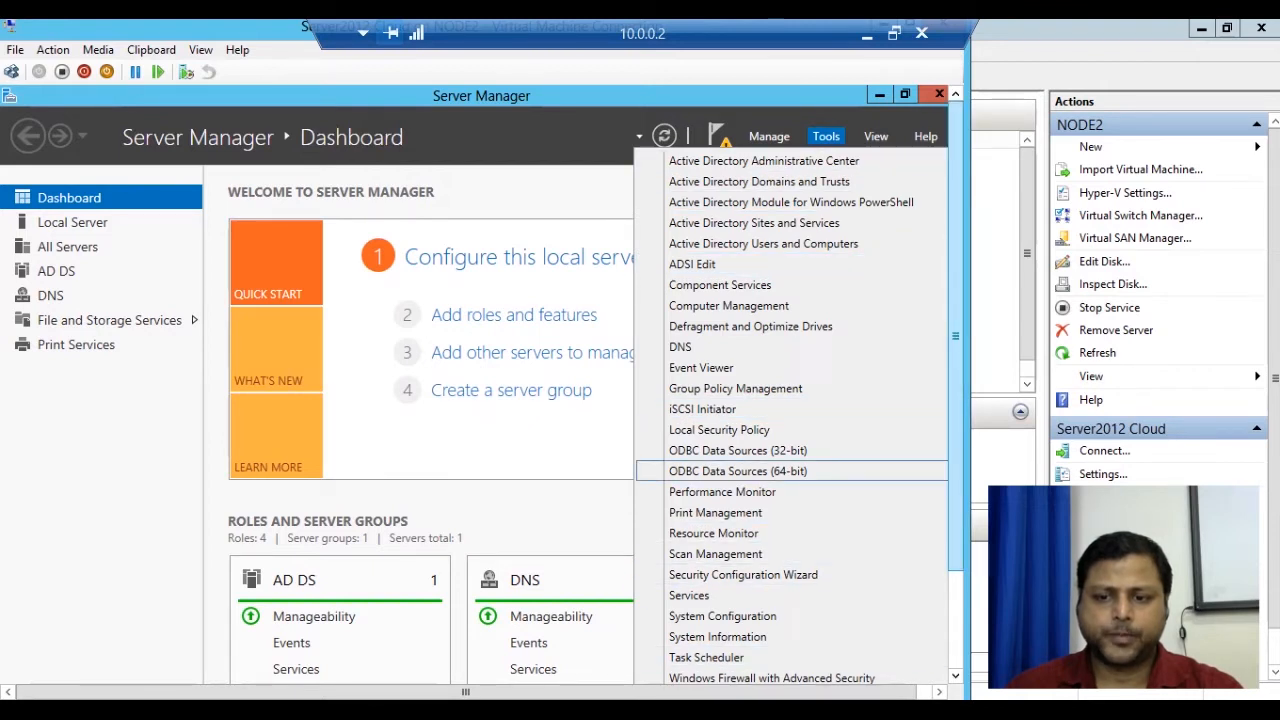
left_click_drag(955, 336, 955, 434)
scroll(800, 325, "down", 1)
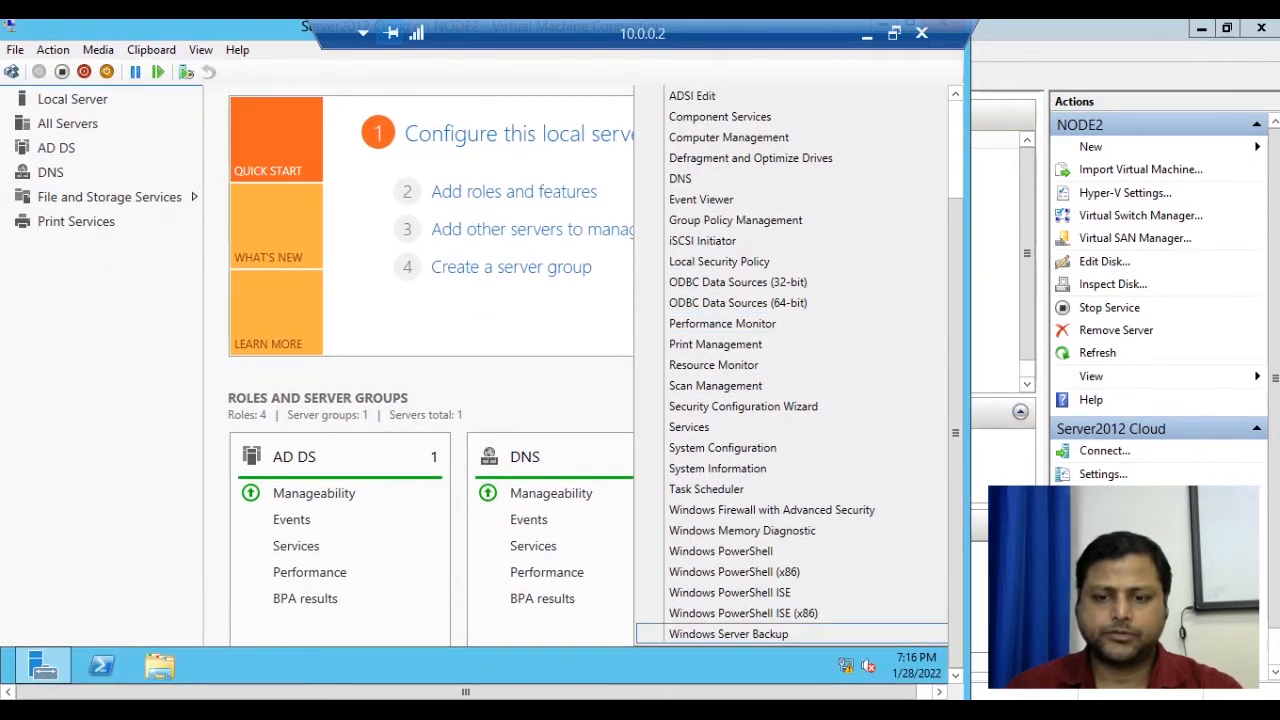
left_click(729, 634)
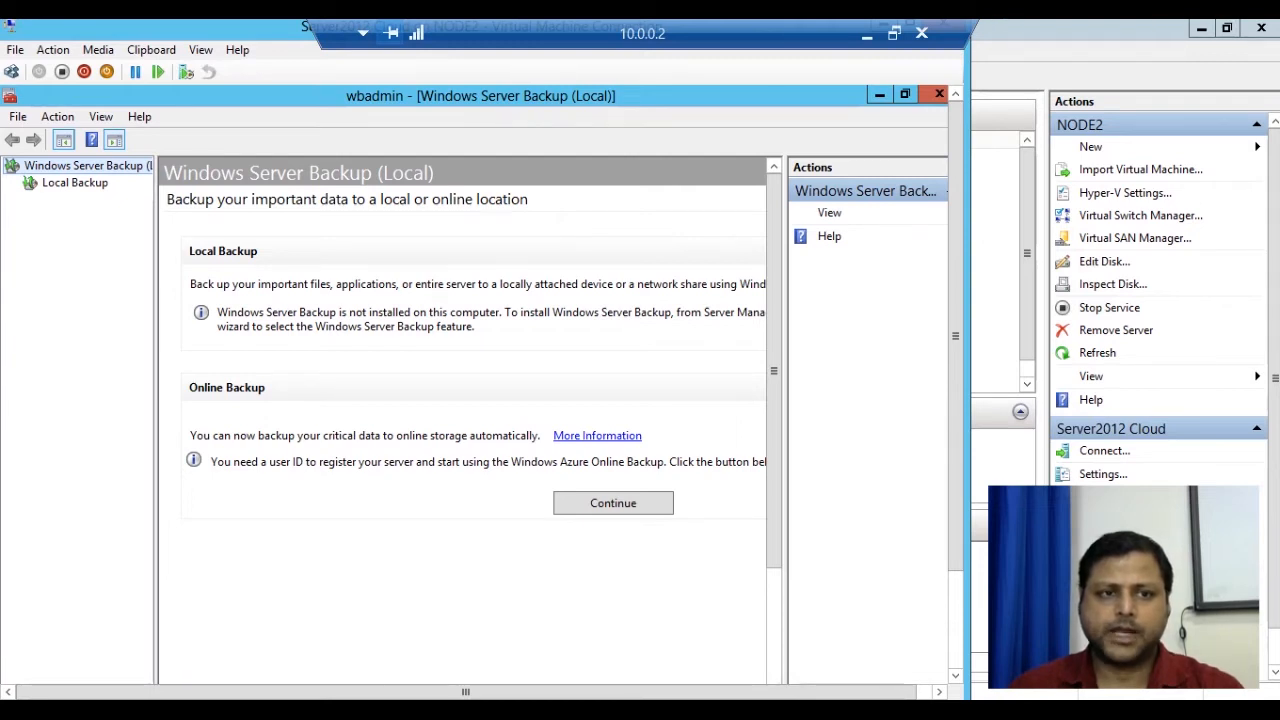
left_click(938, 94)
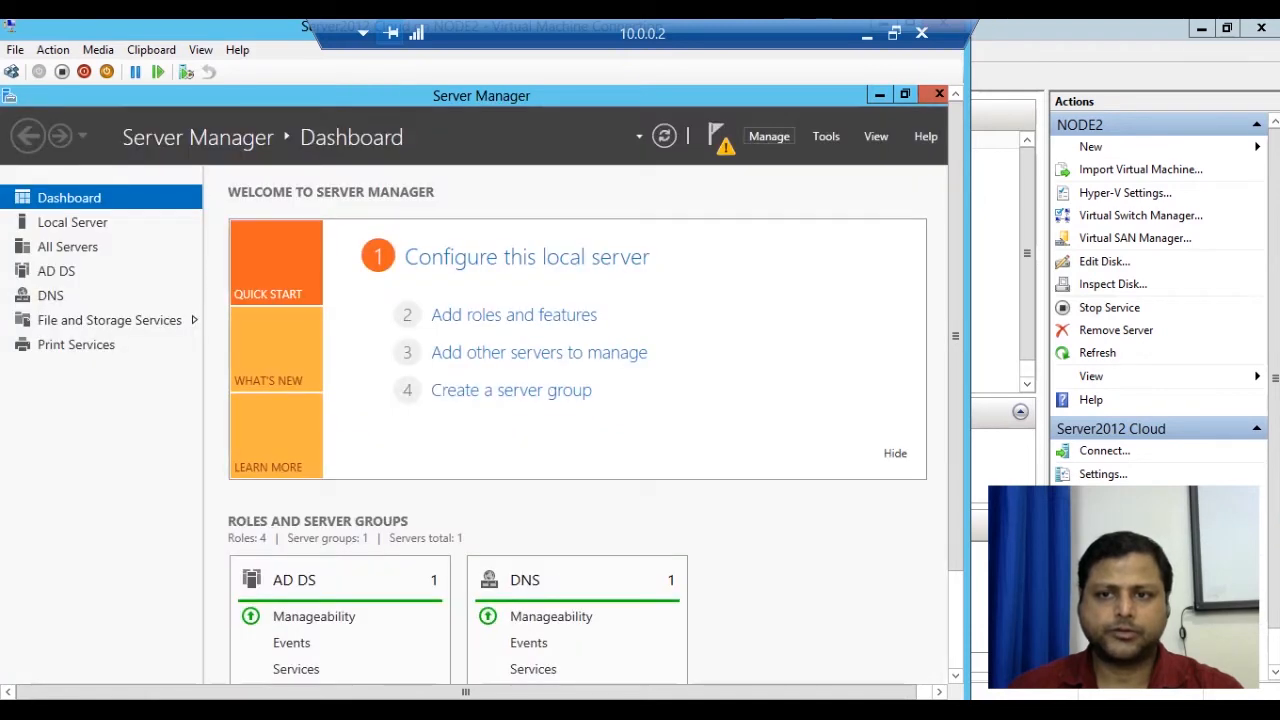
Start the Add Roles and Features Wizard with role-based installation on the local server.
left_click(769, 136)
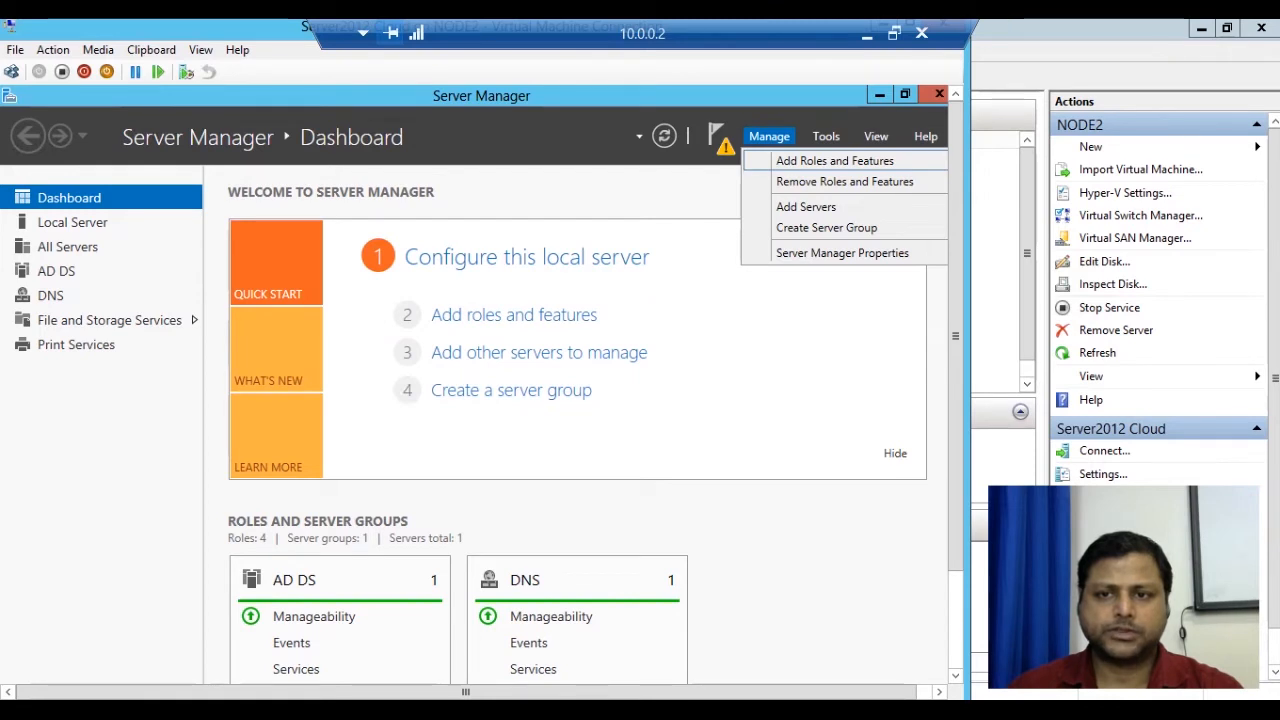
left_click(835, 161)
left_click(848, 217)
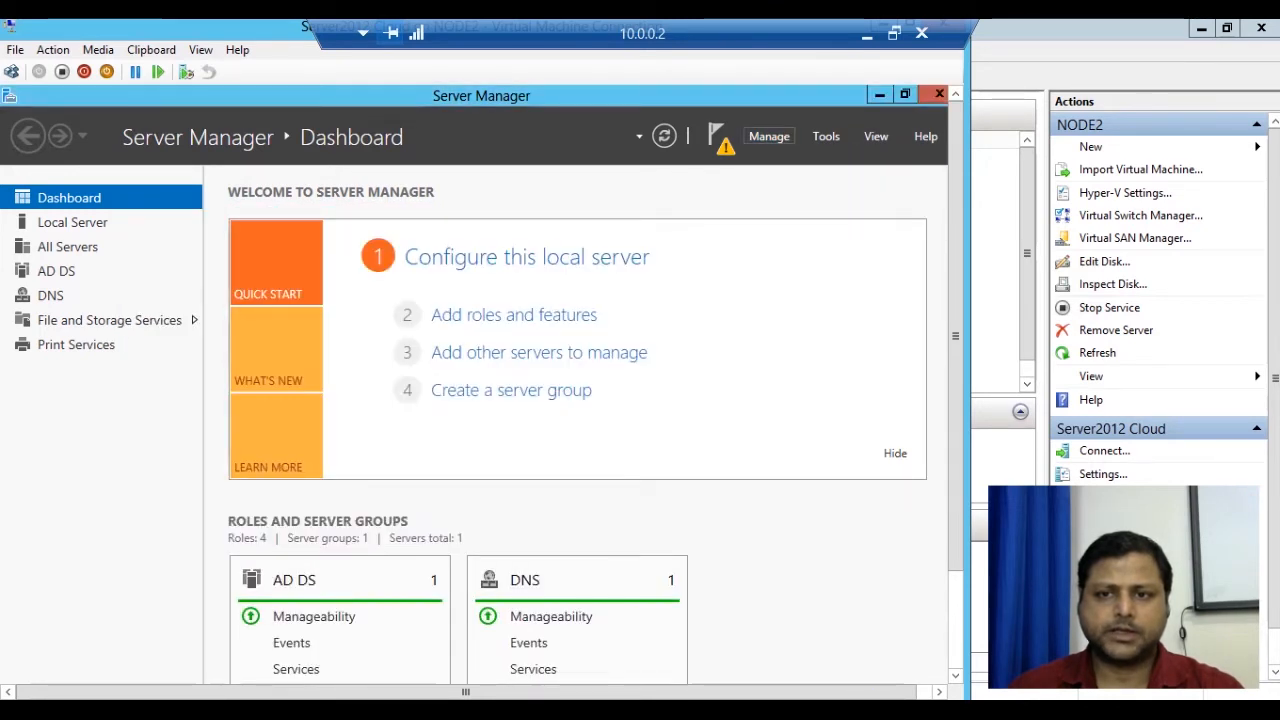
left_click(769, 136)
left_click(835, 161)
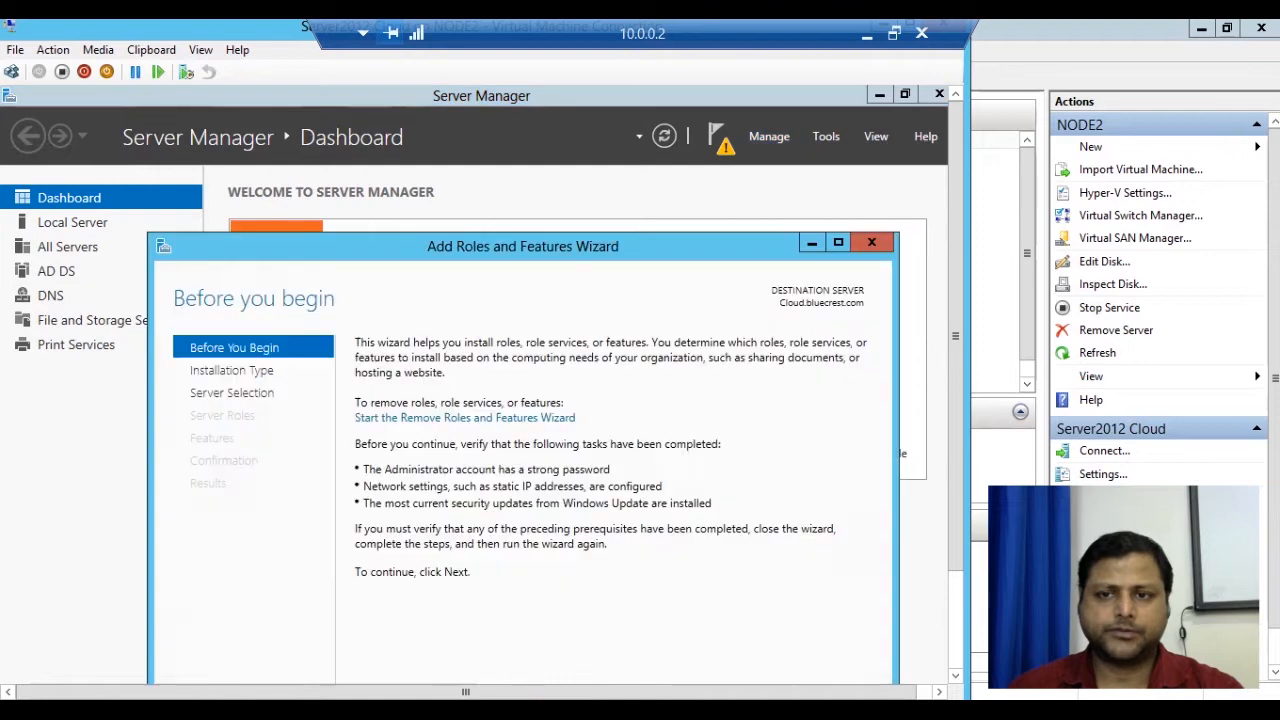
left_click_drag(590, 255, 528, 171)
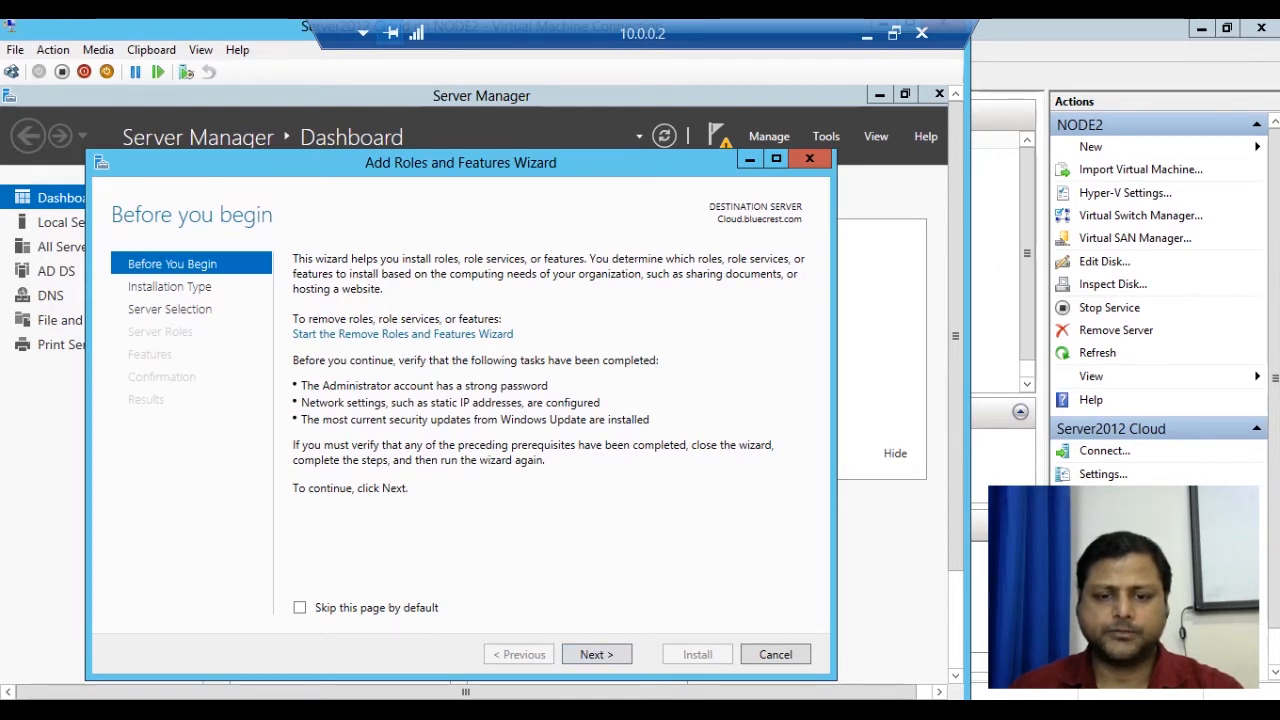
left_click(596, 654)
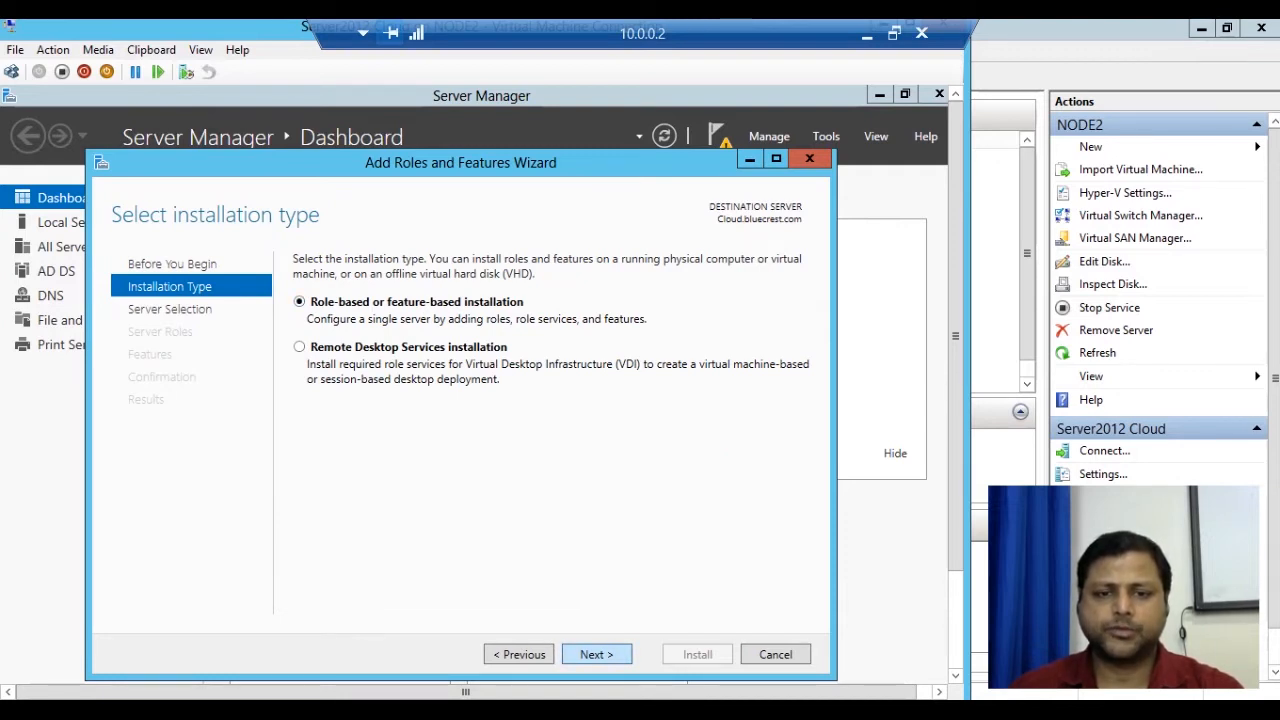
left_click(596, 654)
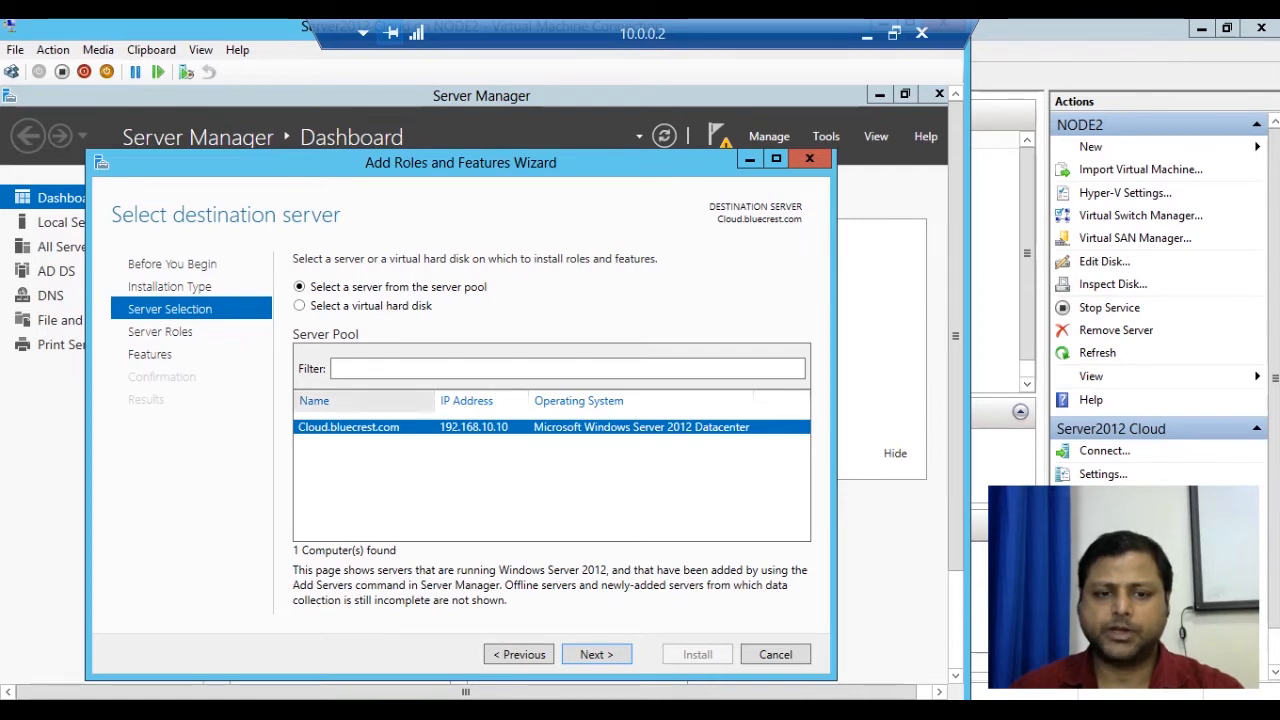
key("Return")
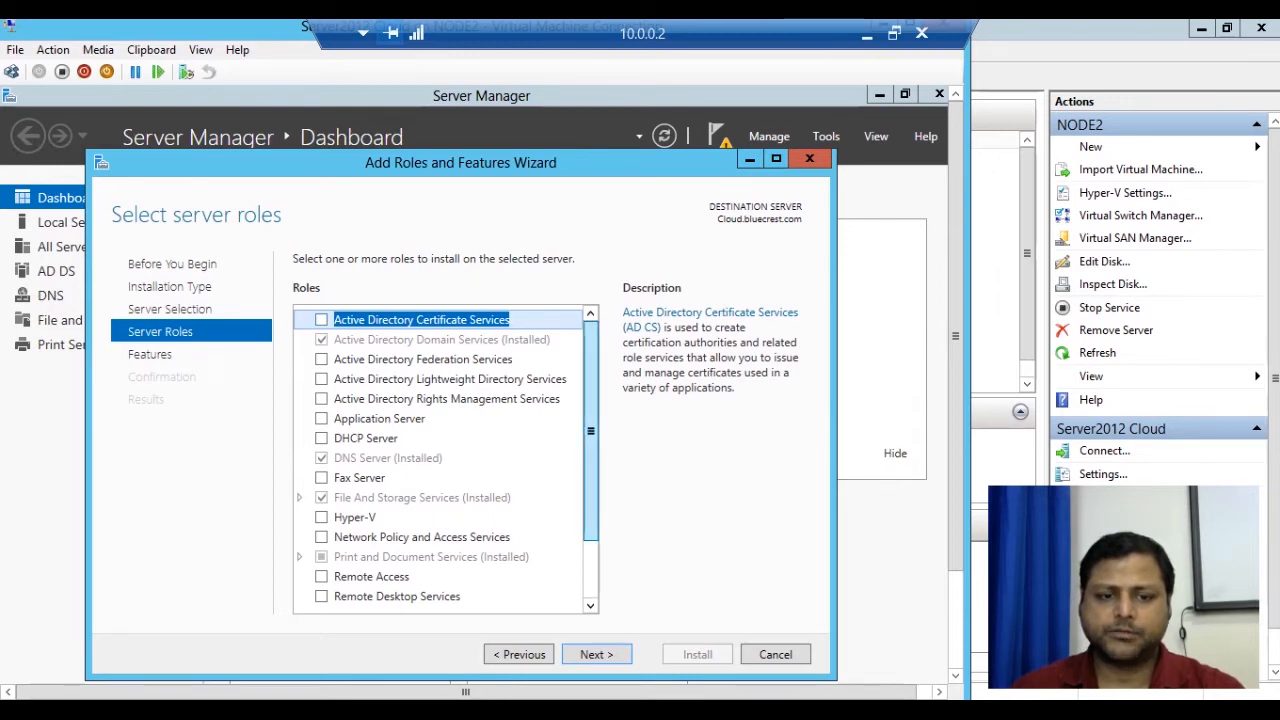
Skip server roles, tick Windows Server Backup under Features, and advance to confirmation.
scroll(445, 456, "down", 2)
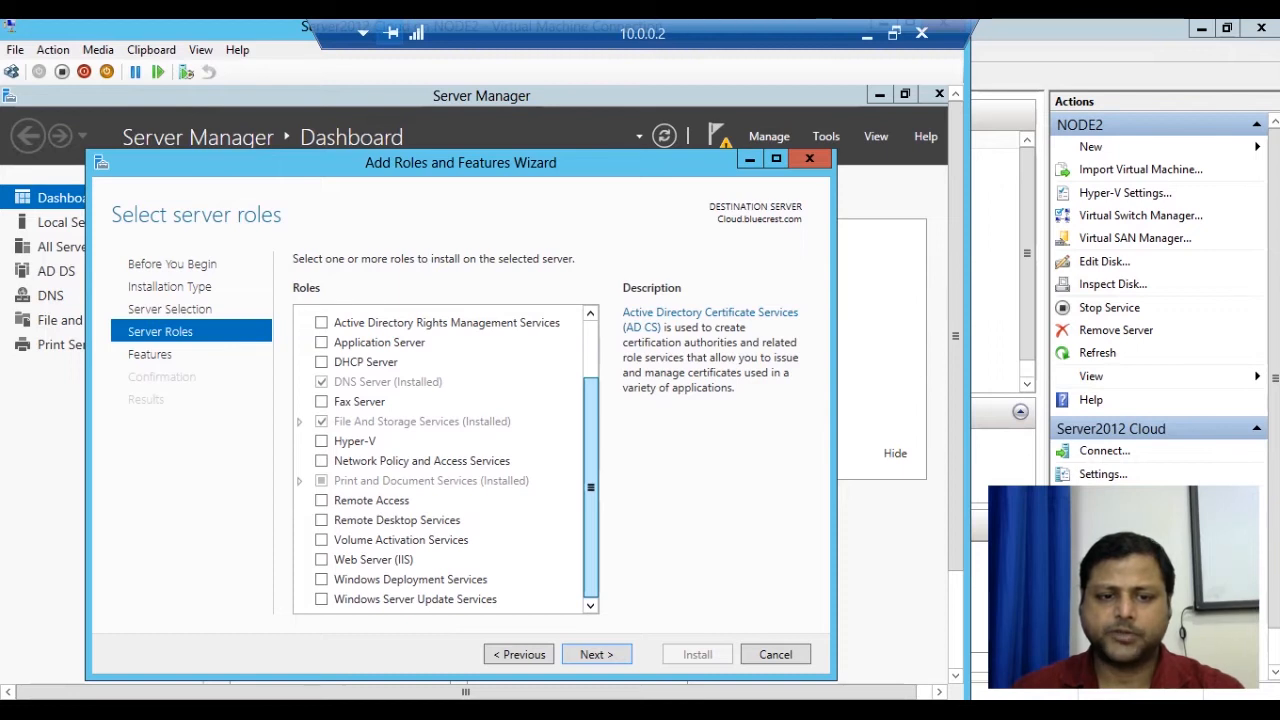
scroll(445, 460, "up", 2)
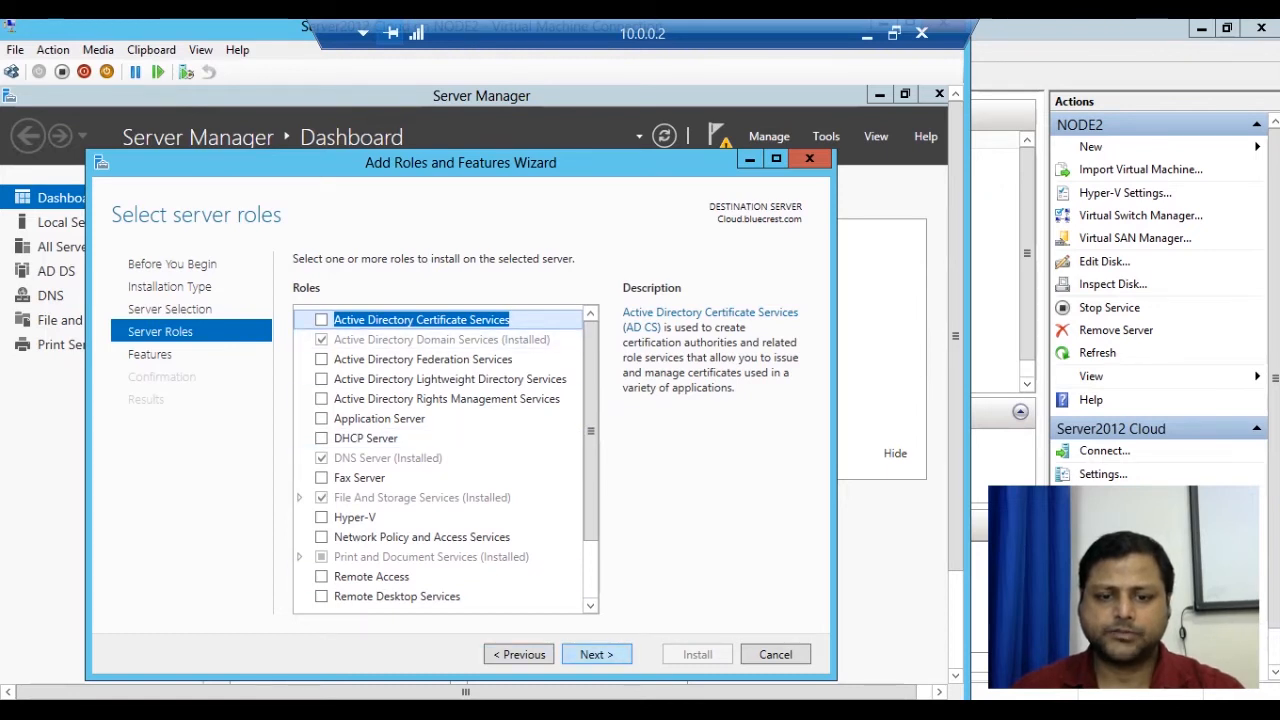
left_click(597, 655)
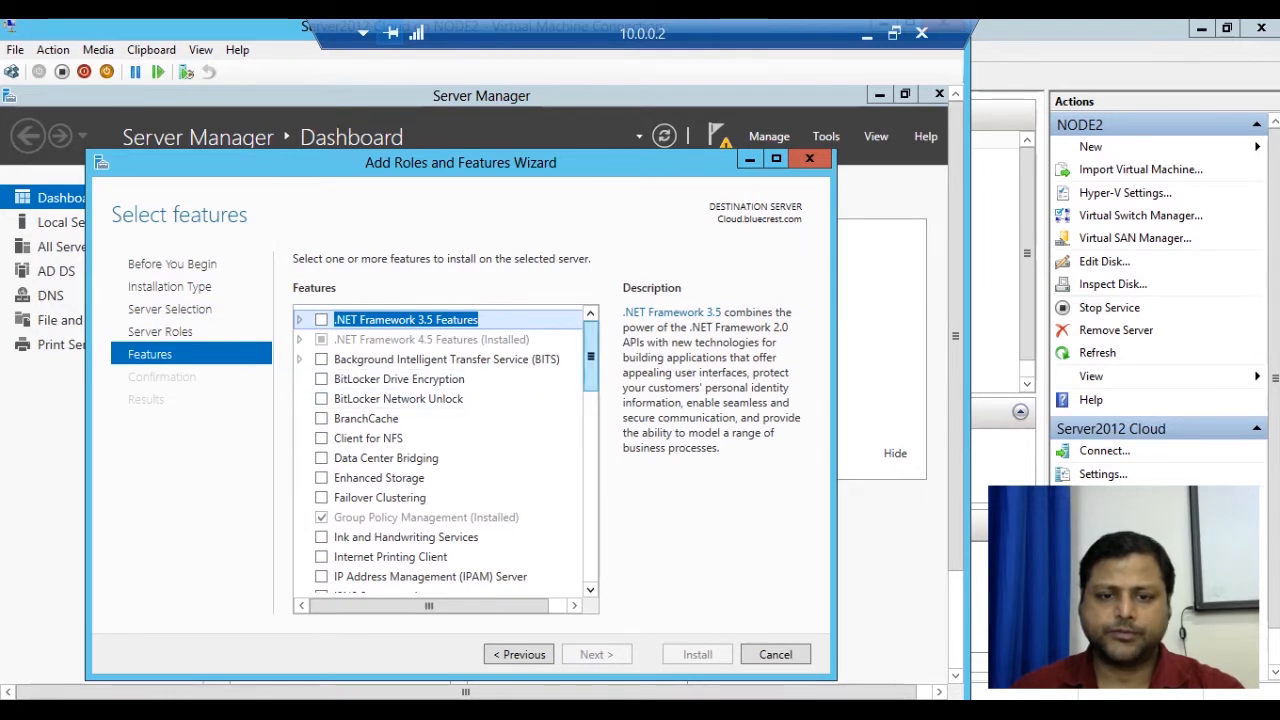
left_click_drag(591, 356, 591, 366)
scroll(445, 450, "down", 2)
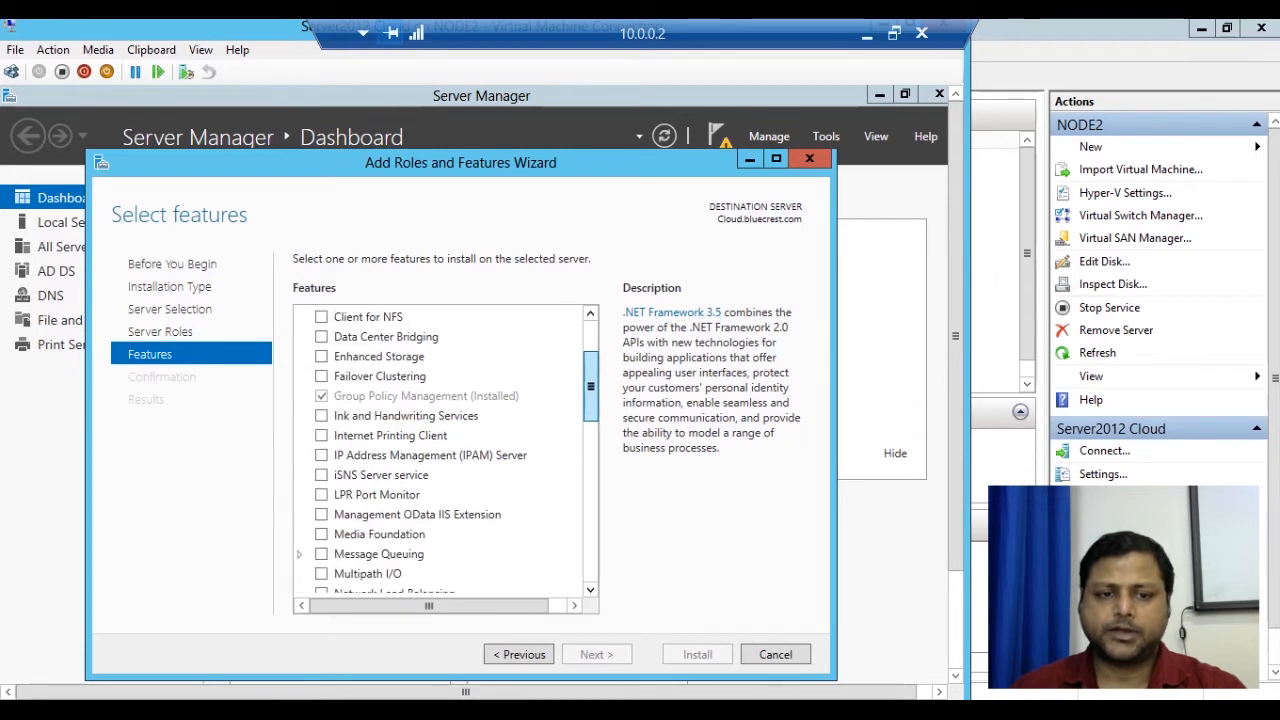
left_click_drag(591, 395, 591, 515)
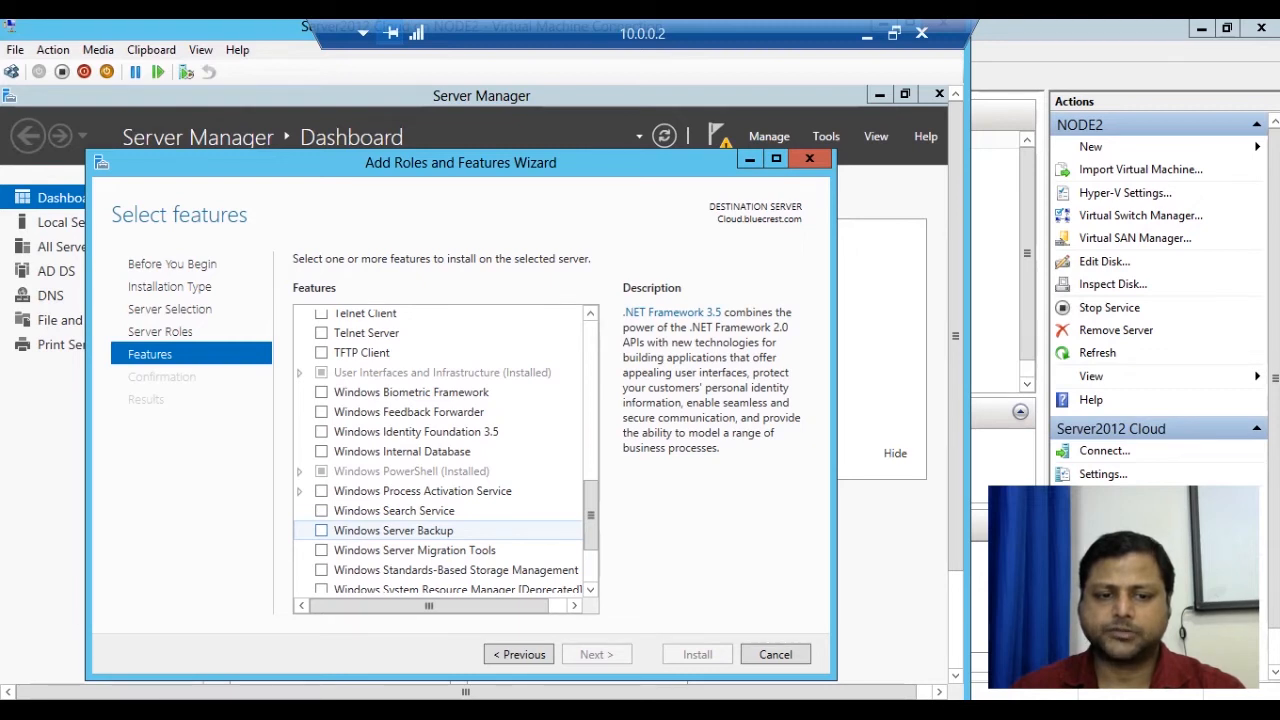
left_click(321, 531)
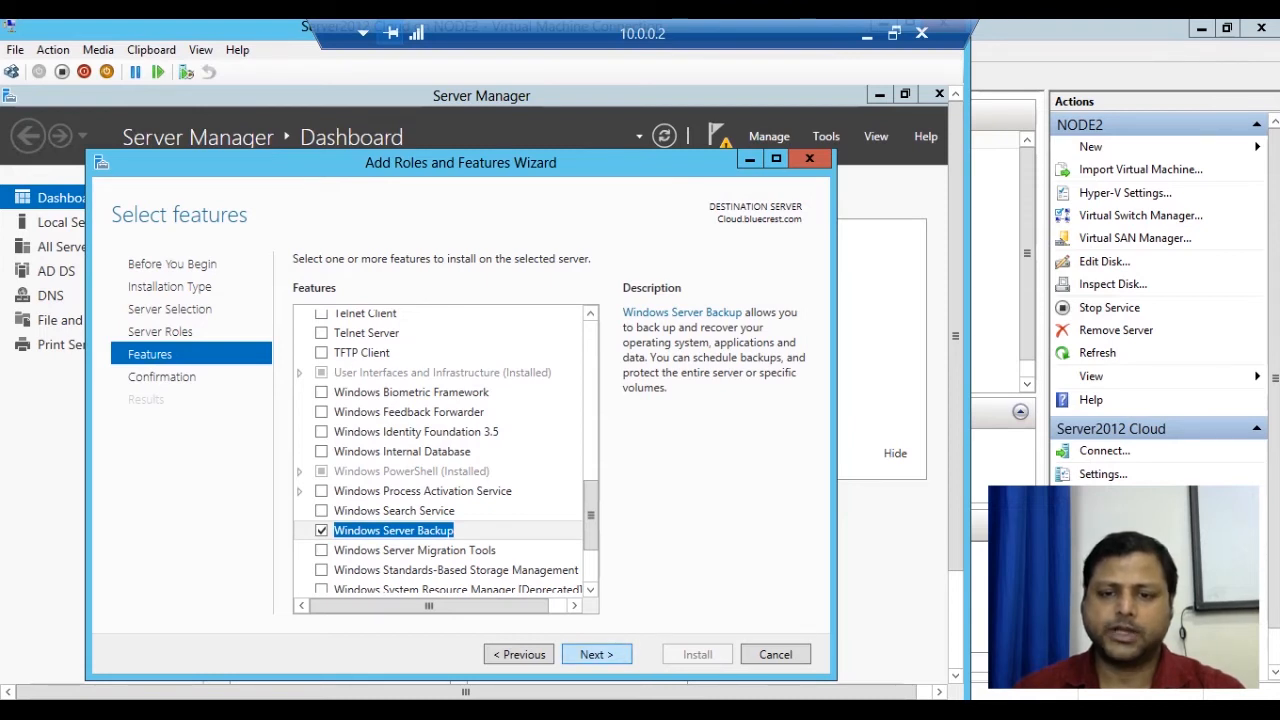
key("Return")
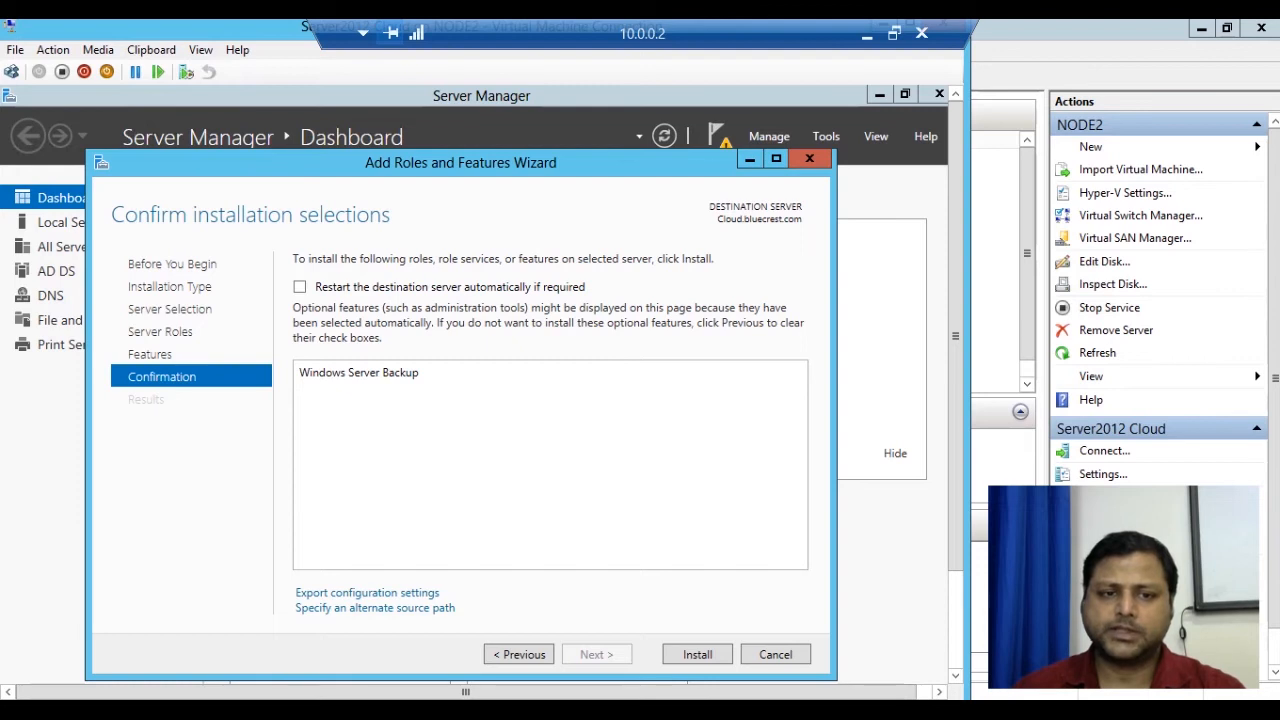
Allow automatic restart, install Windows Server Backup, and close the wizard after it succeeds.
left_click(300, 287)
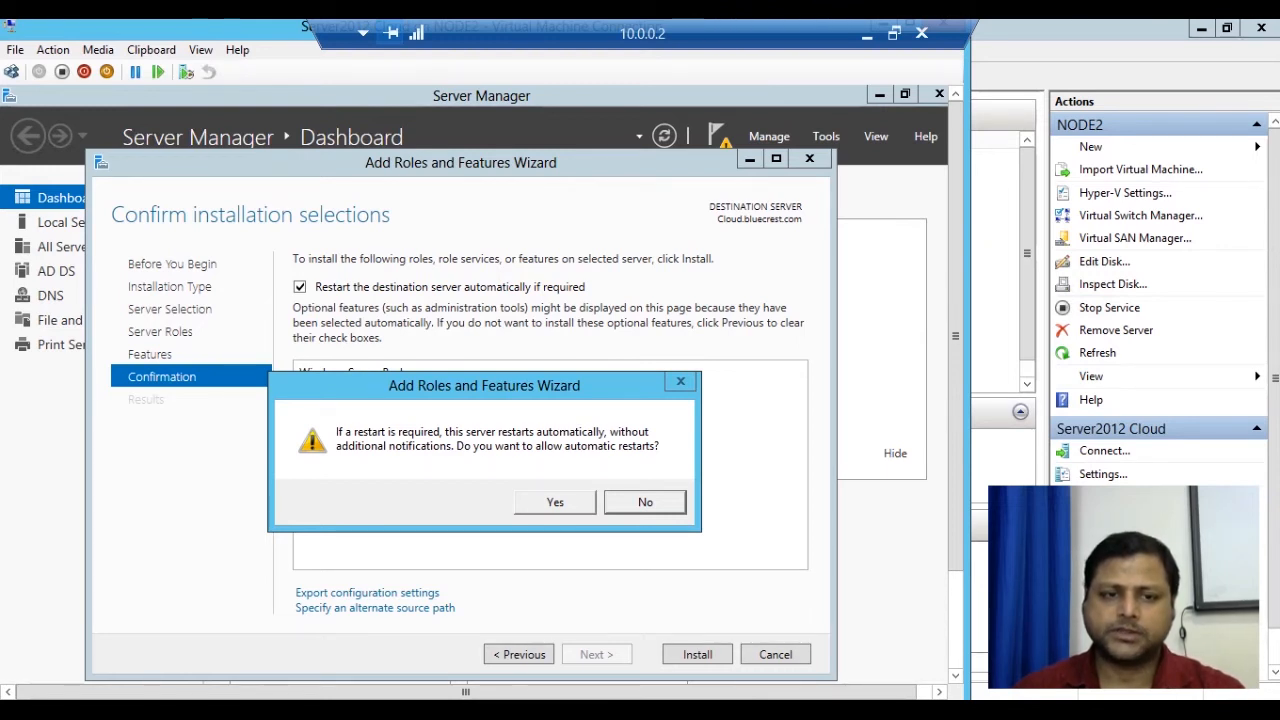
key("Left")
key("Return")
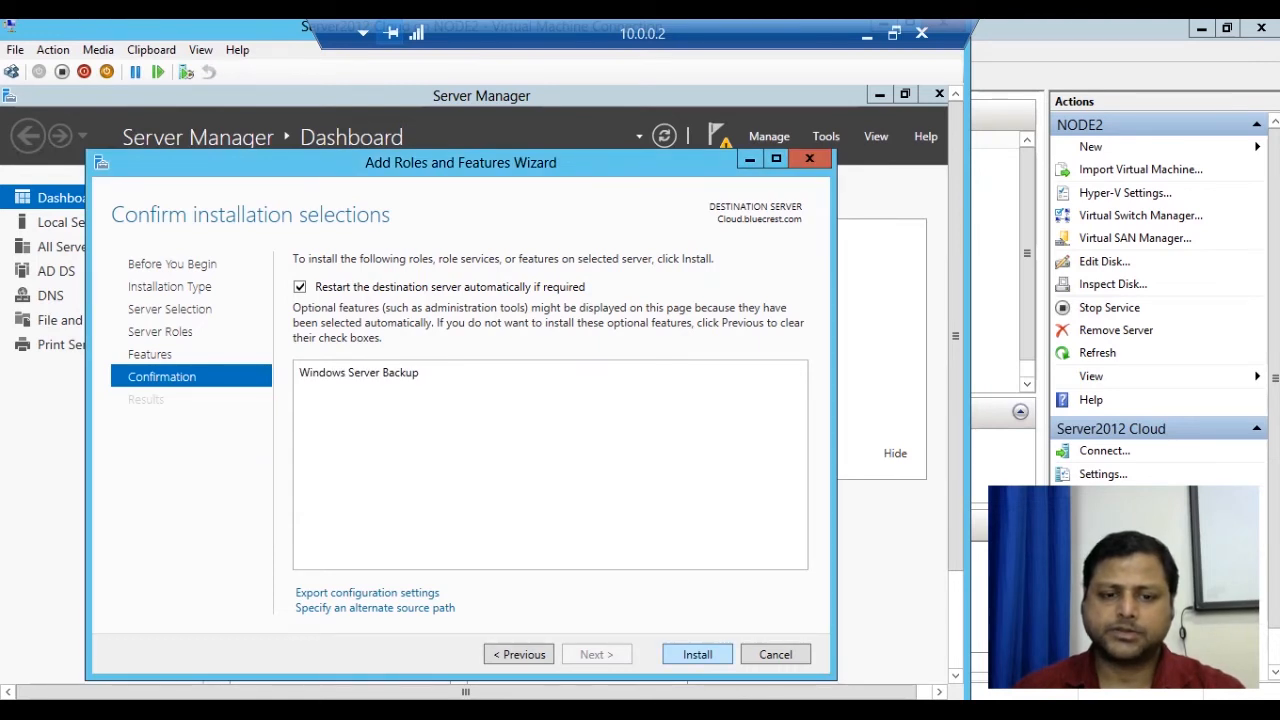
left_click(697, 654)
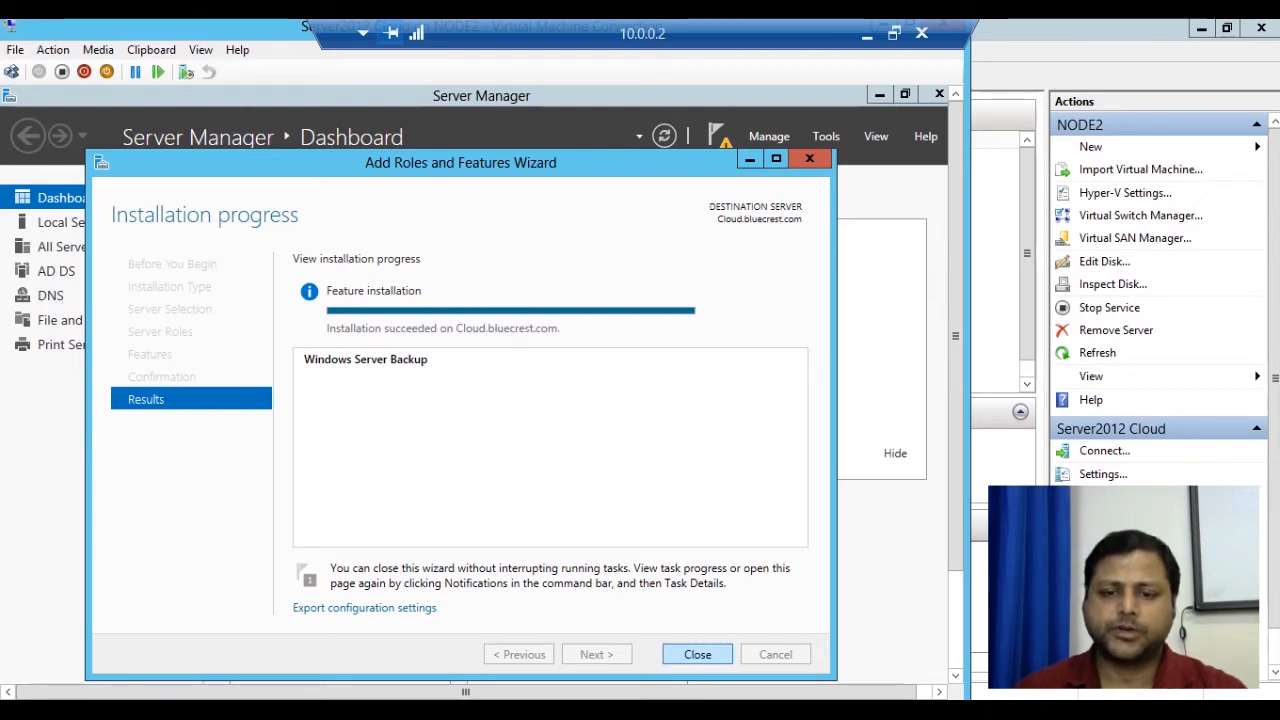
left_click(697, 654)
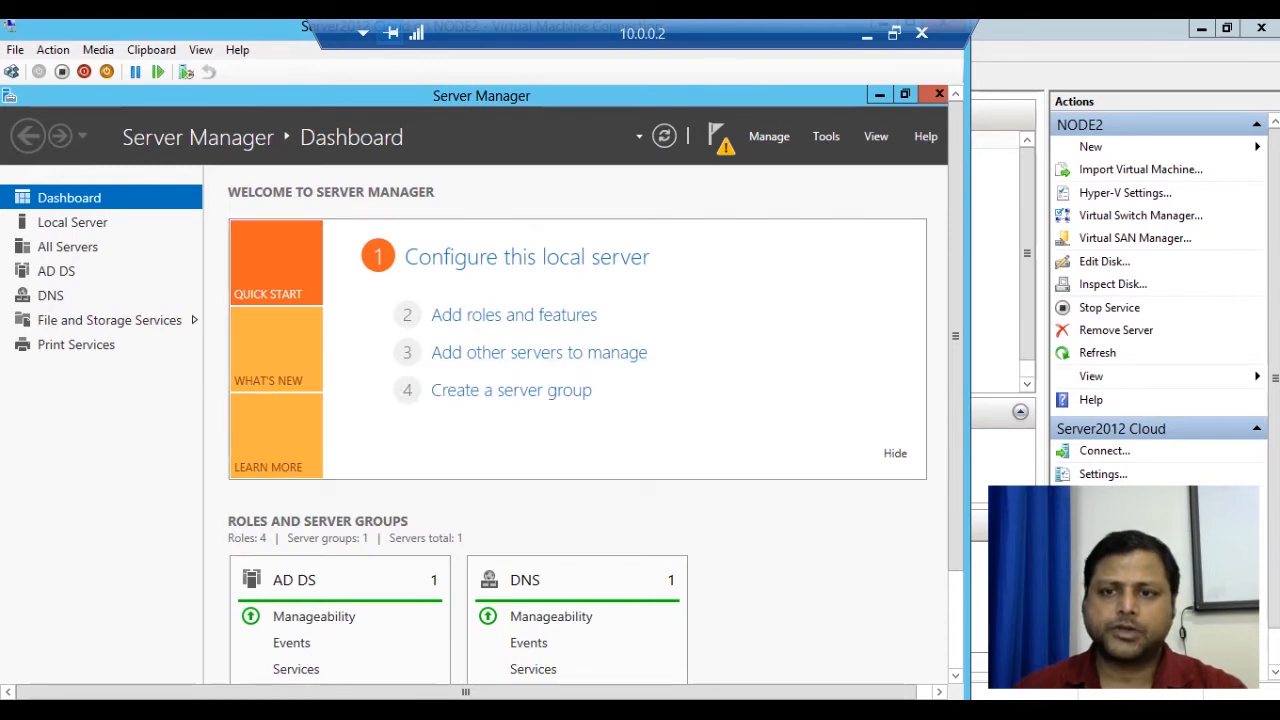
Launch Windows Server Backup from Tools, view Local Backup showing no backup, then minimize it.
left_click(826, 136)
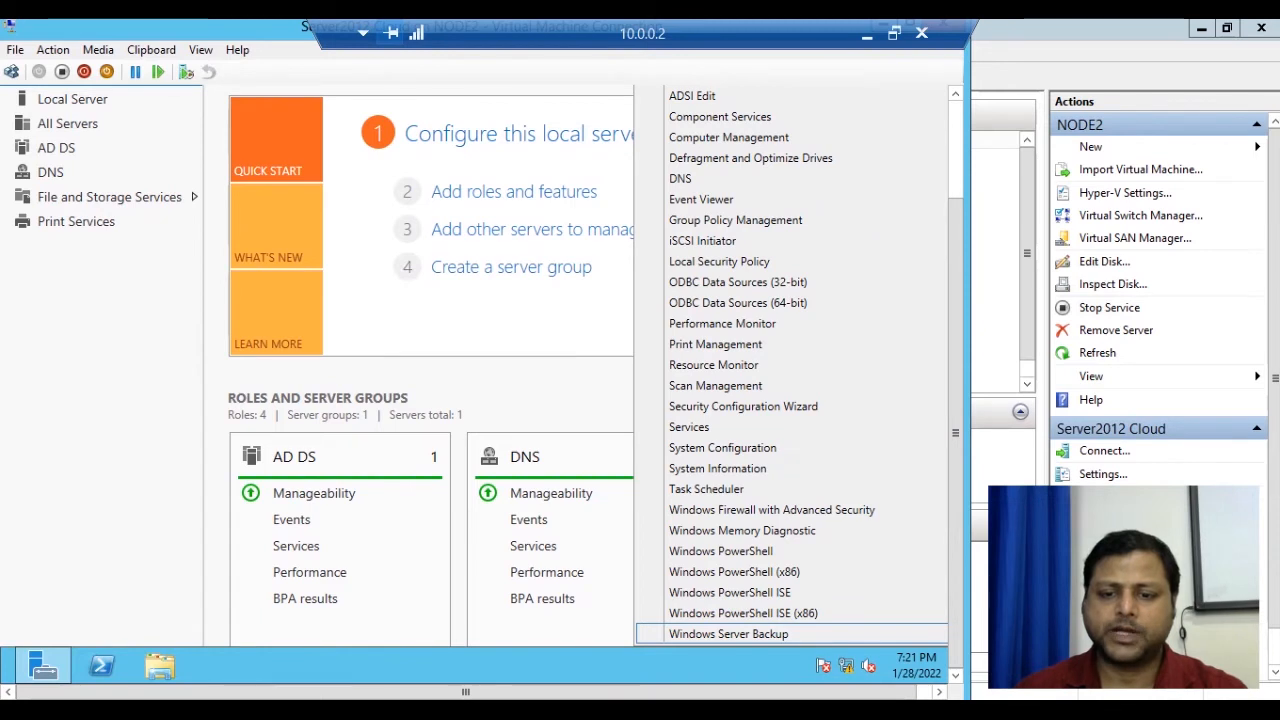
left_click(728, 634)
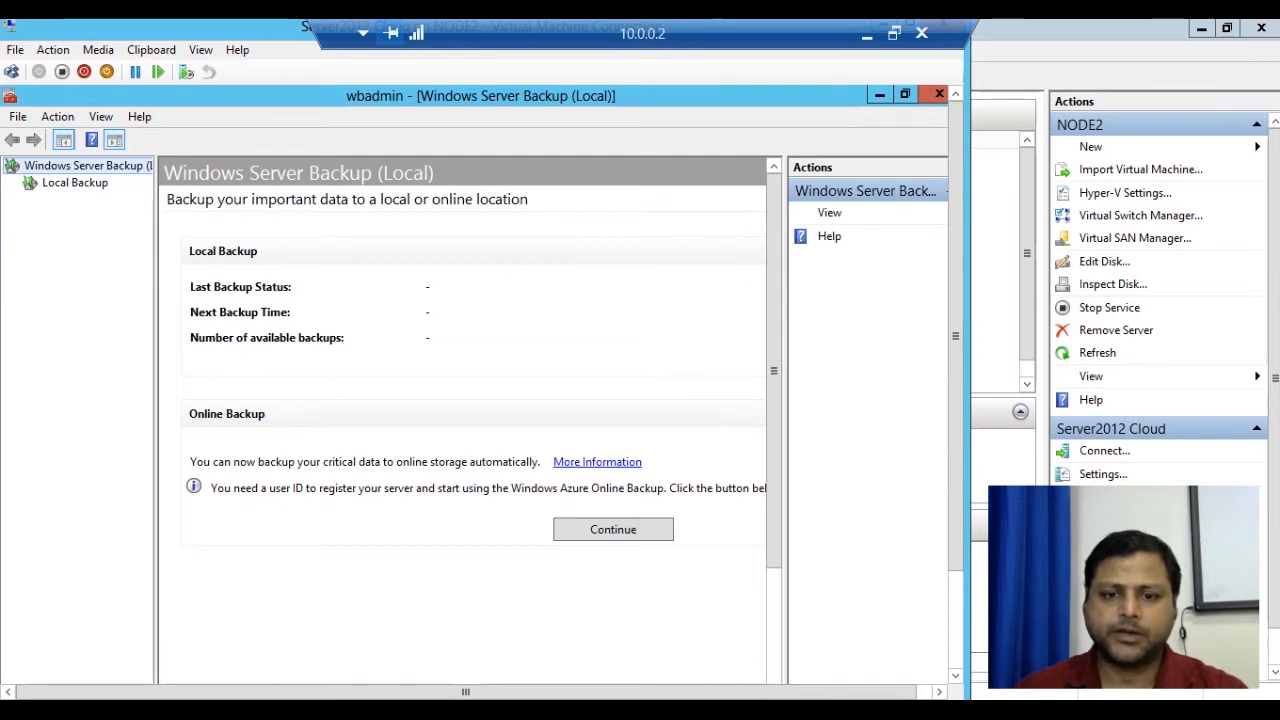
left_click(75, 183)
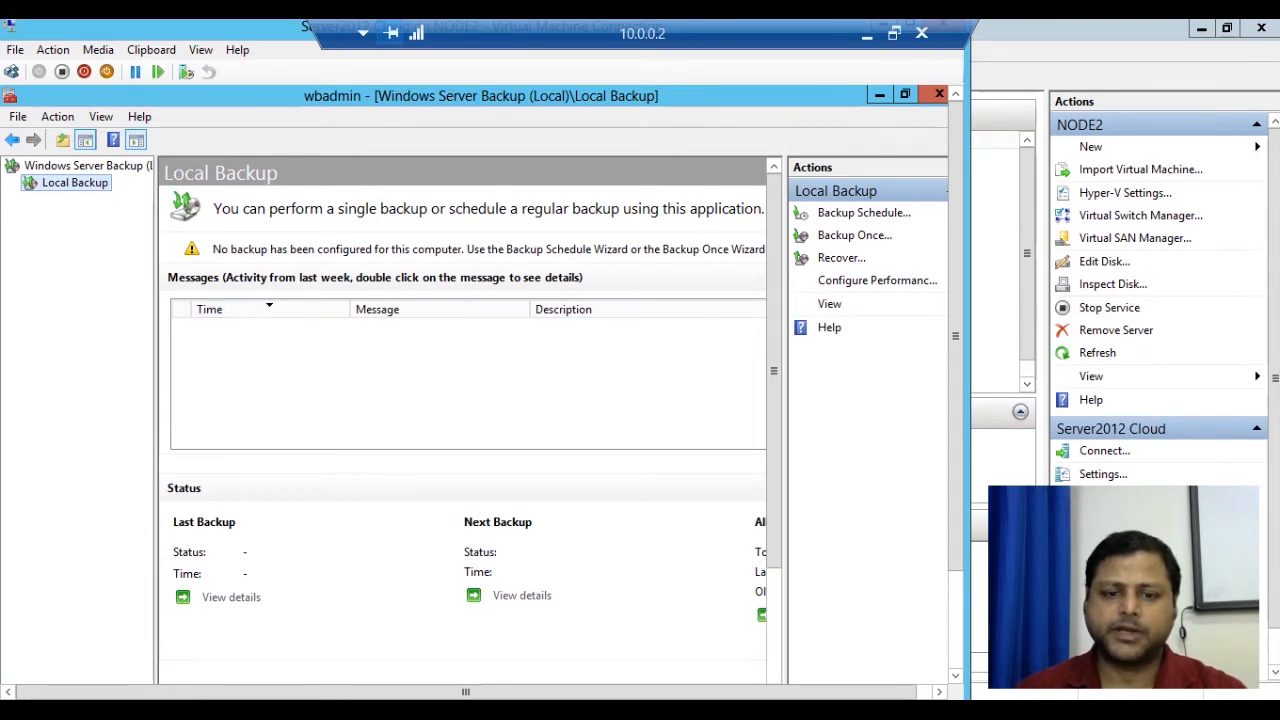
mouse_move(466, 692)
left_mouse_down()
mouse_move(481, 692)
mouse_move(465, 692)
left_mouse_up()
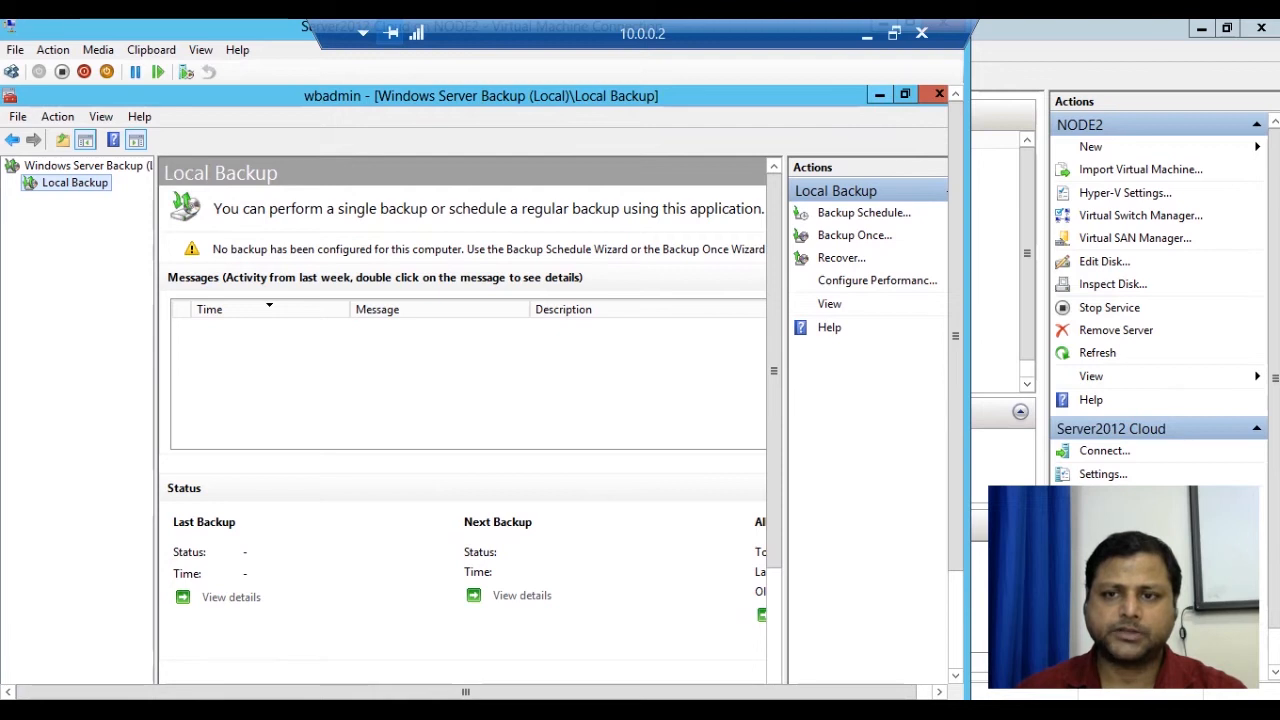
left_click(879, 95)
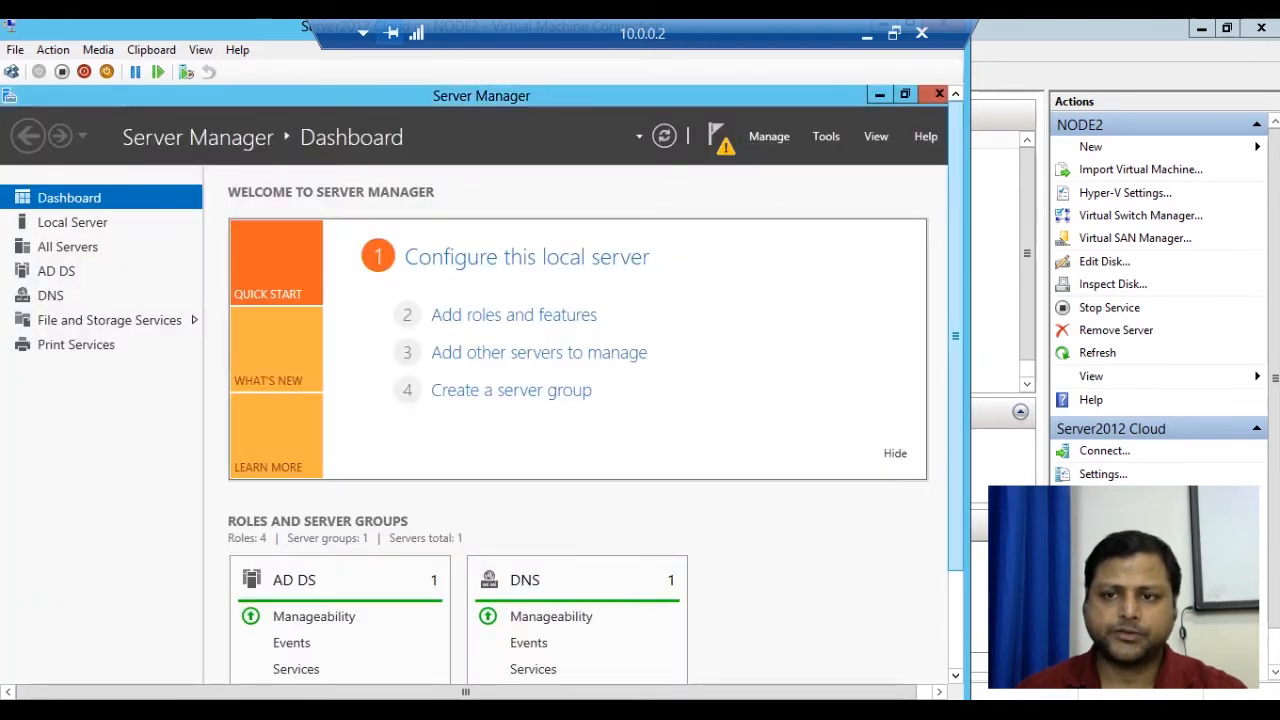
In File Explorer, create a folder named Backup on Local Disk (C:) and open it.
left_click_drag(955, 336, 955, 440)
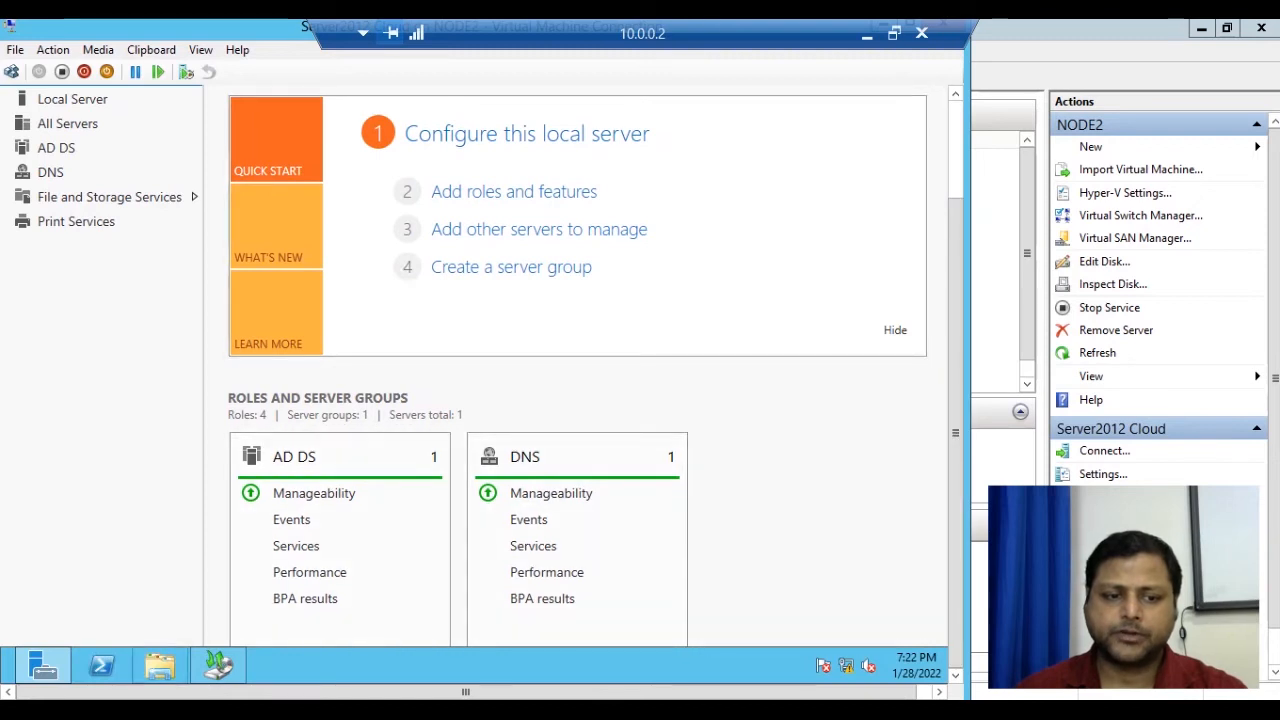
left_click(159, 665)
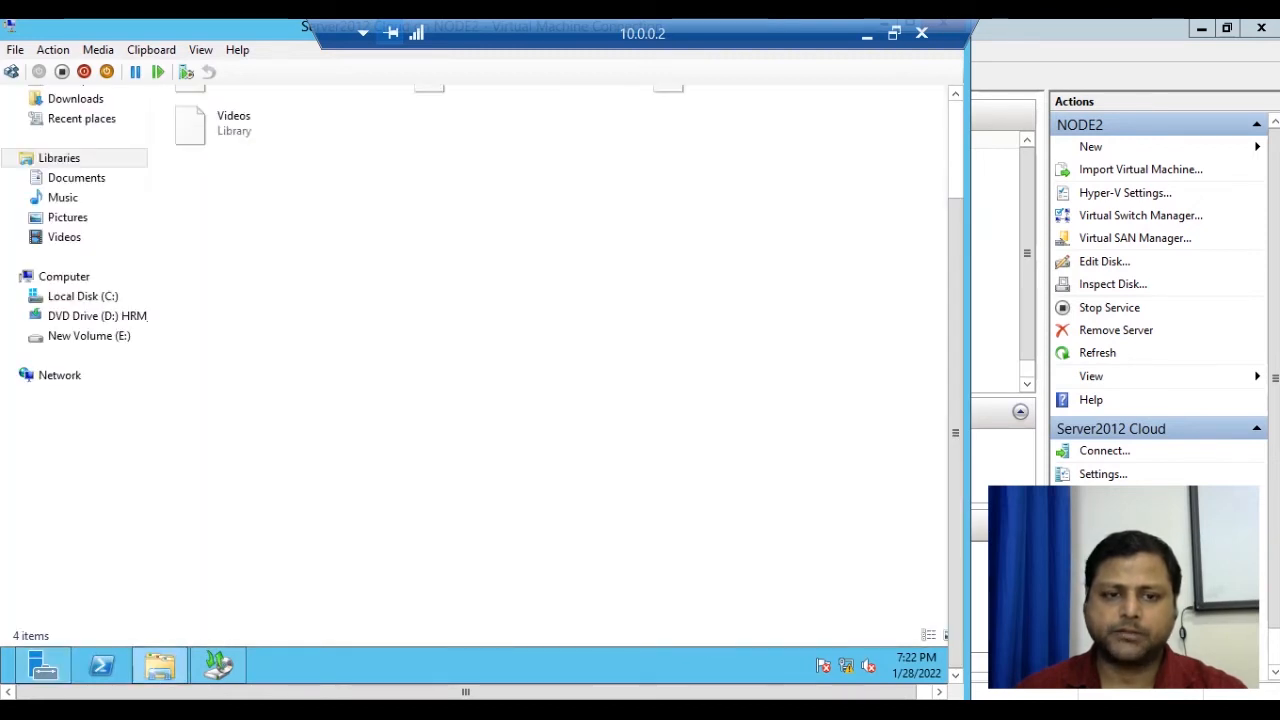
left_click_drag(955, 433, 955, 336)
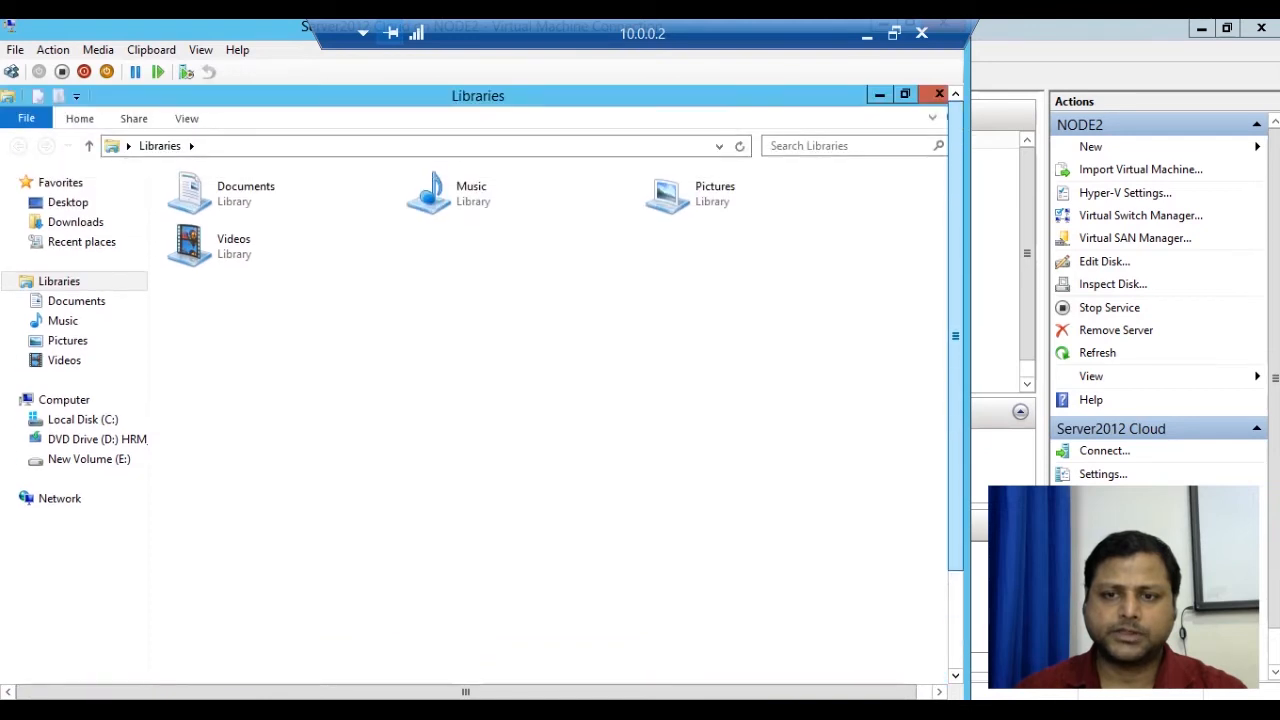
left_click(83, 419)
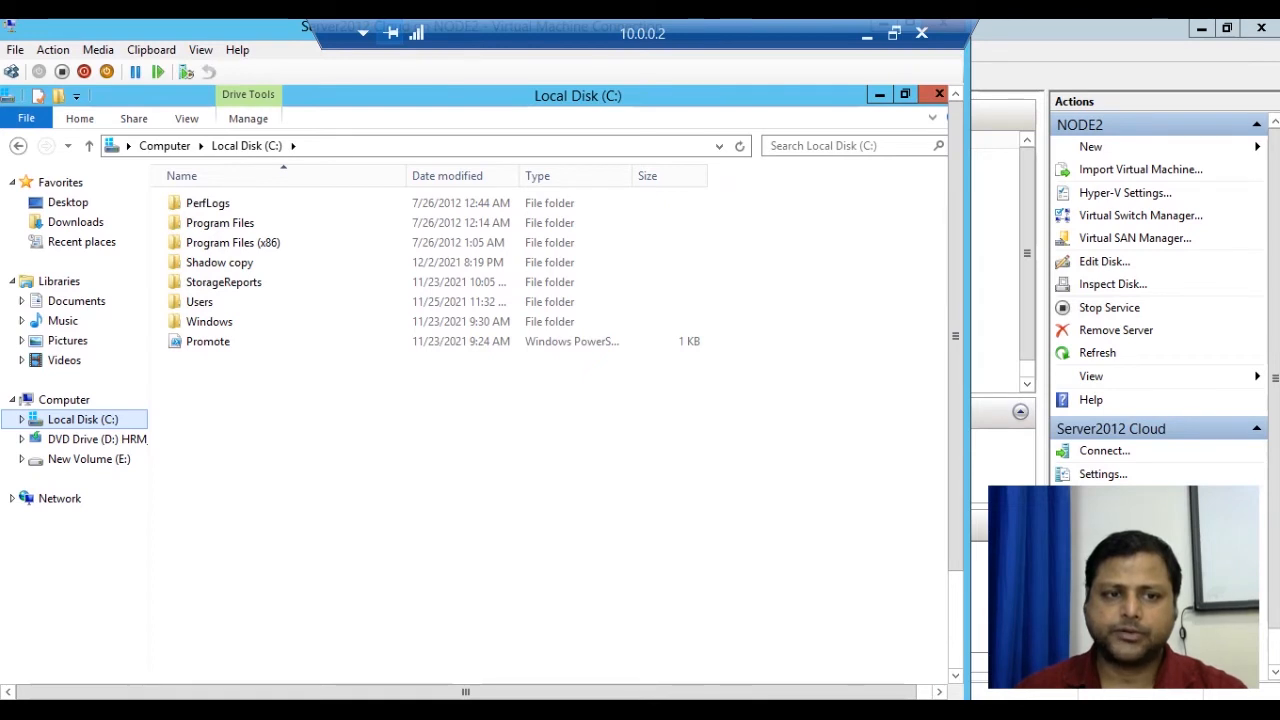
right_click(264, 408)
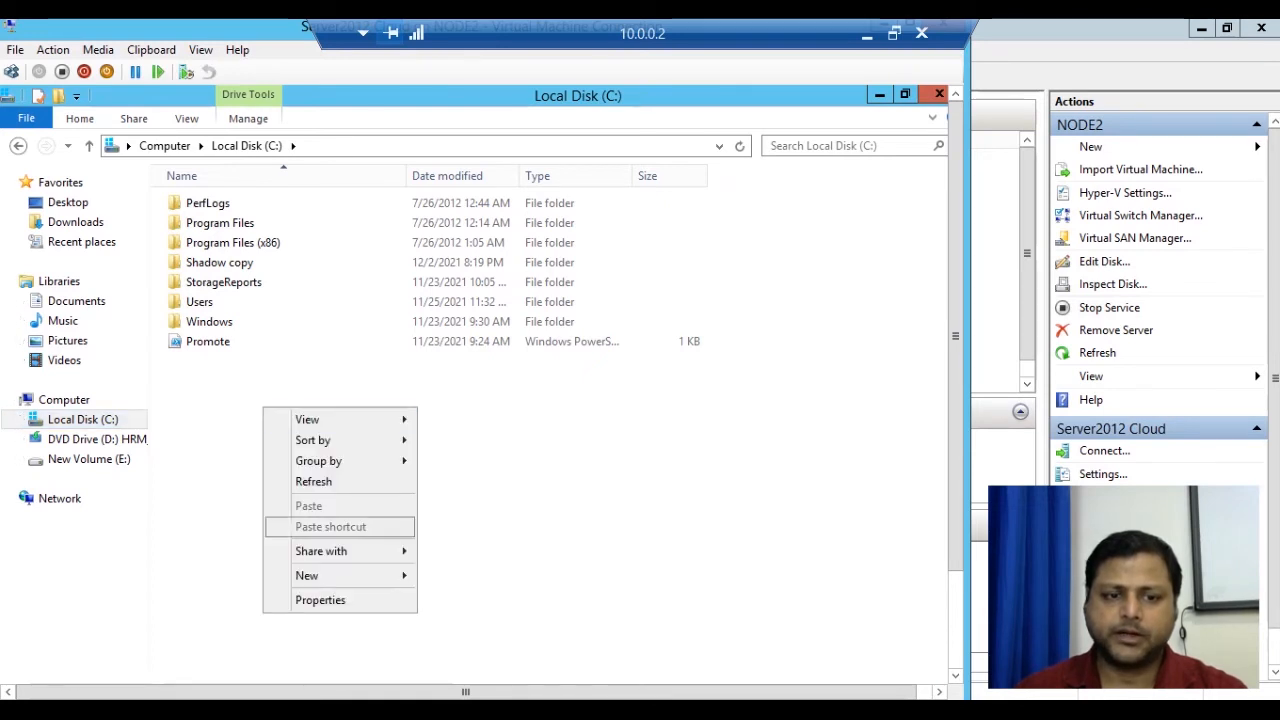
mouse_move(320, 576)
left_click(461, 576)
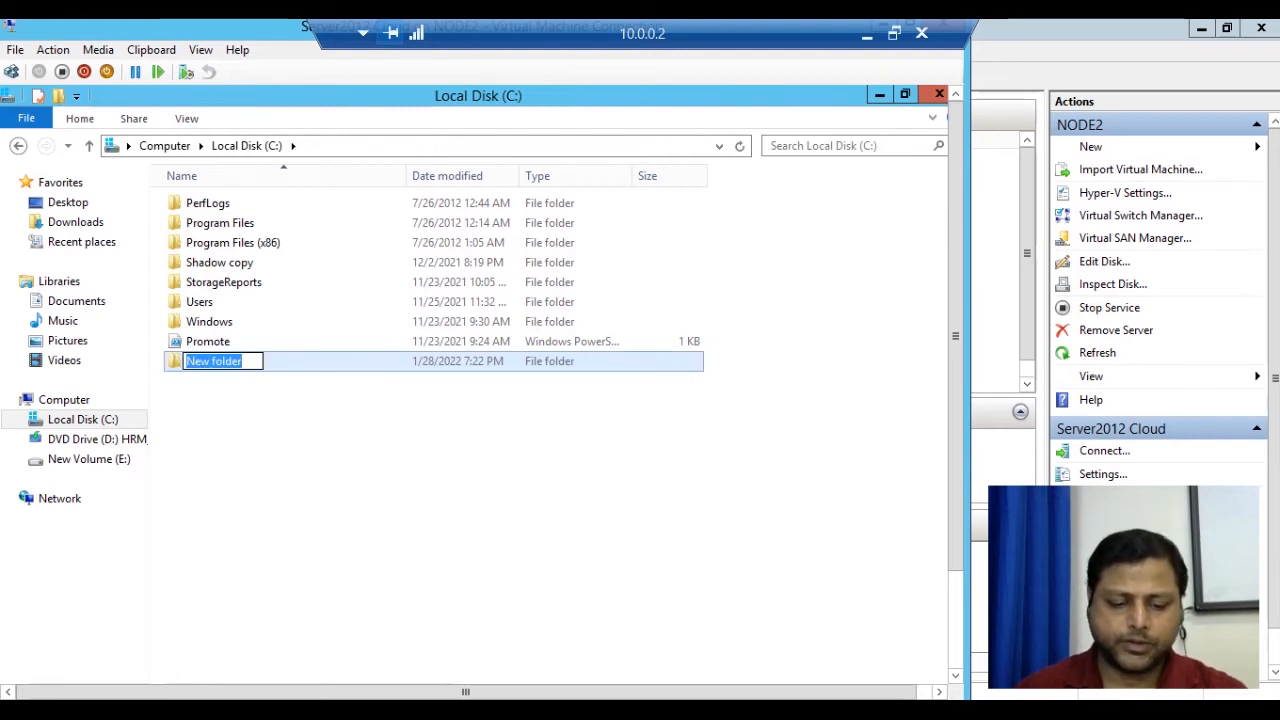
type("Bac")
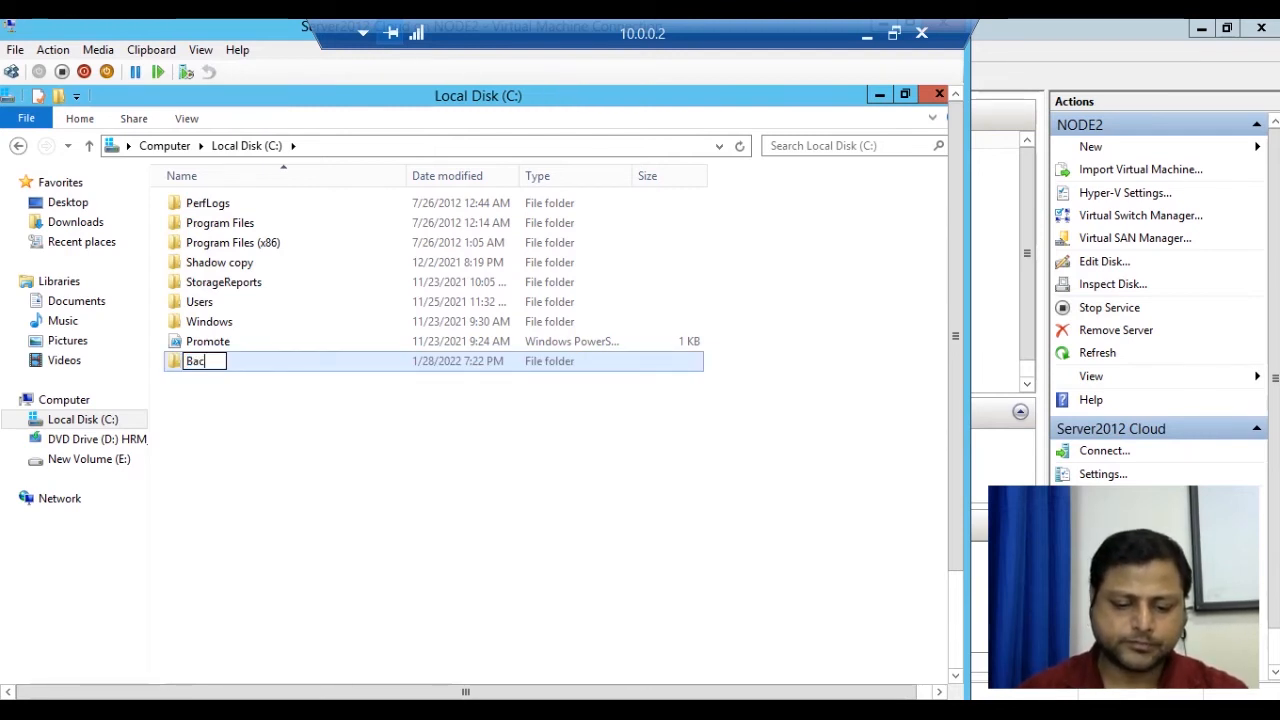
type("kup")
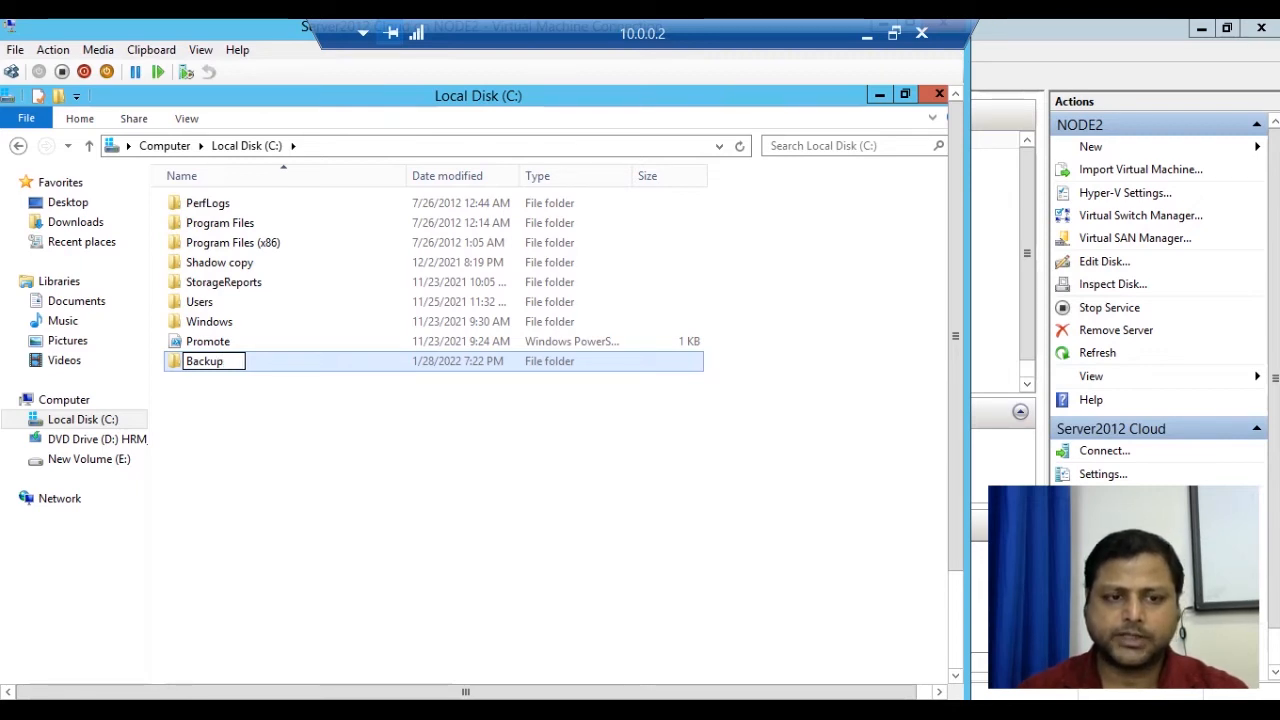
key("Return")
key("Return")
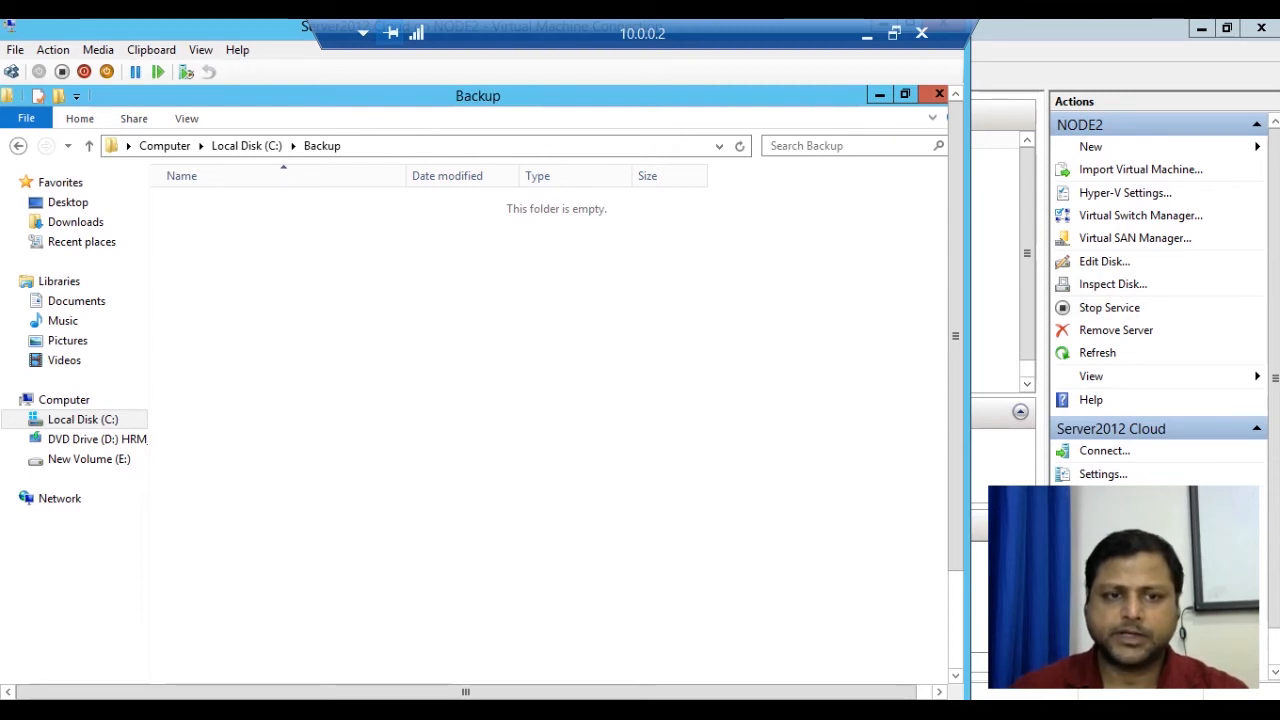
Create a new bitmap image, rich text document and contact in the Backup folder.
right_click(263, 227)
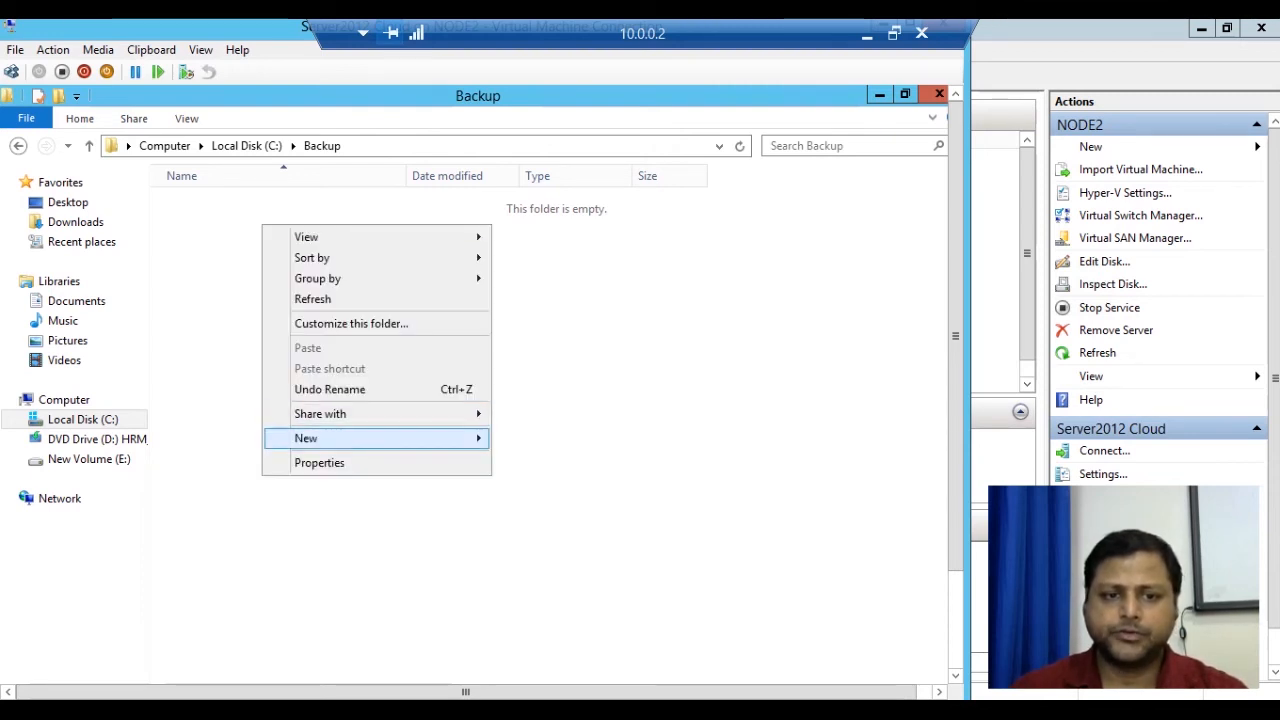
mouse_move(389, 438)
left_click(545, 483)
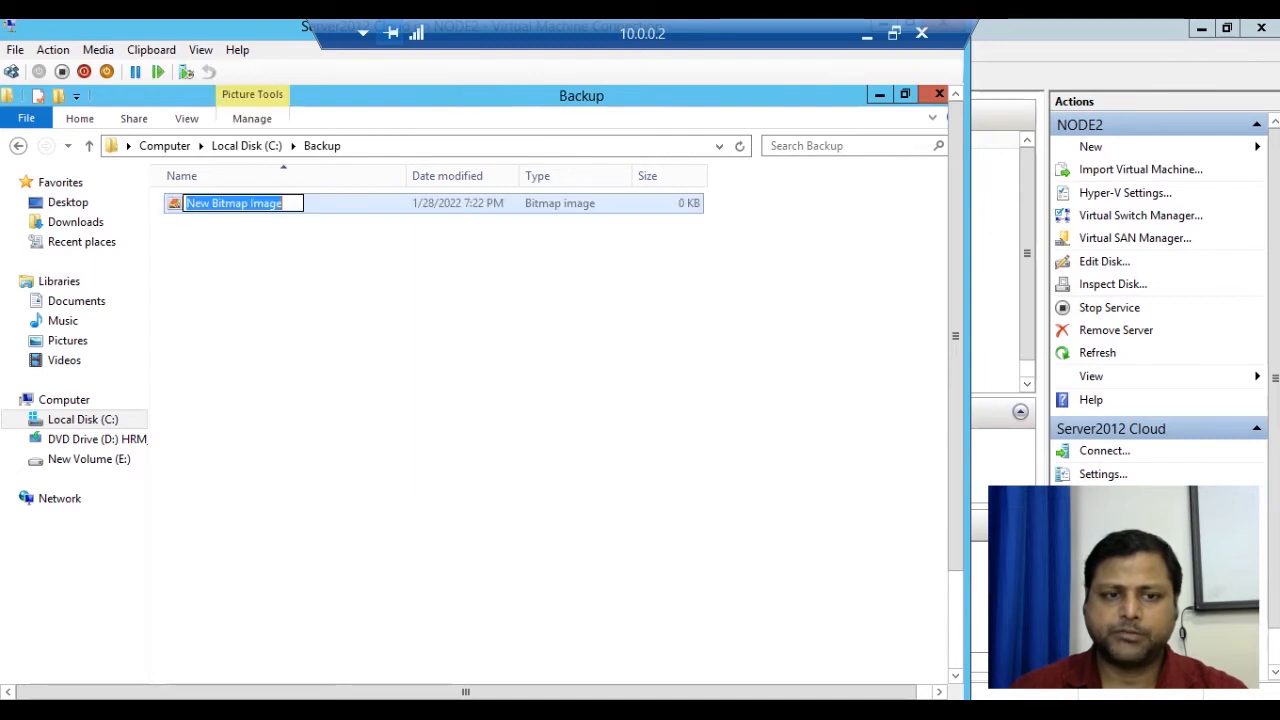
right_click(251, 295)
mouse_move(300, 508)
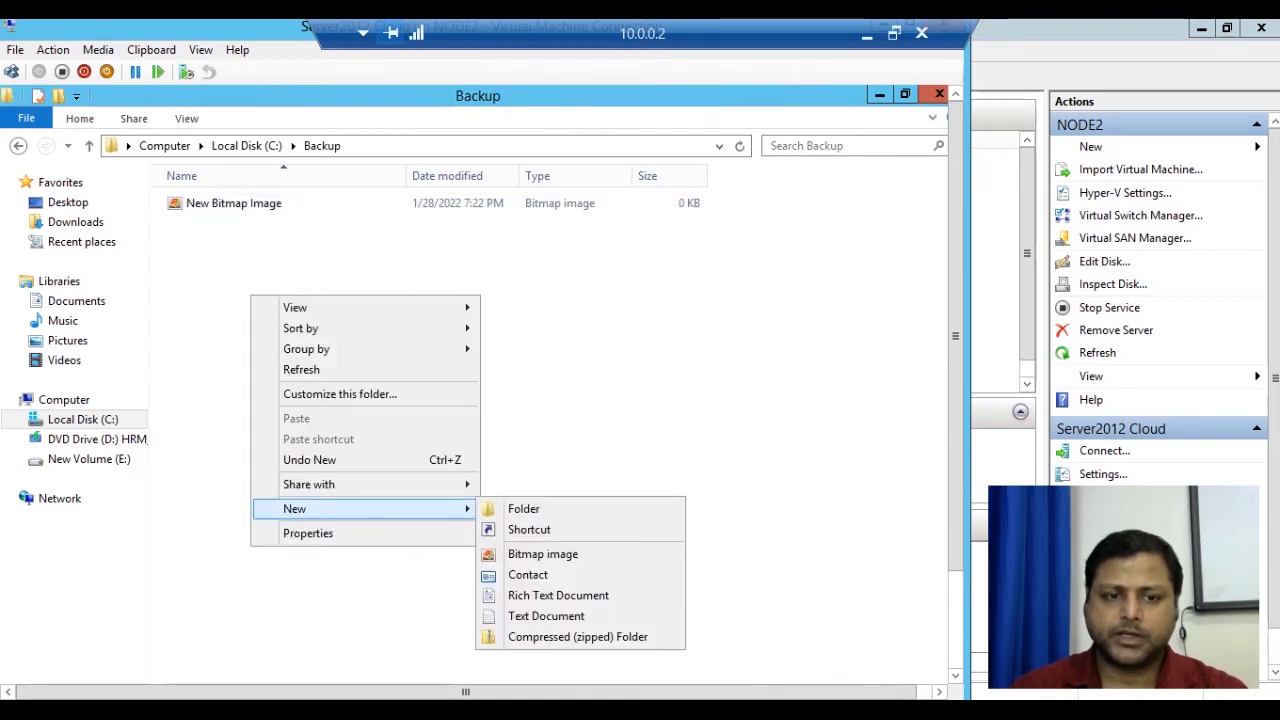
left_click(558, 595)
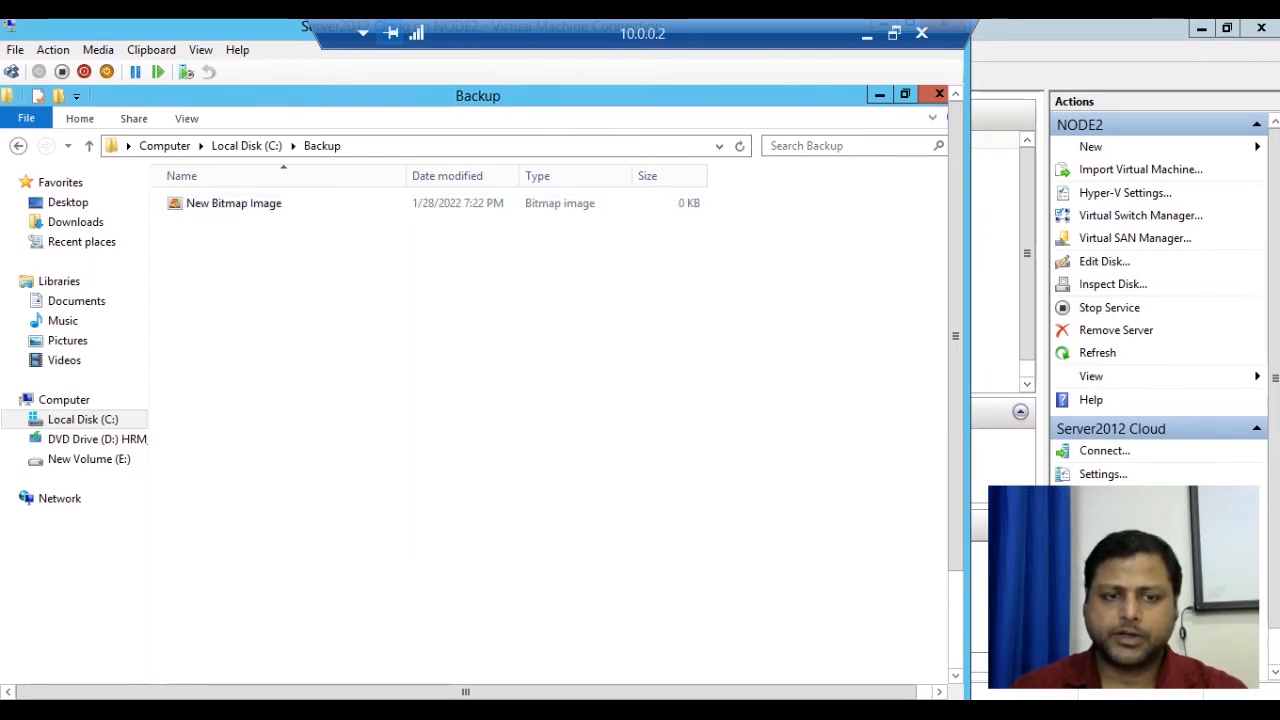
right_click(303, 327)
mouse_move(380, 541)
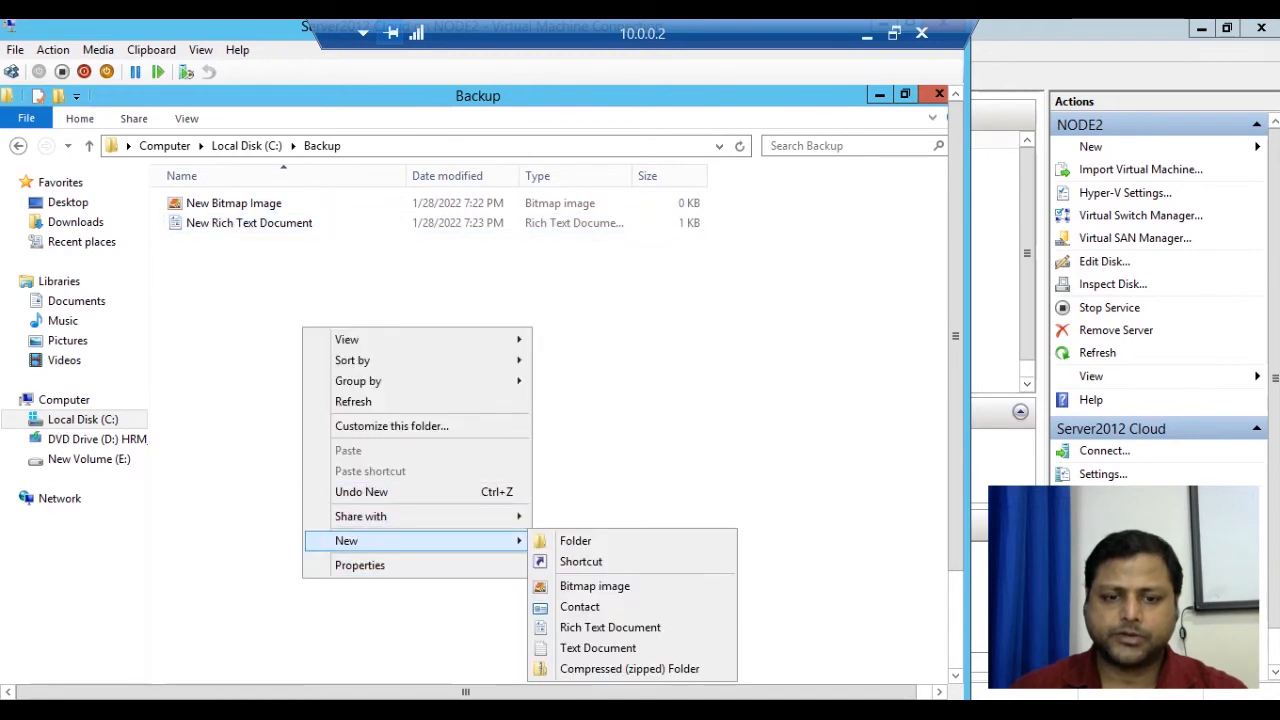
left_click(580, 606)
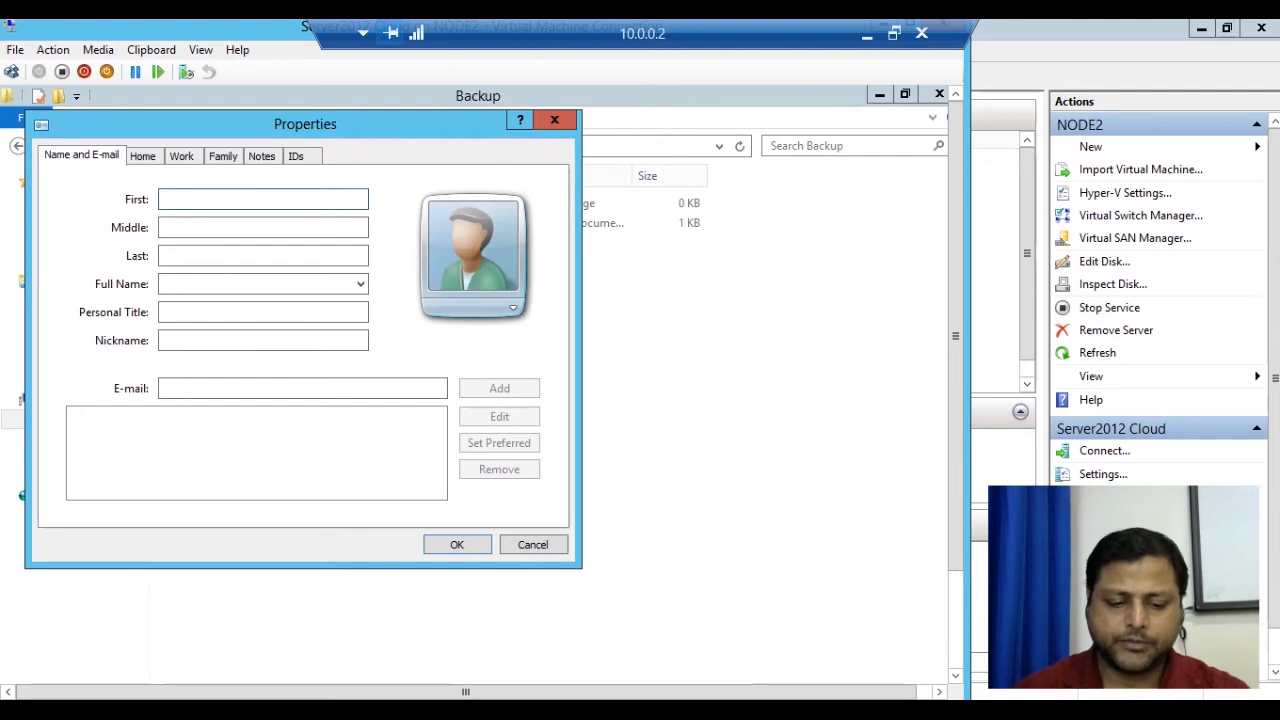
Enter a name for the new contact, save it, and return to Local Disk (C:).
type("Jo")
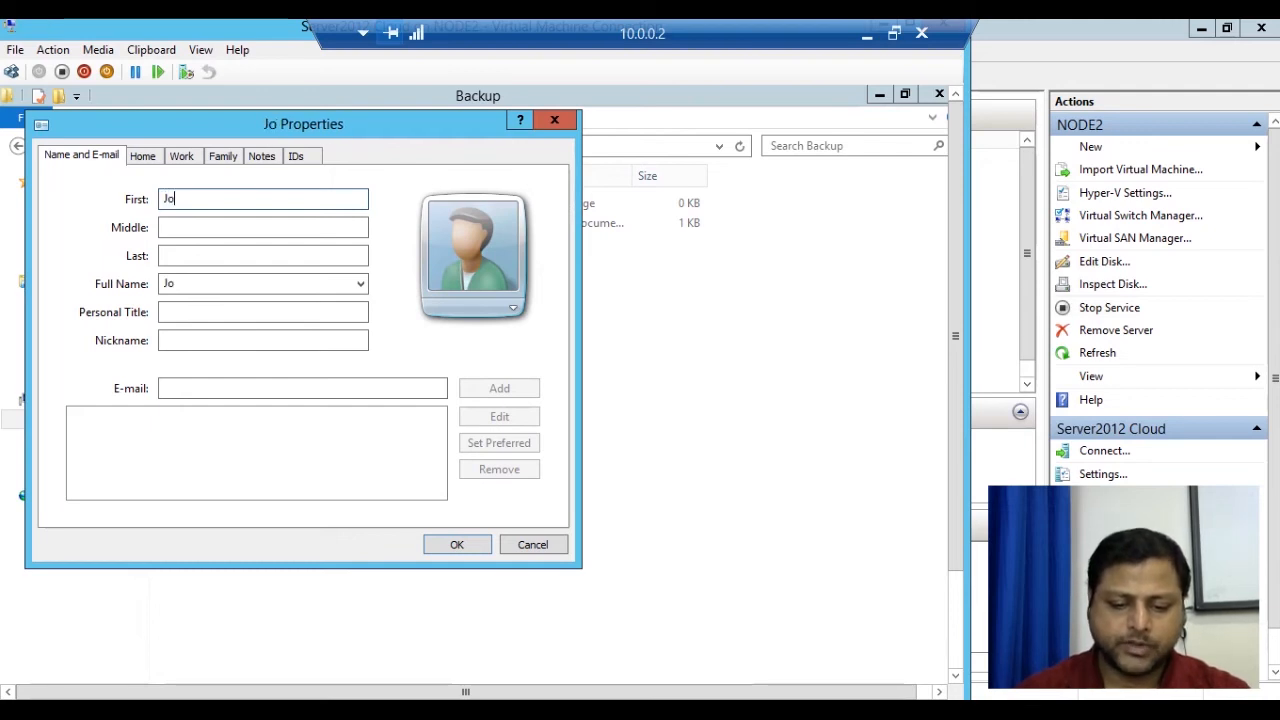
type("hn")
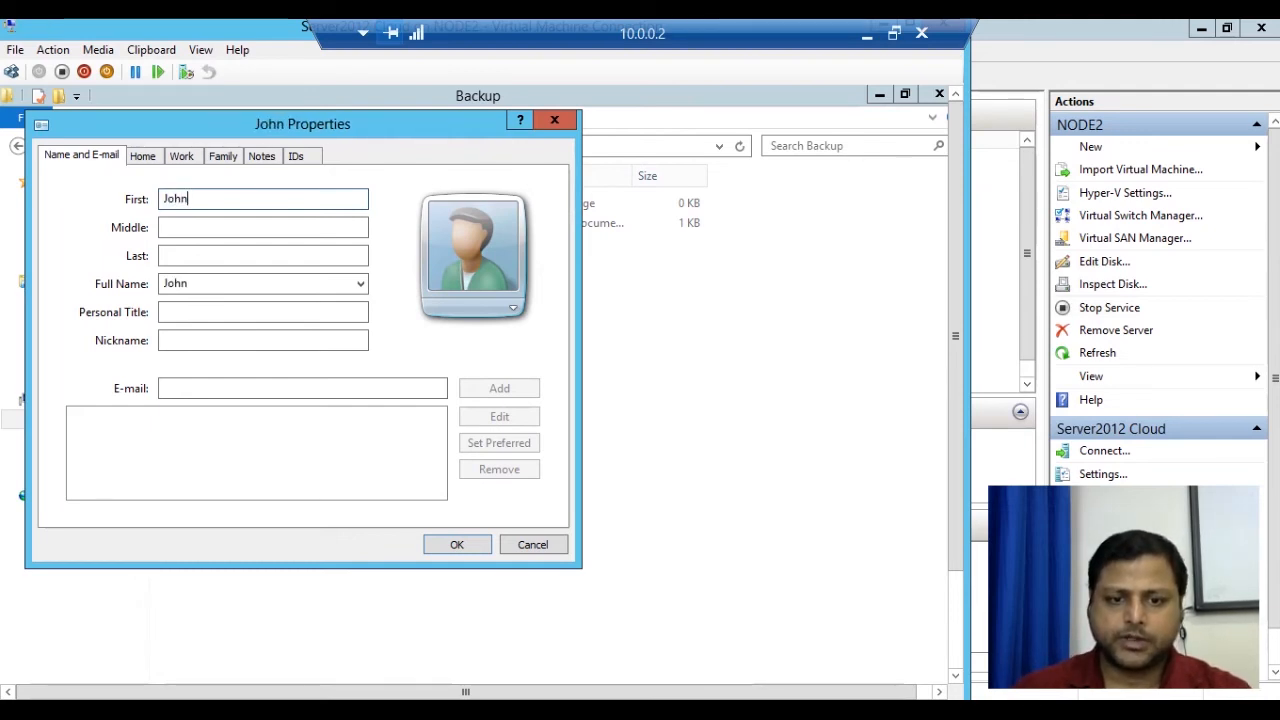
key("Return")
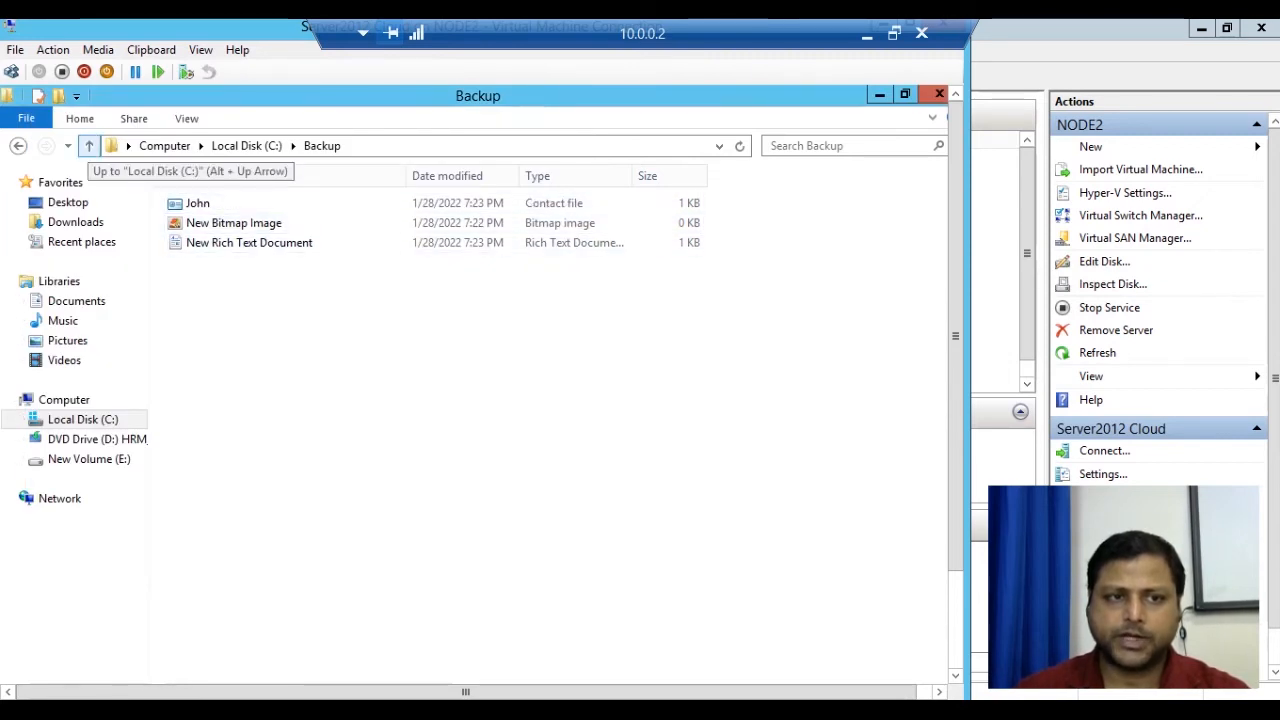
left_click(89, 146)
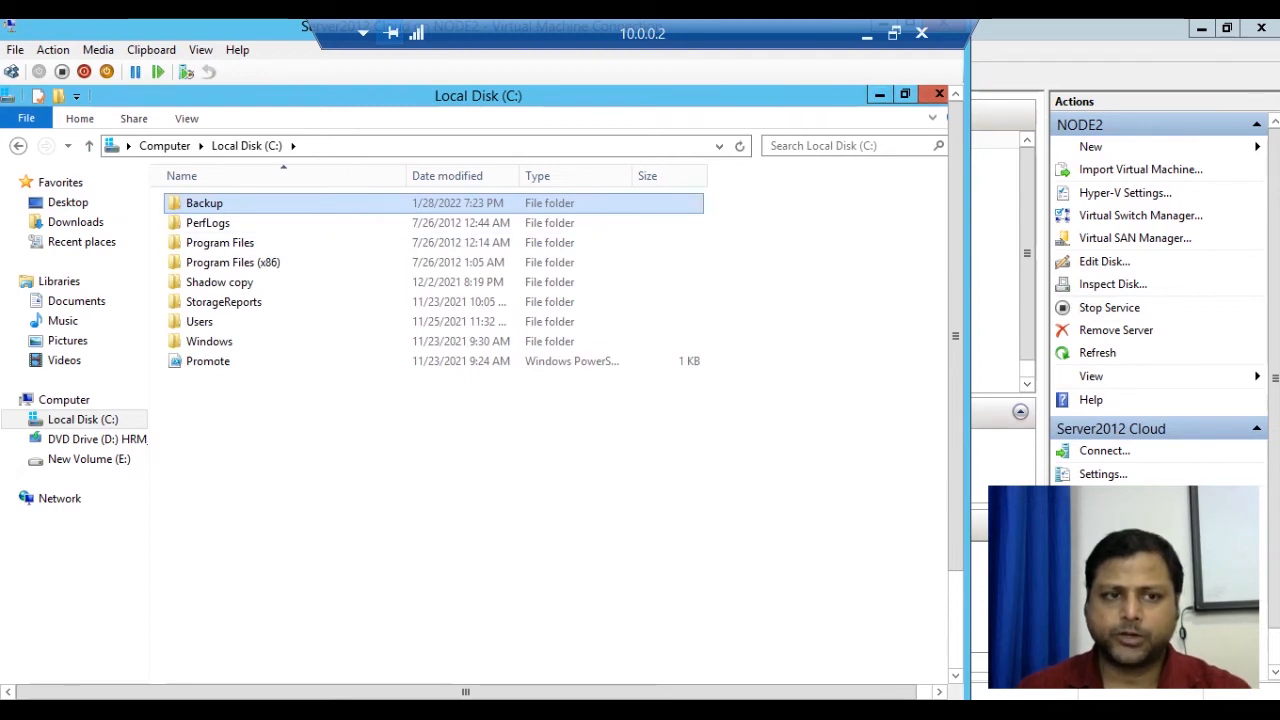
left_click(18, 146)
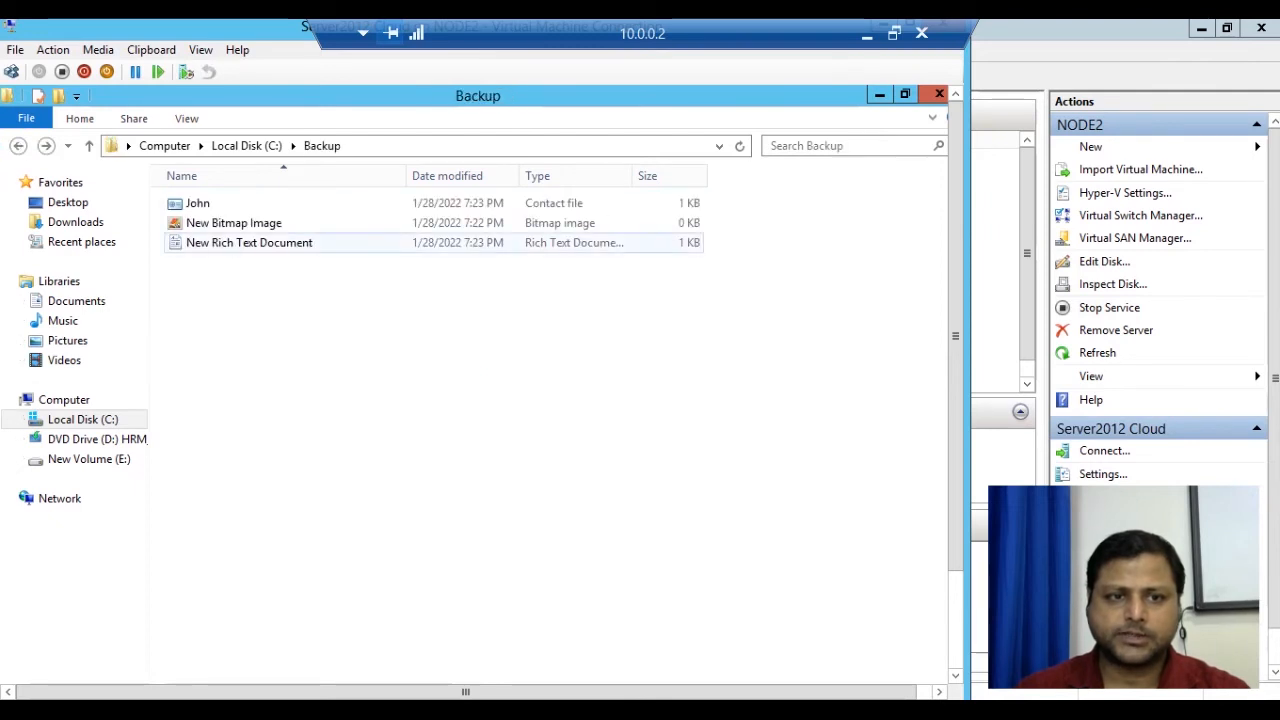
left_click(83, 420)
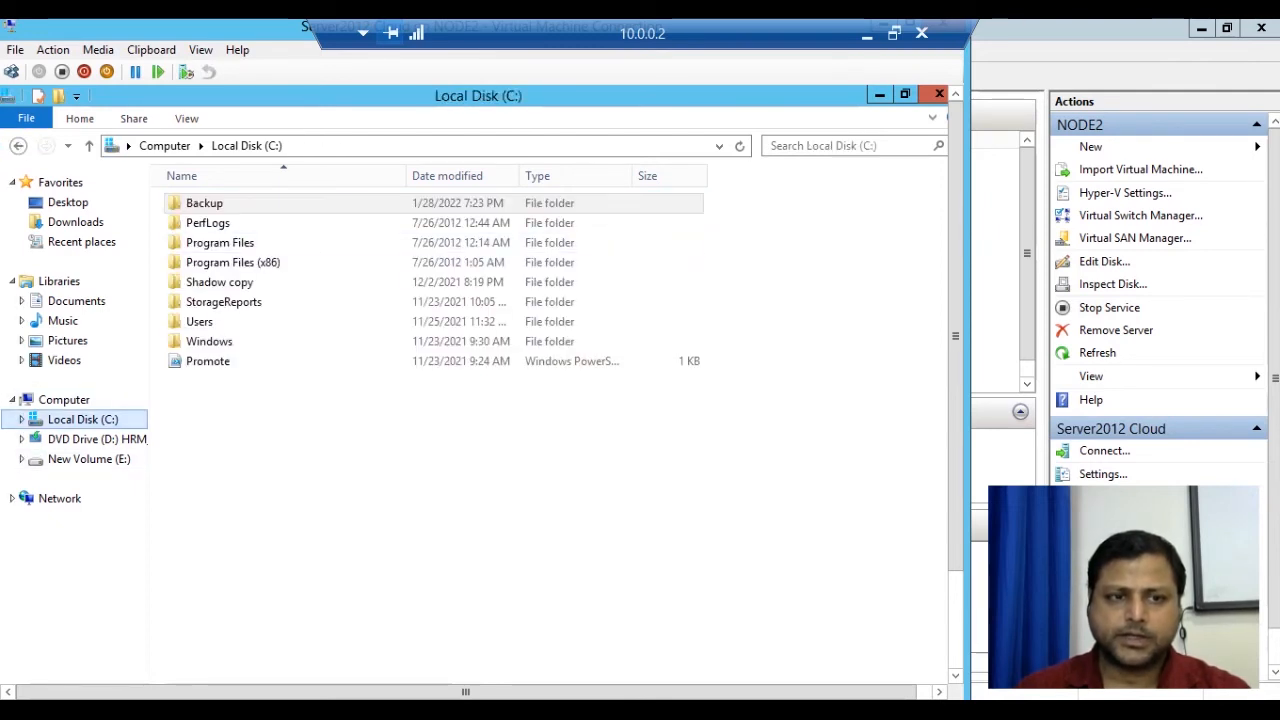
Go up to the Computer view listing Local Disk (C:) and New Volume (E:).
left_click(165, 146)
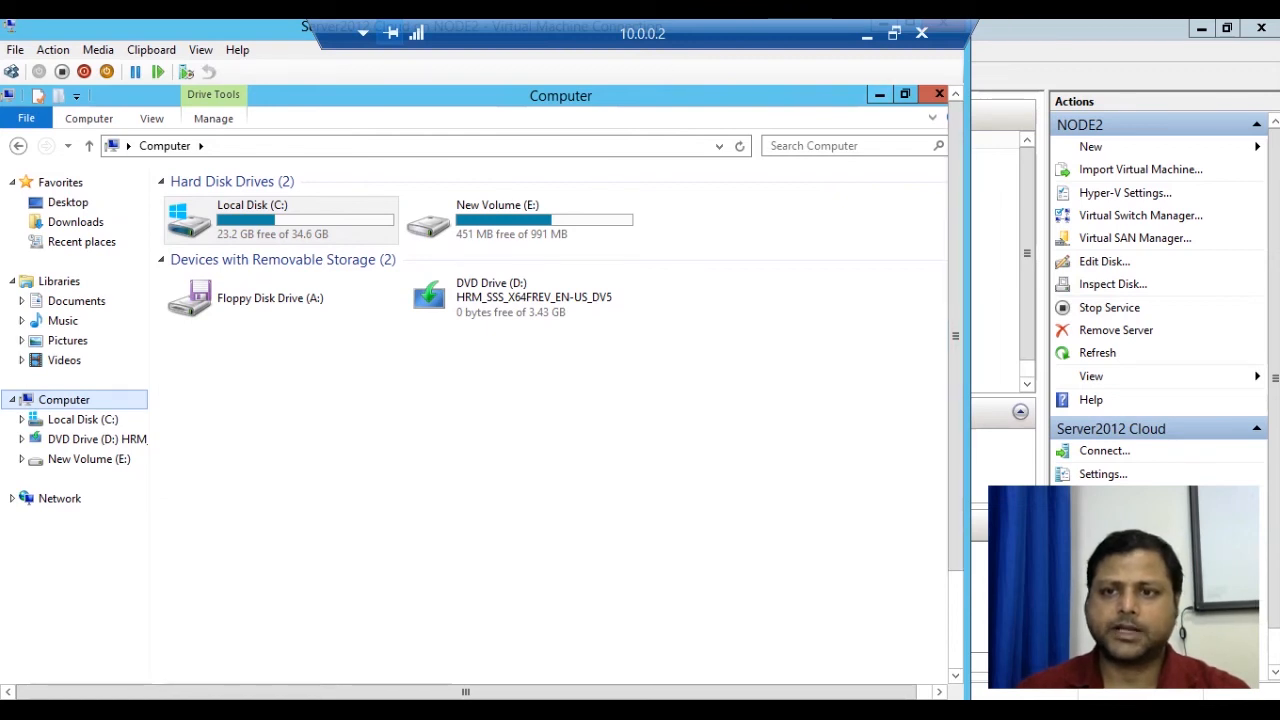
Minimize File Explorer and bring the Windows Server Backup console to the front.
left_click(879, 95)
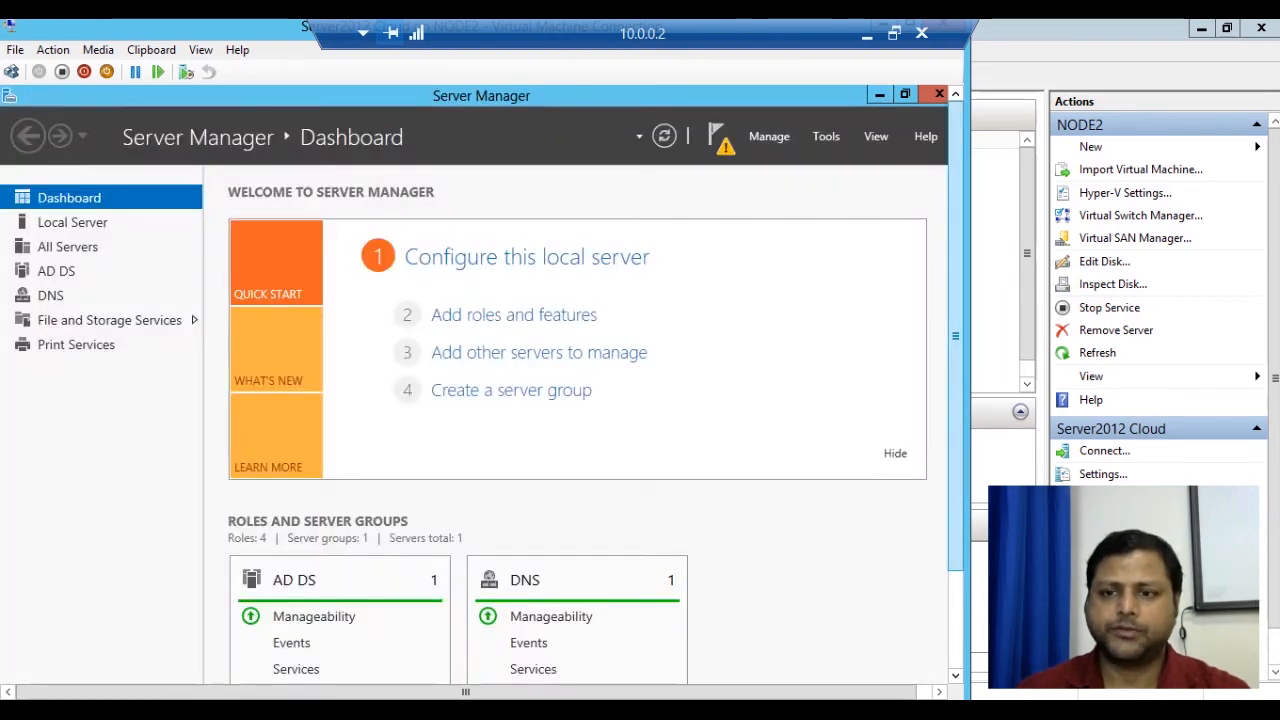
left_click_drag(955, 270, 955, 368)
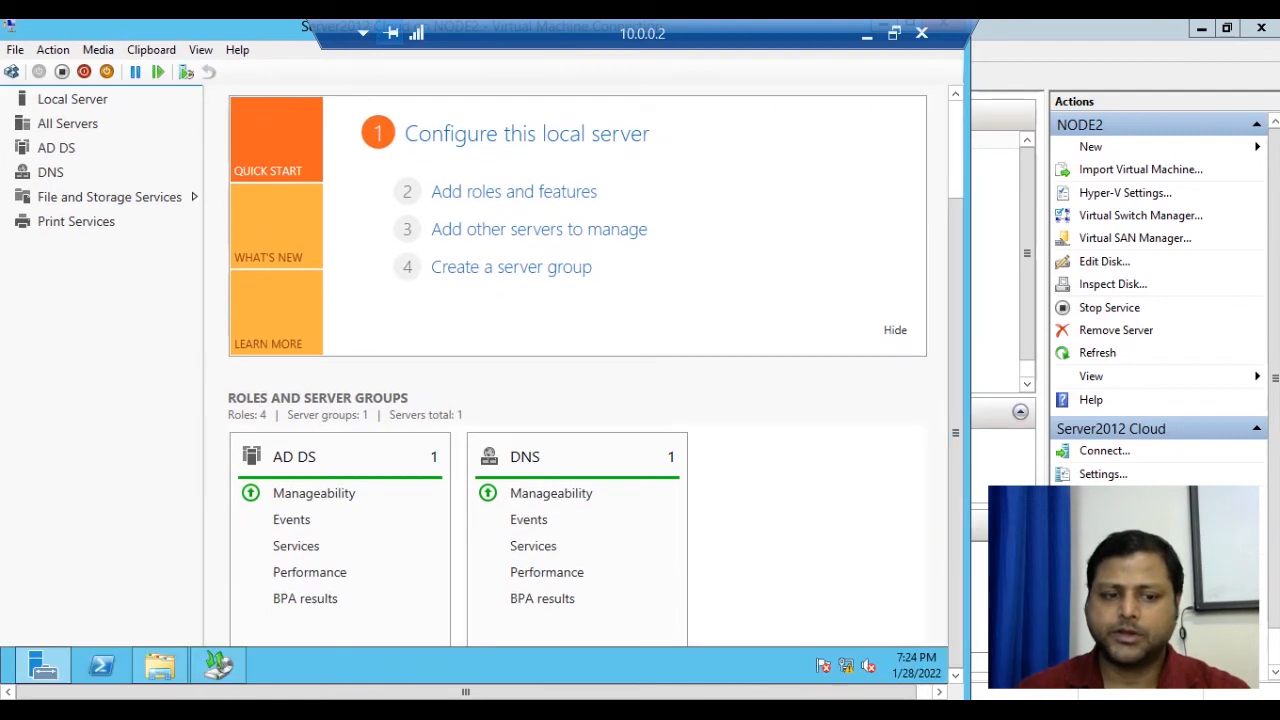
left_click(218, 665)
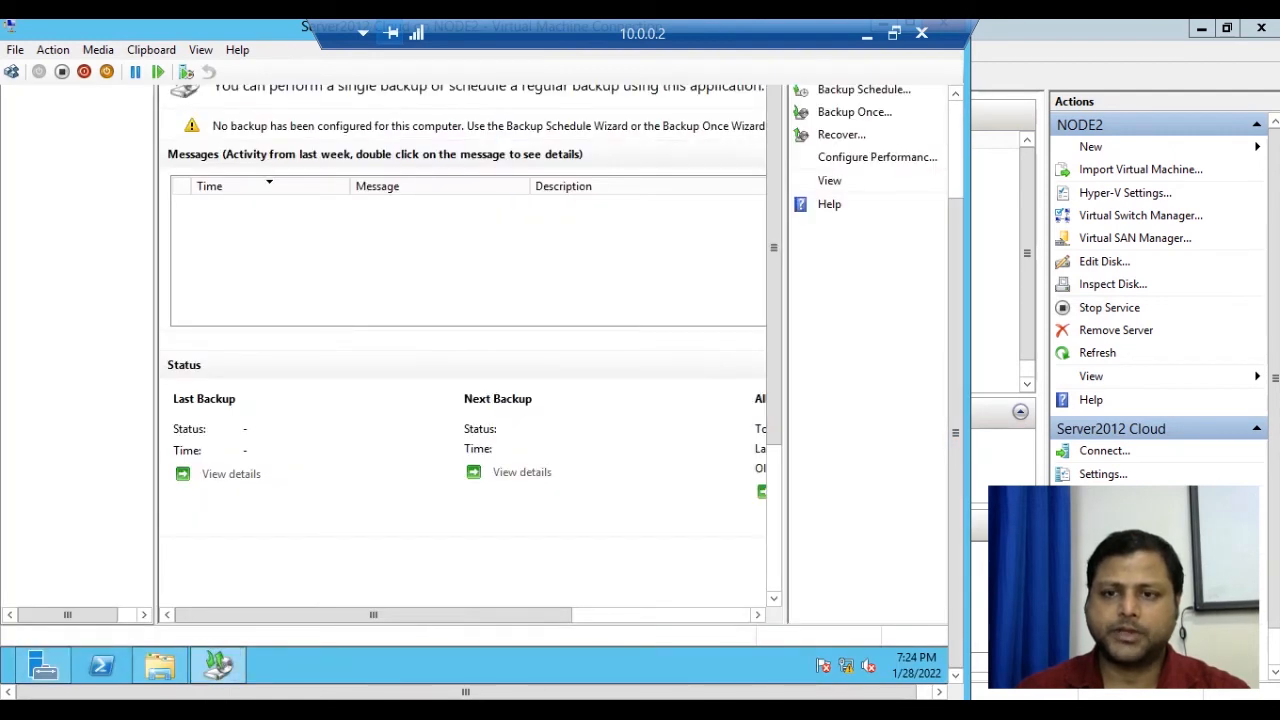
left_click_drag(955, 432, 955, 335)
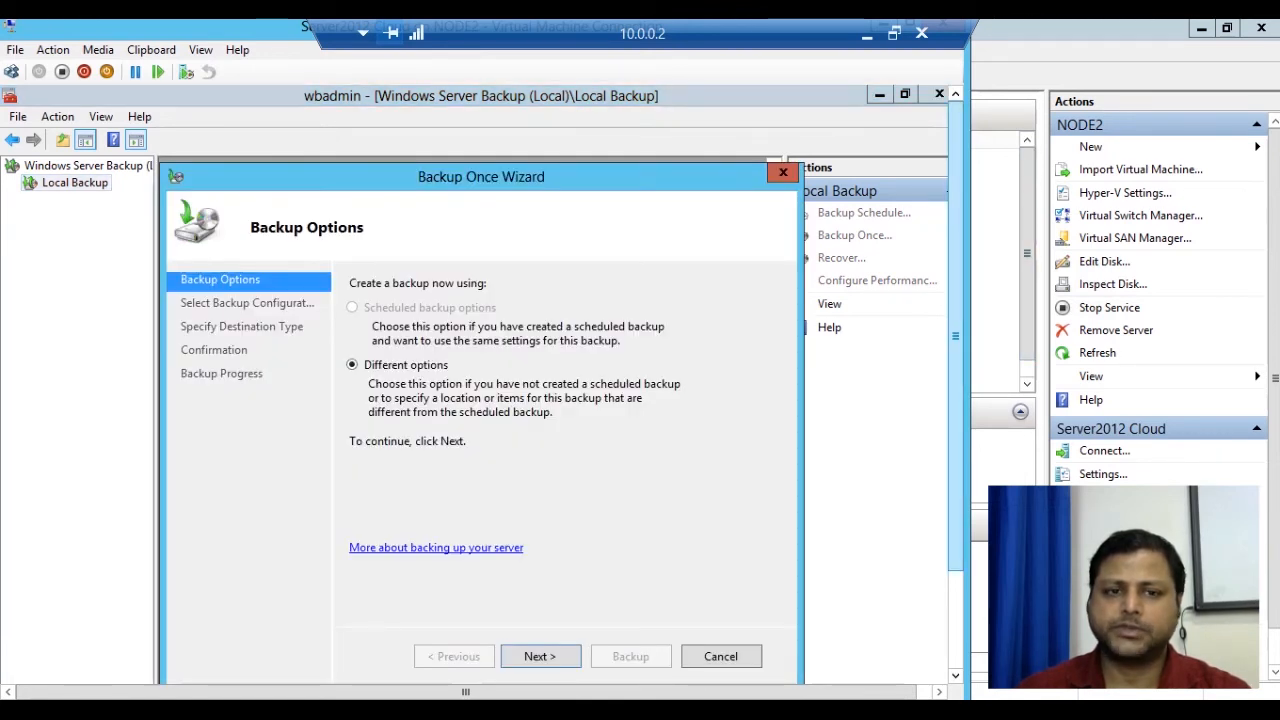
In the Backup Once Wizard, keep Different options and pick a Custom backup configuration.
left_click_drag(955, 336, 955, 375)
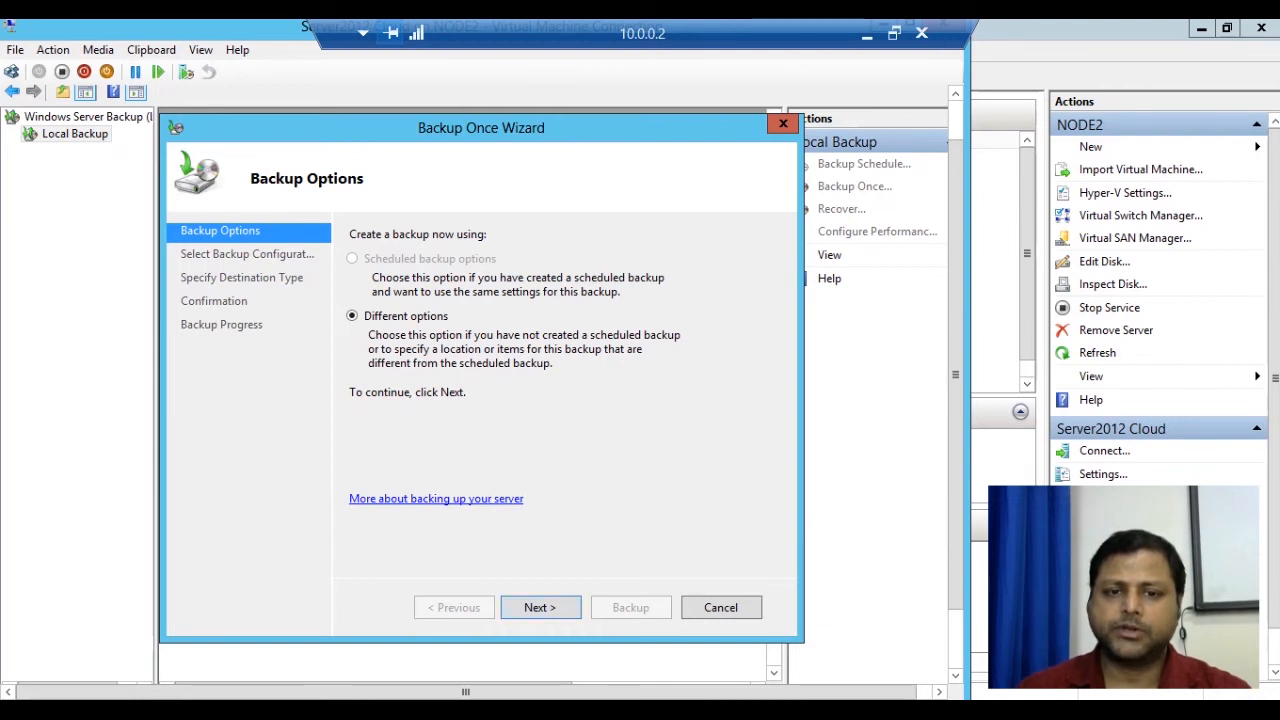
left_click(540, 608)
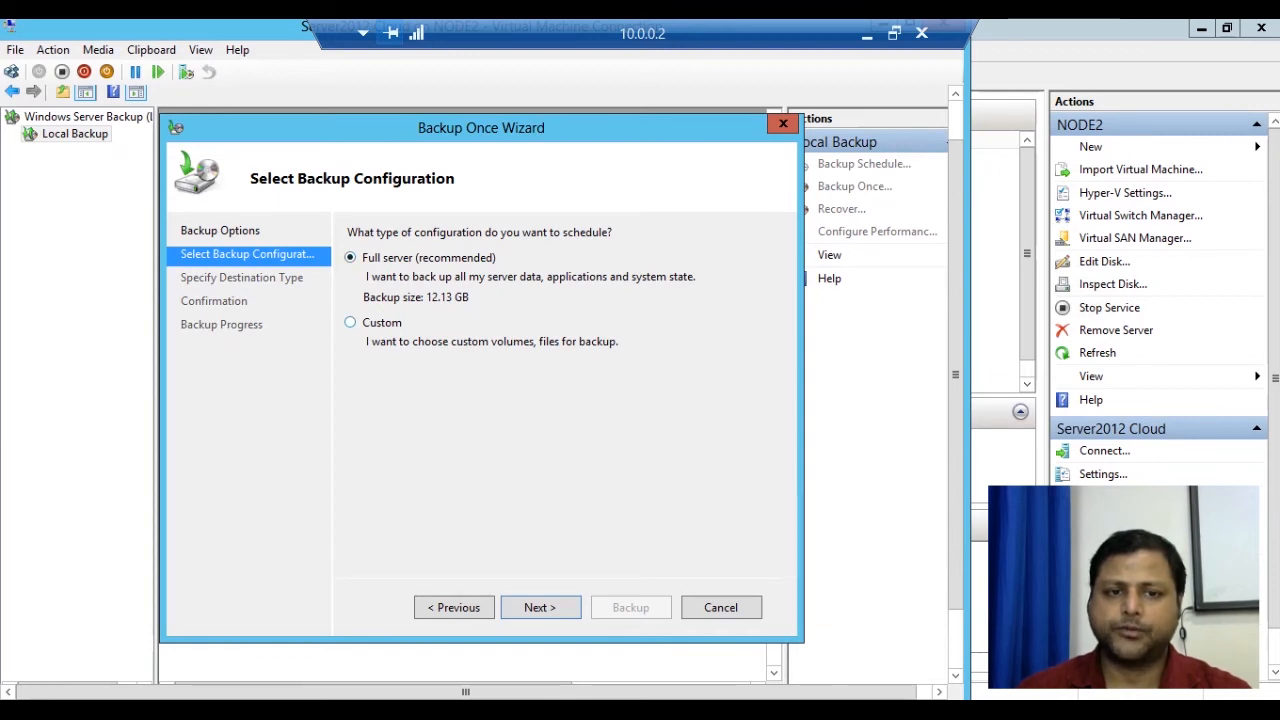
left_click(350, 322)
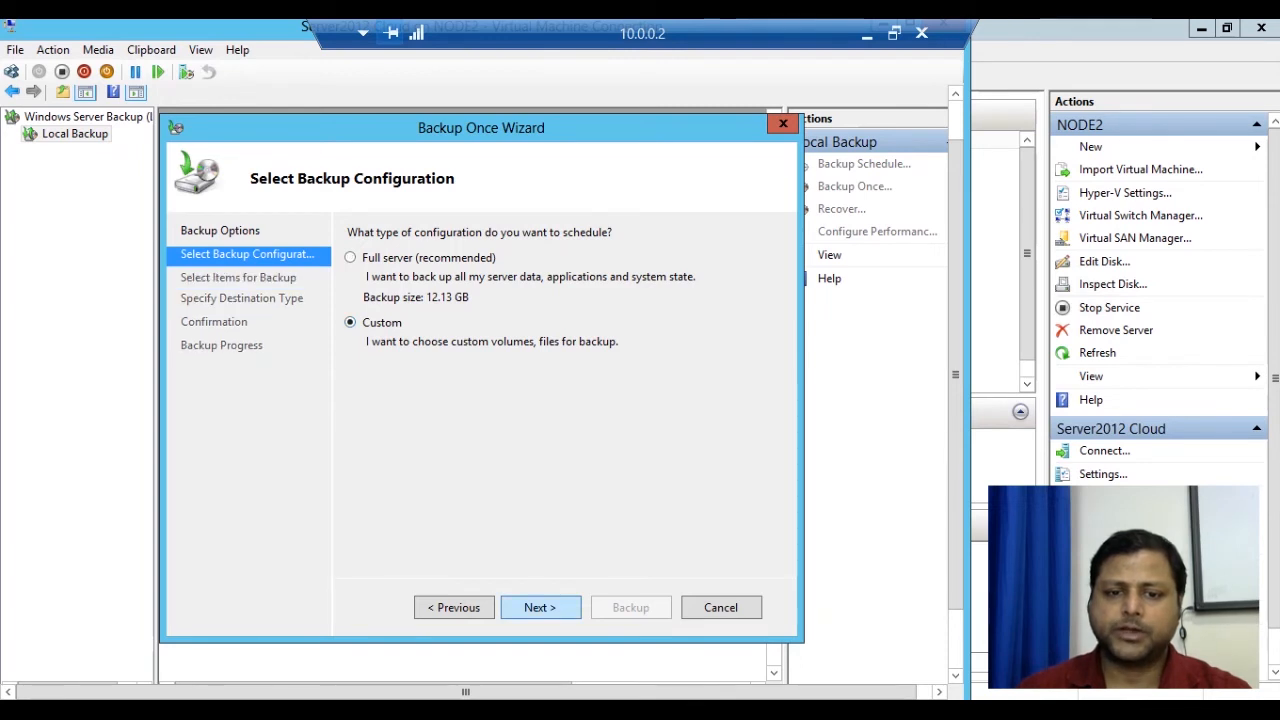
left_click(540, 607)
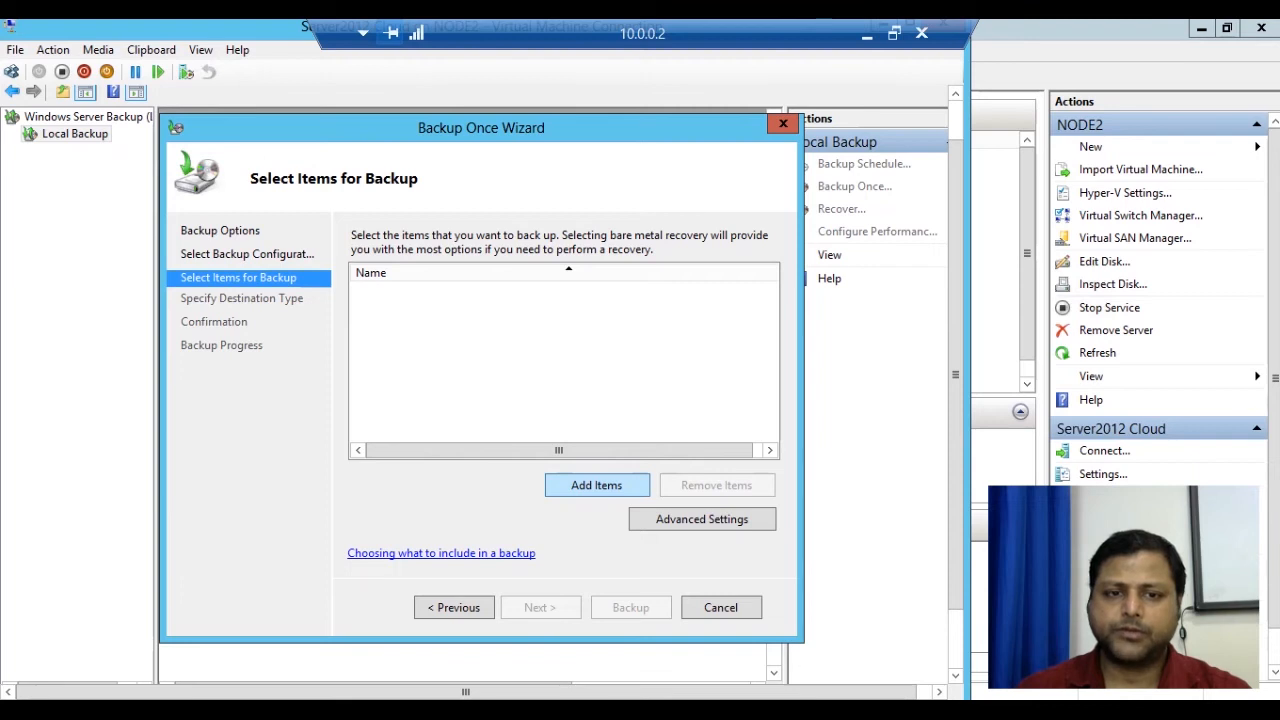
Add C:\Backup as the only item to back up.
left_click(596, 485)
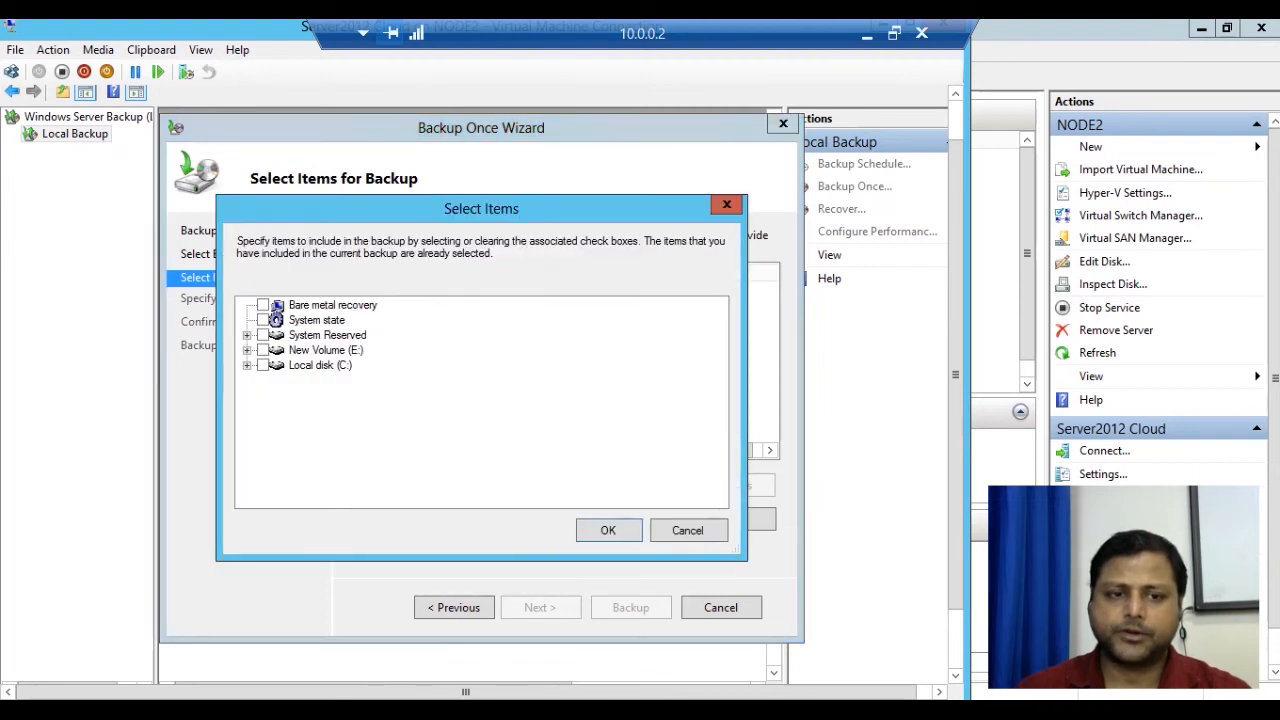
left_click(247, 365)
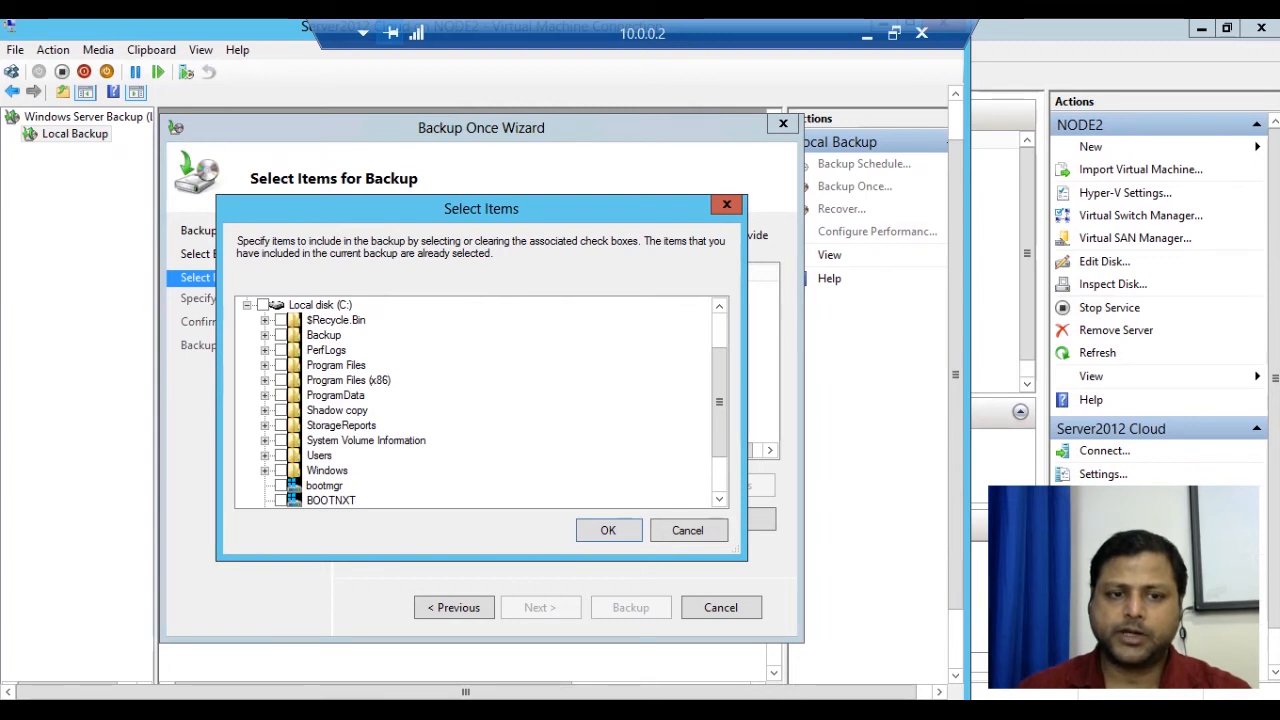
left_click(281, 335)
left_click(324, 335)
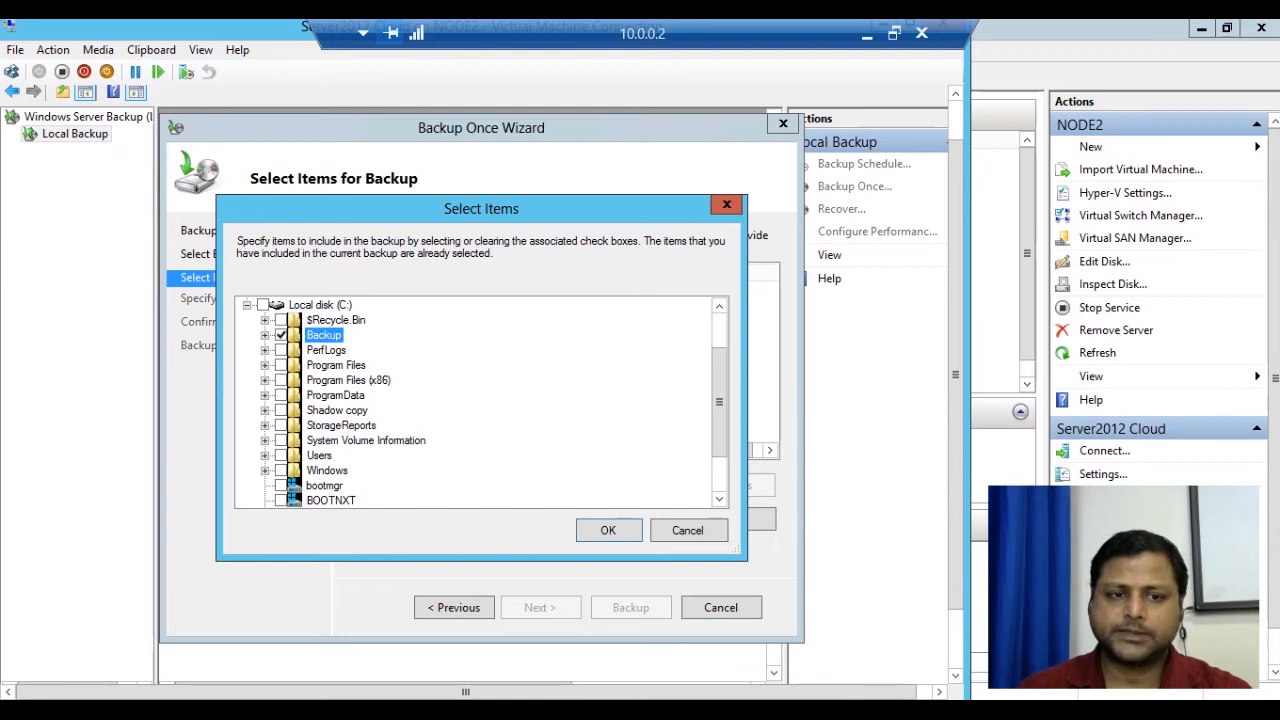
left_click(265, 335)
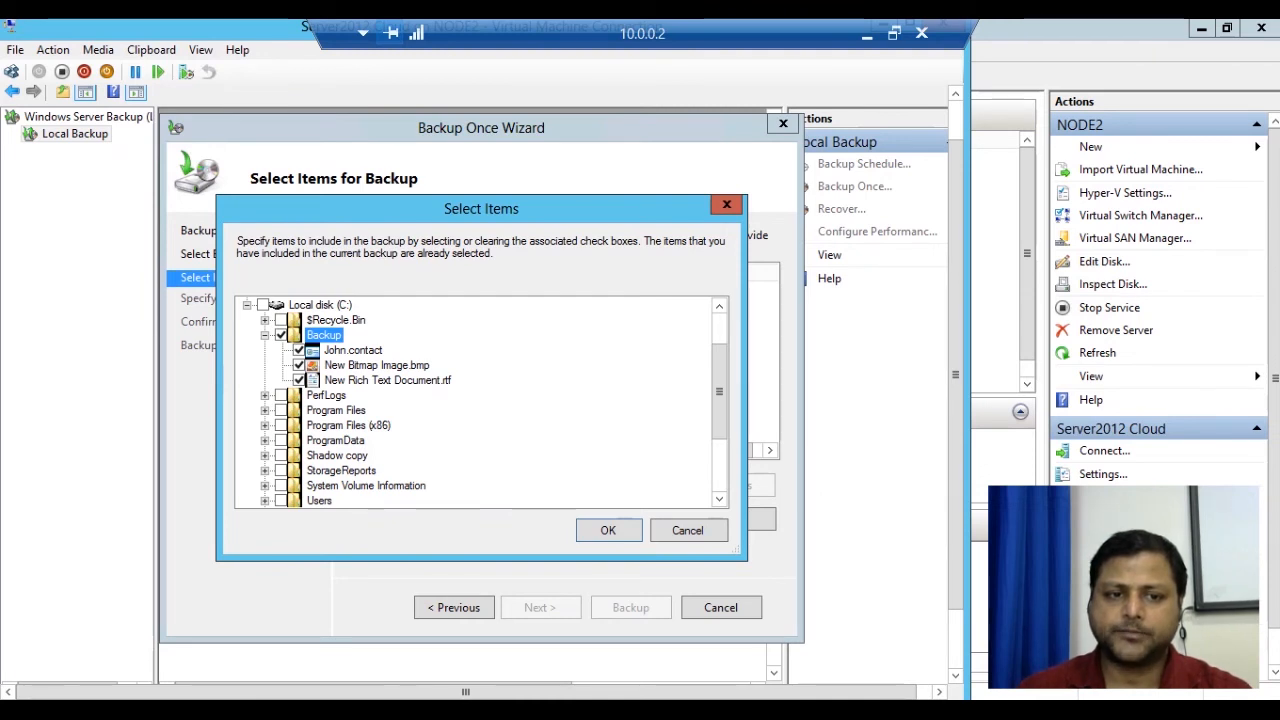
key("Left")
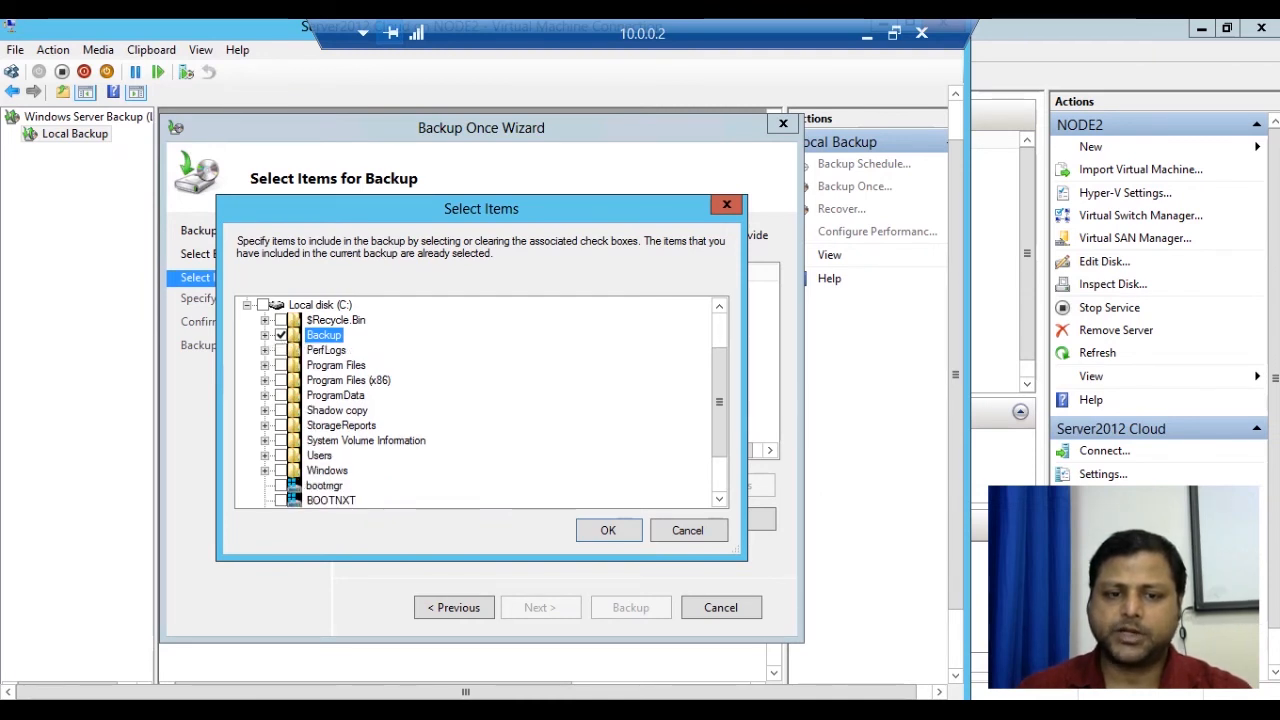
key("Return")
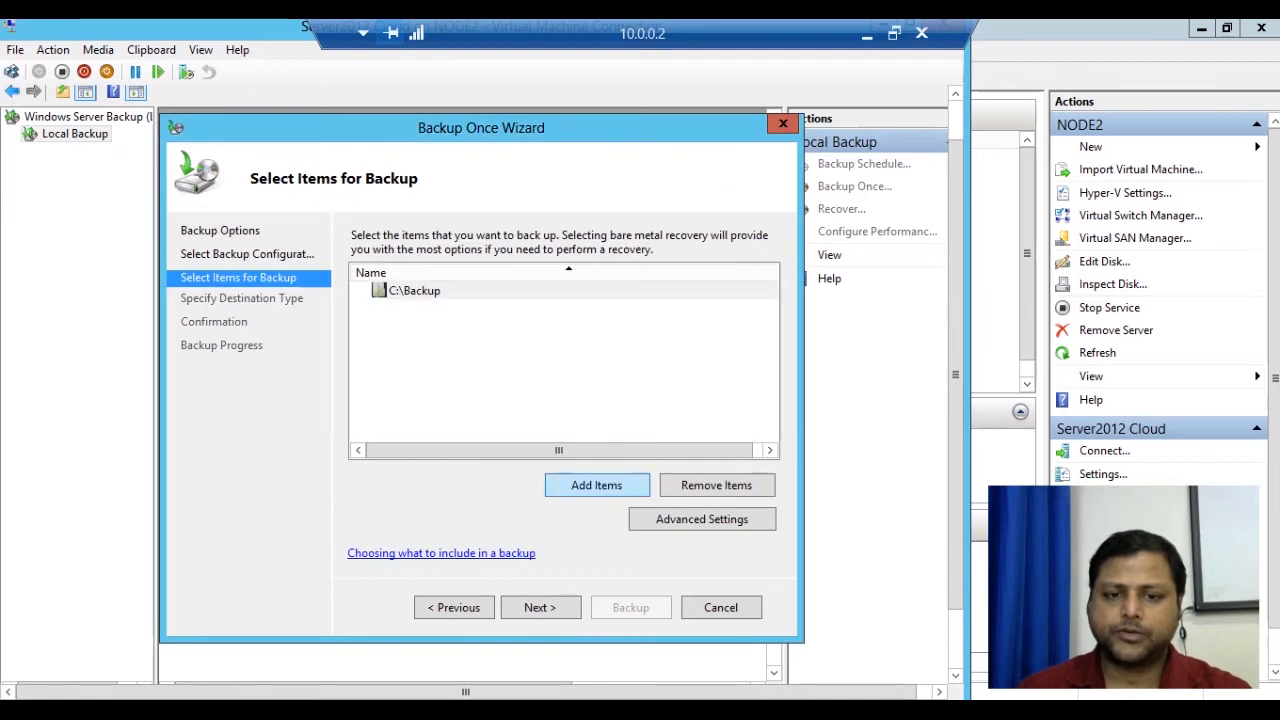
Keep local drives as the destination type and choose New Volume (E:).
key("Return")
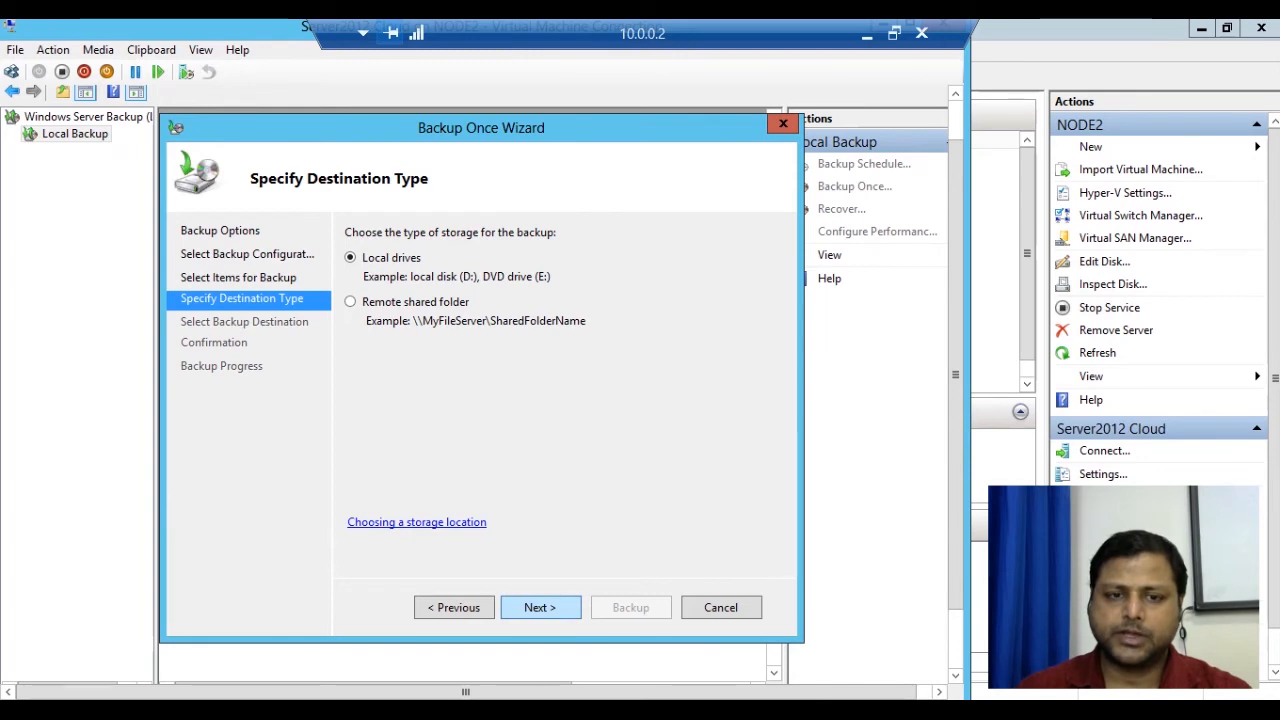
left_click(540, 607)
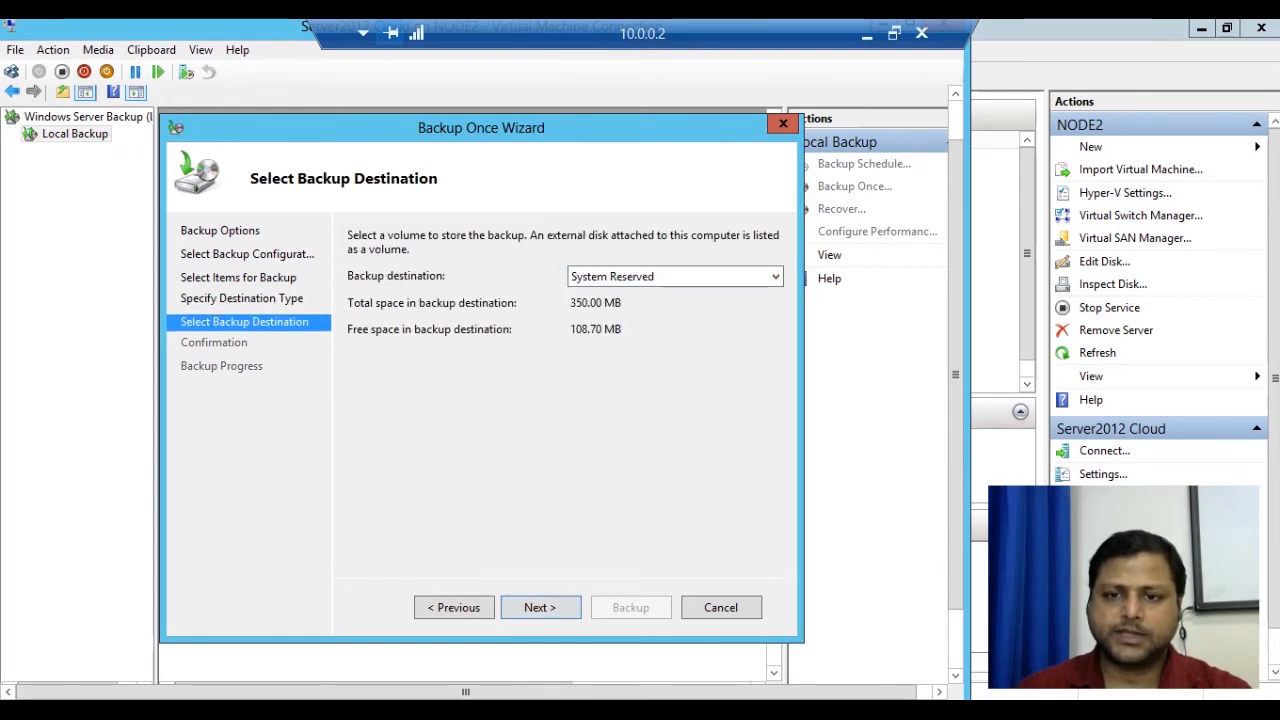
left_click(775, 277)
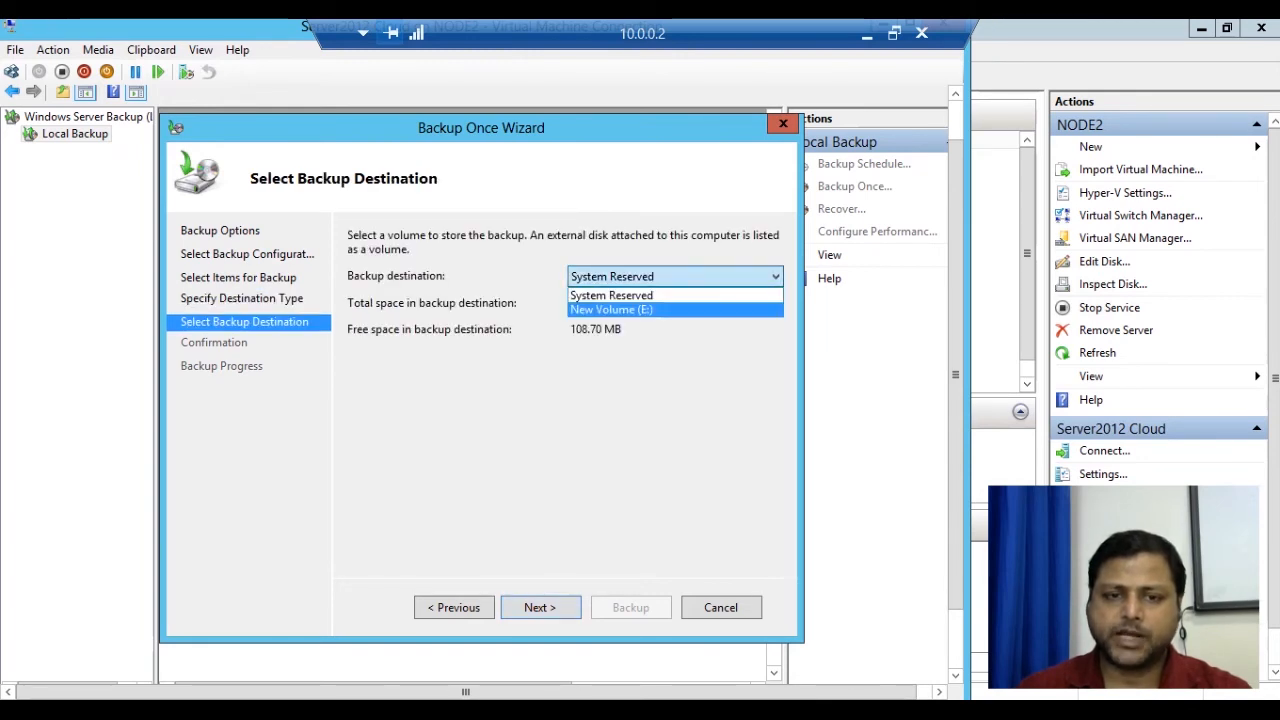
left_click(611, 309)
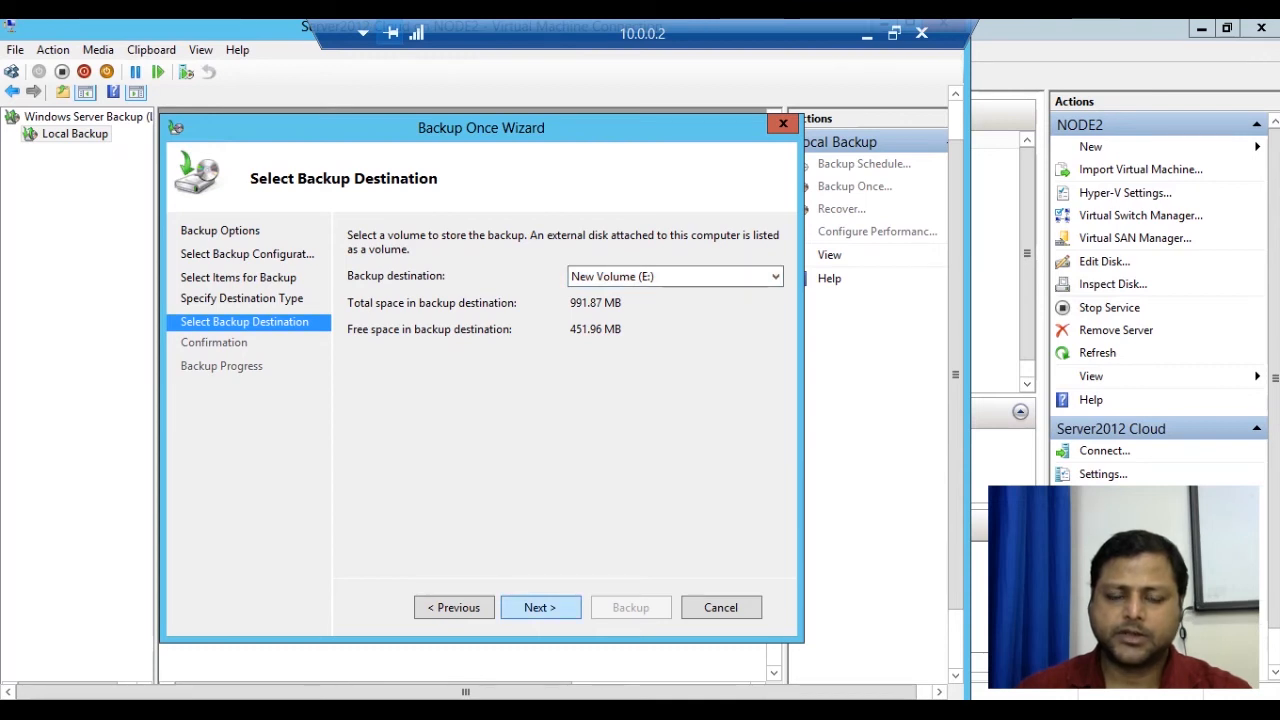
left_click(540, 607)
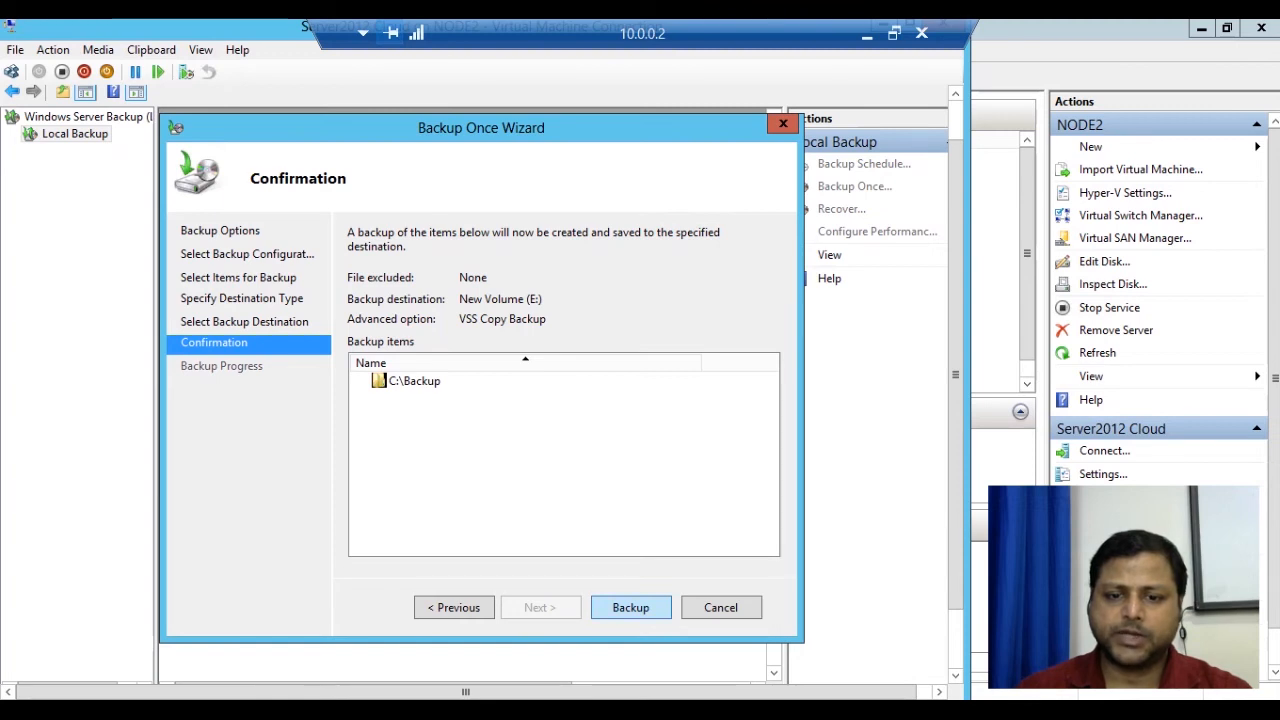
Run the C:\Backup backup to E: and close the wizard once it finishes.
left_click(631, 607)
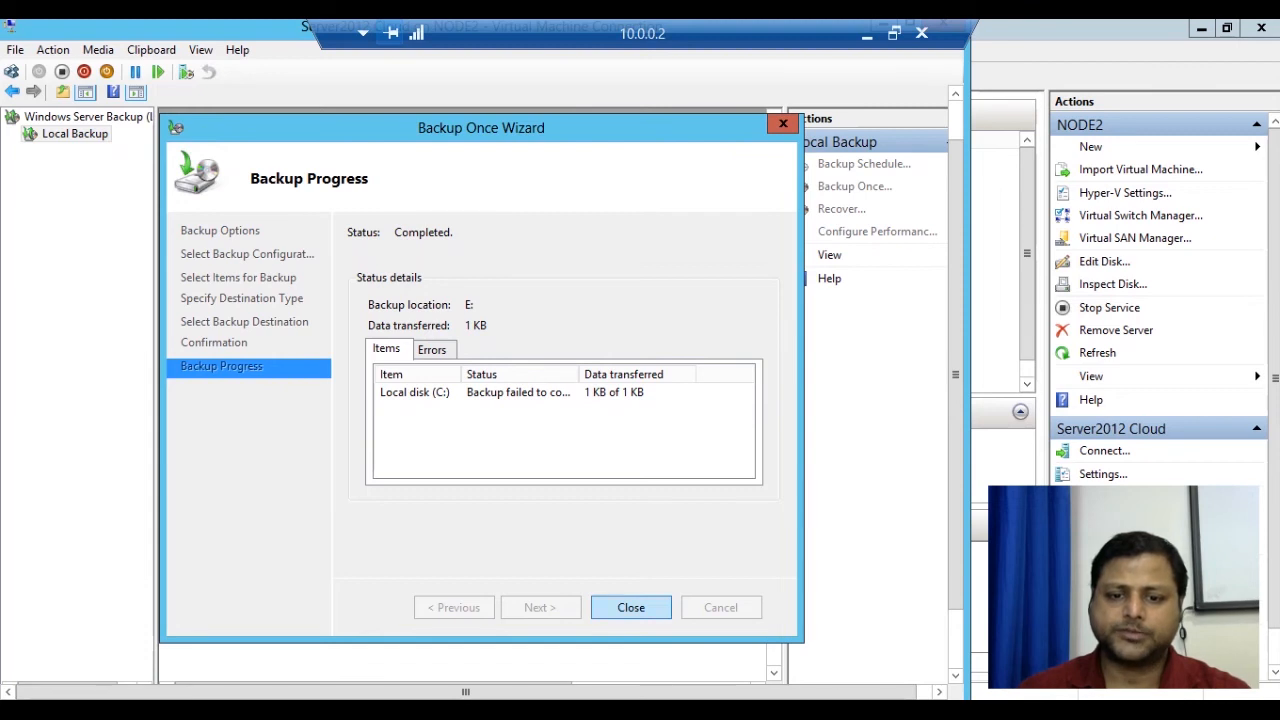
left_click(631, 607)
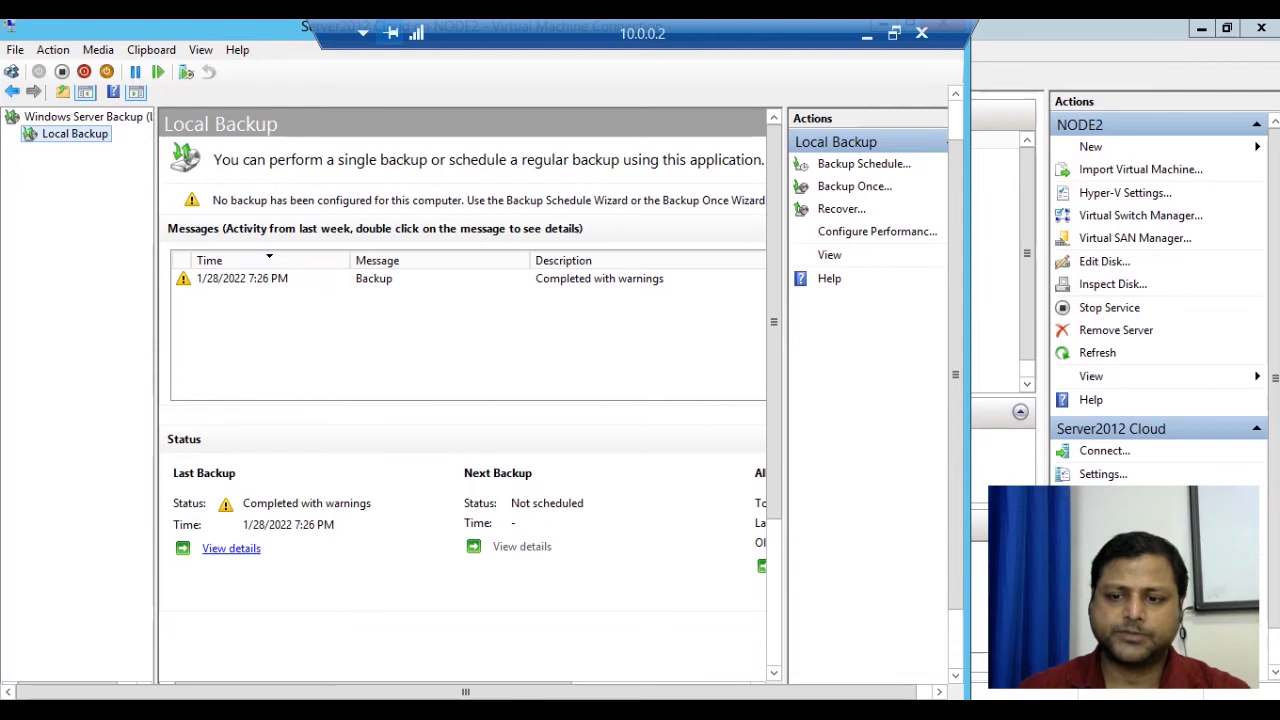
left_click_drag(955, 400, 955, 414)
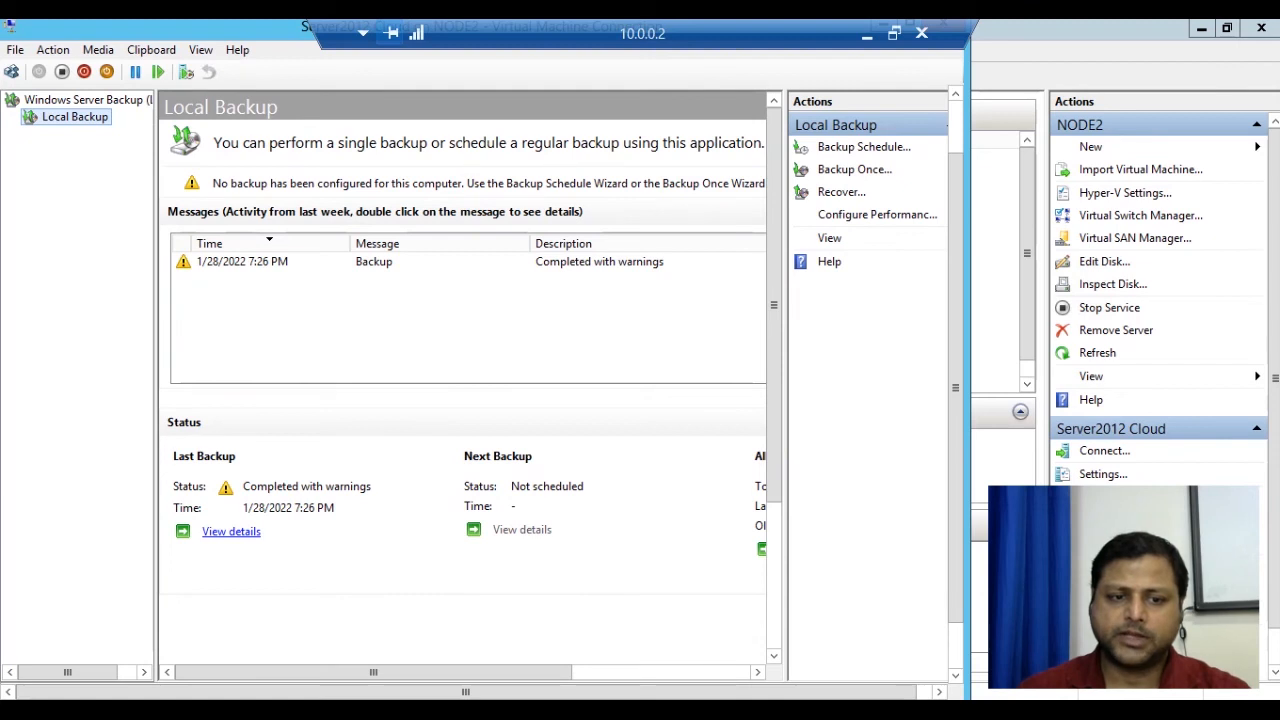
left_click_drag(956, 388, 956, 432)
left_click(160, 665)
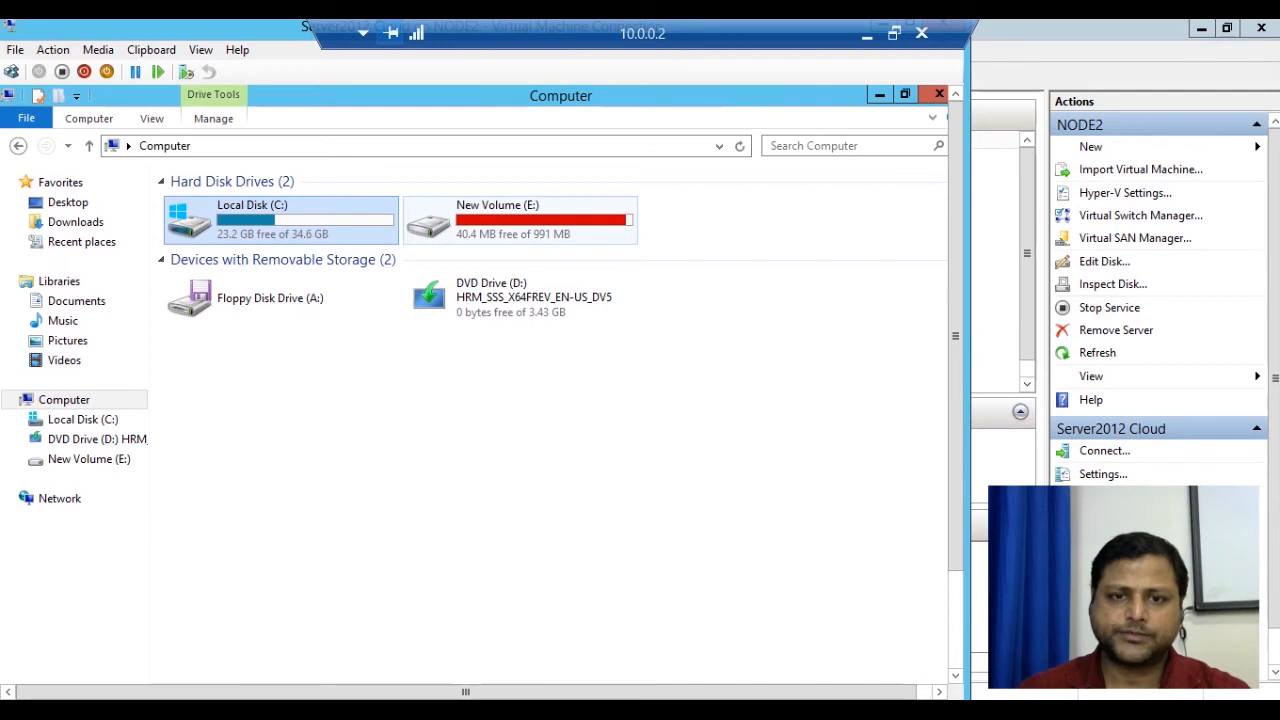
double_click(531, 220)
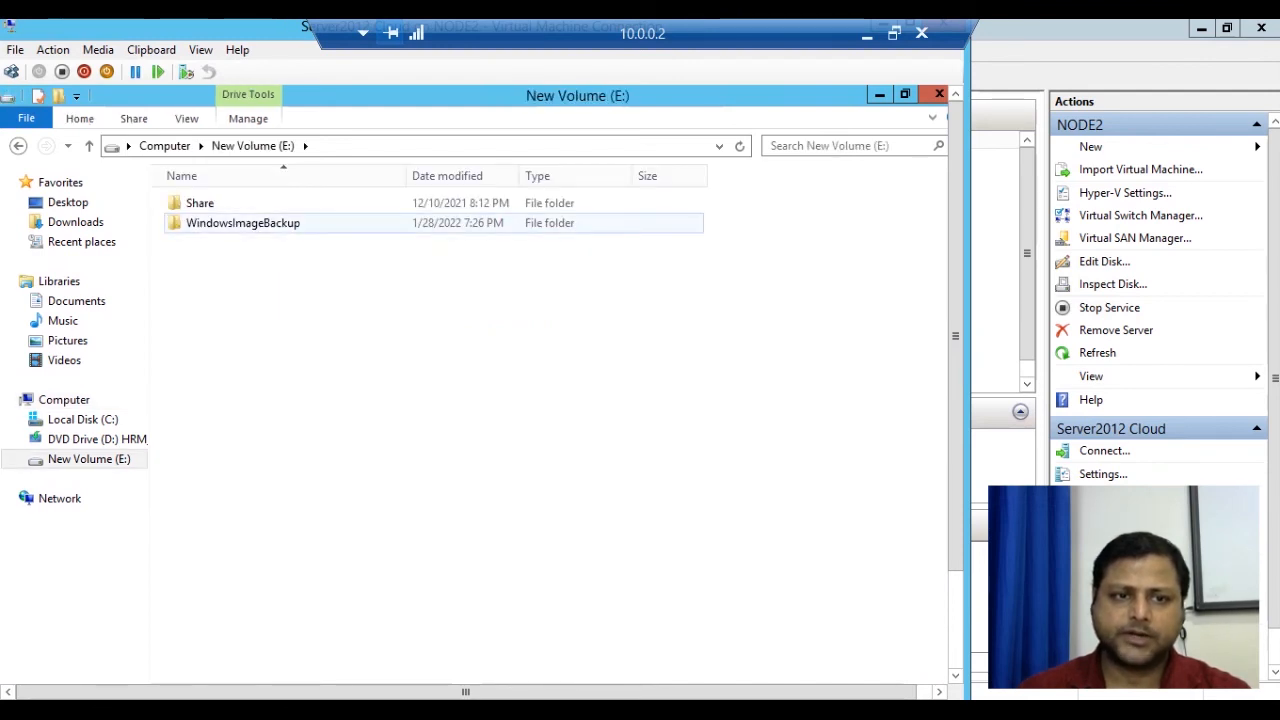
double_click(200, 223)
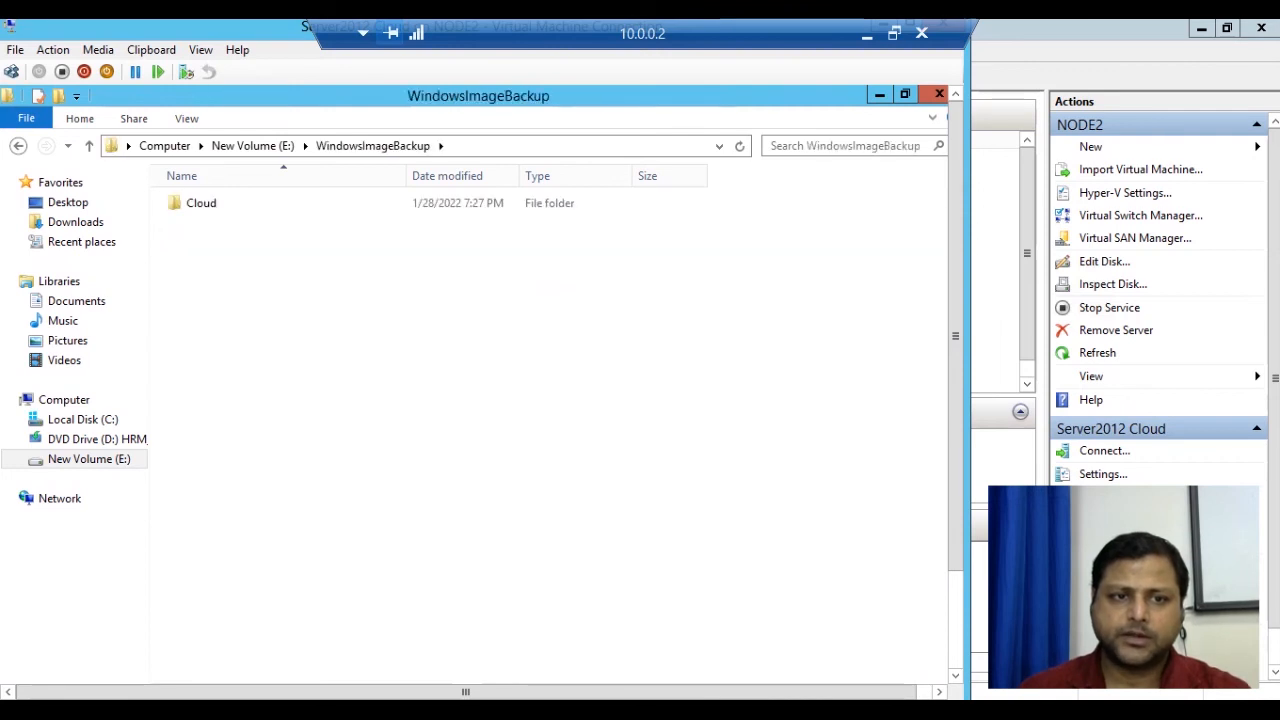
double_click(201, 203)
double_click(230, 203)
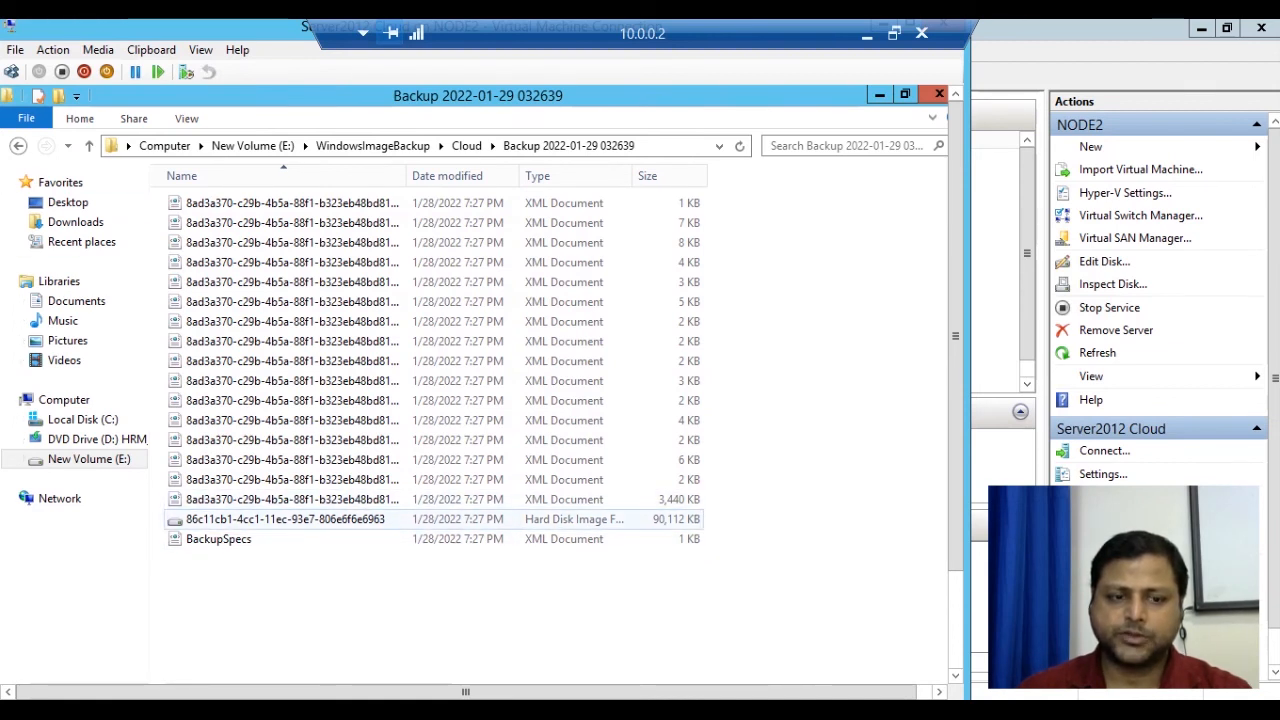
Go back up through the folders to the Computer view.
left_click(89, 145)
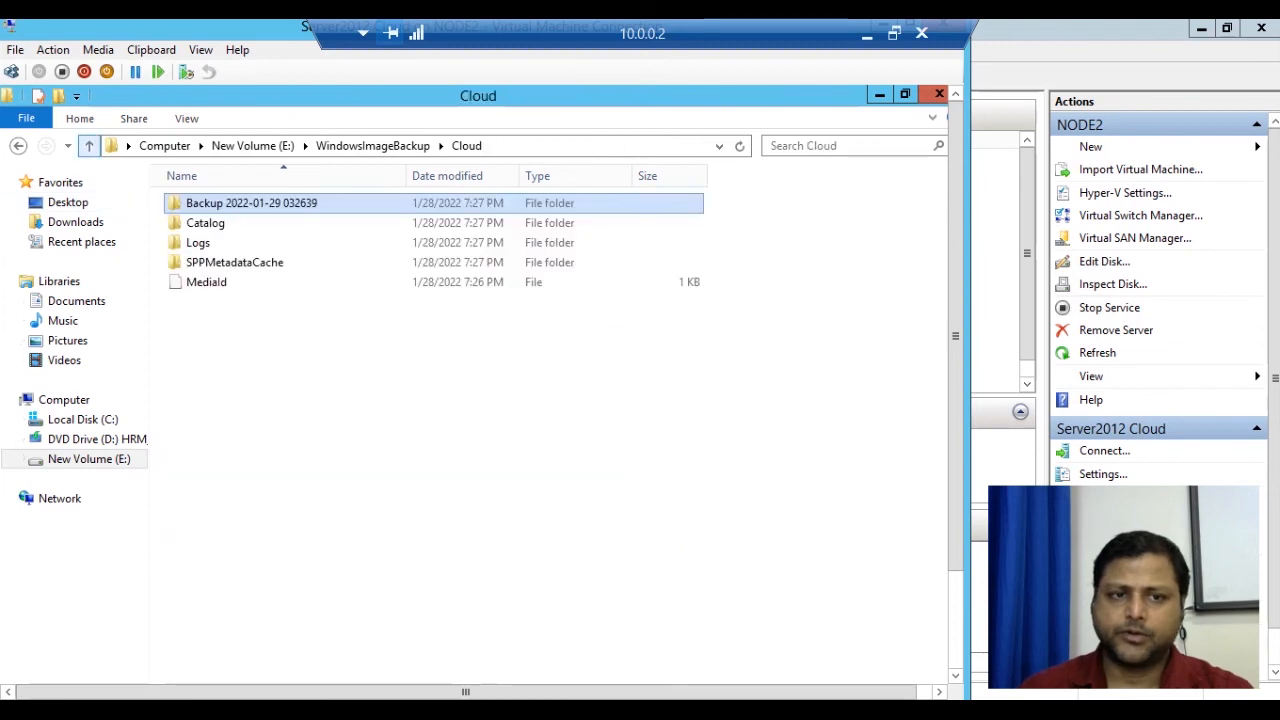
left_click(89, 145)
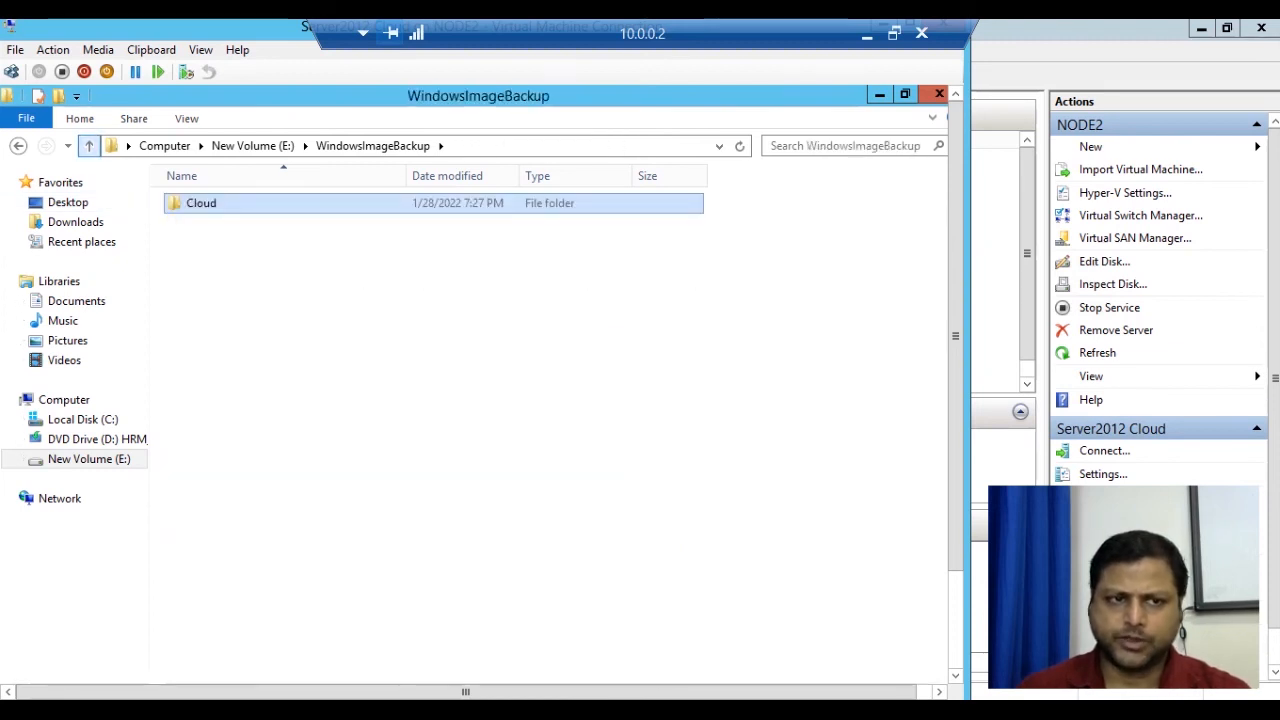
left_click(89, 145)
left_click(89, 145)
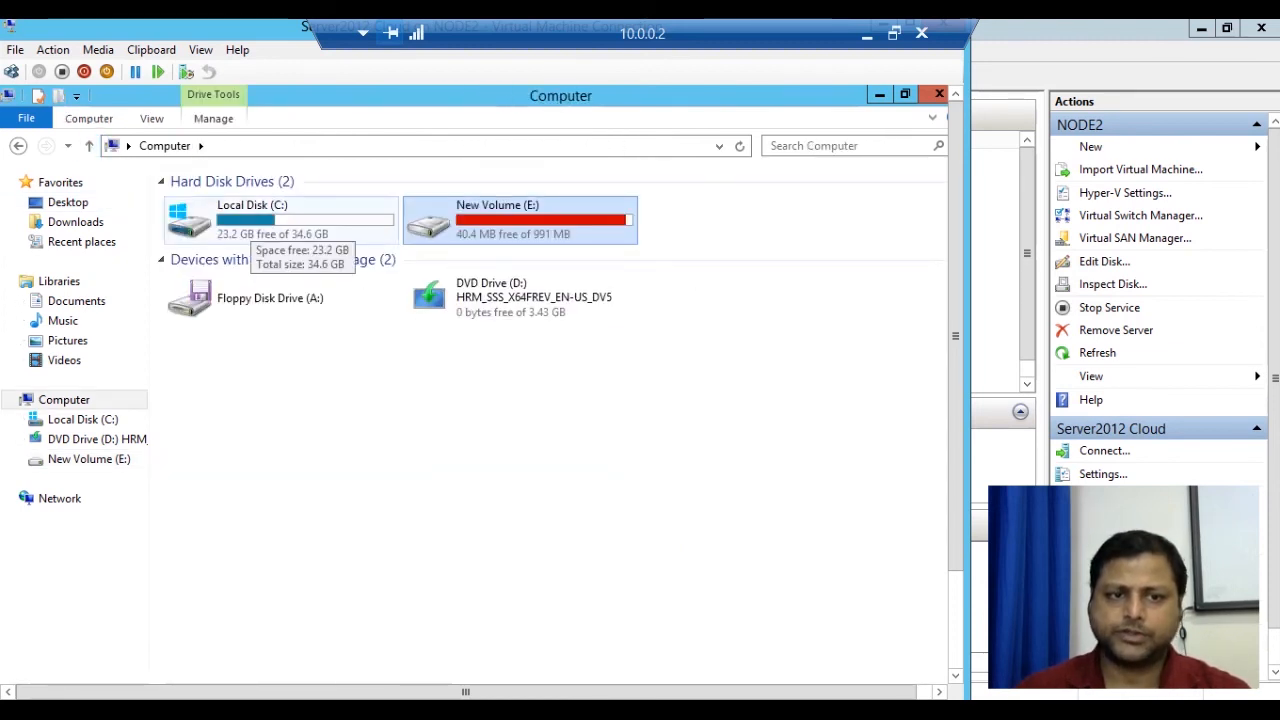
Permanently delete the Backup folder from Local Disk (C:).
double_click(250, 222)
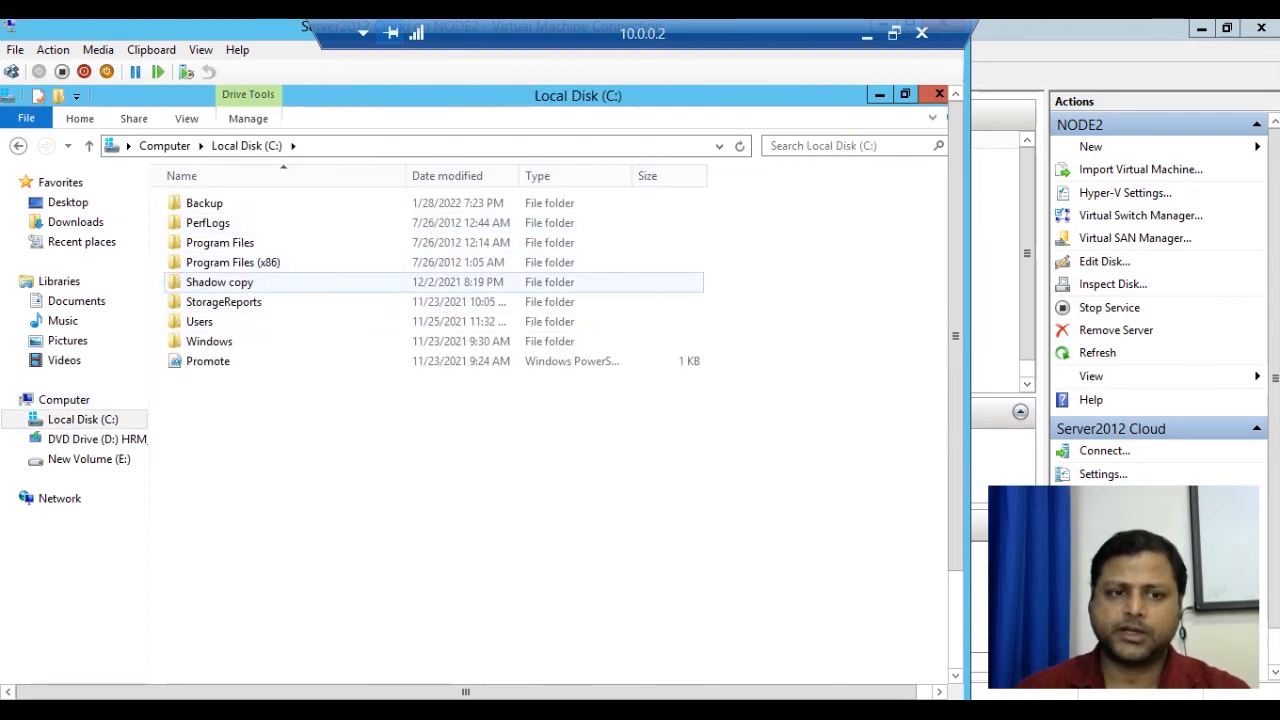
left_click(205, 203)
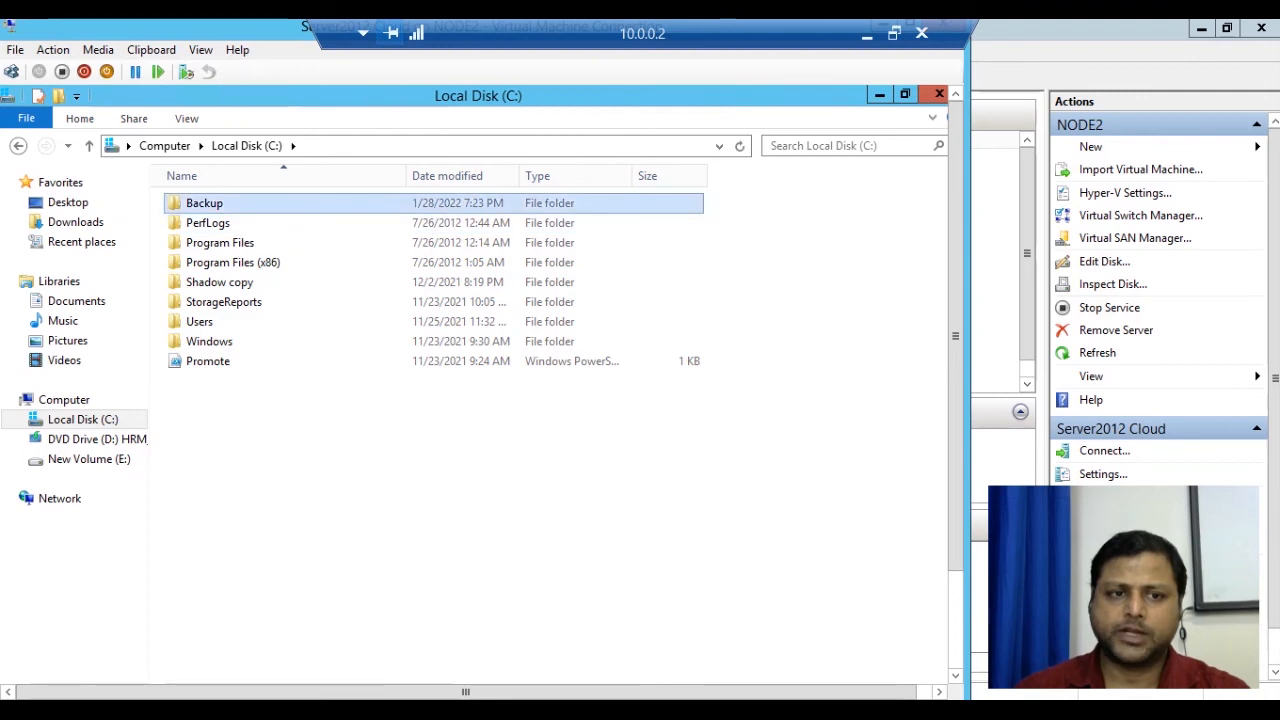
key("shift+Delete")
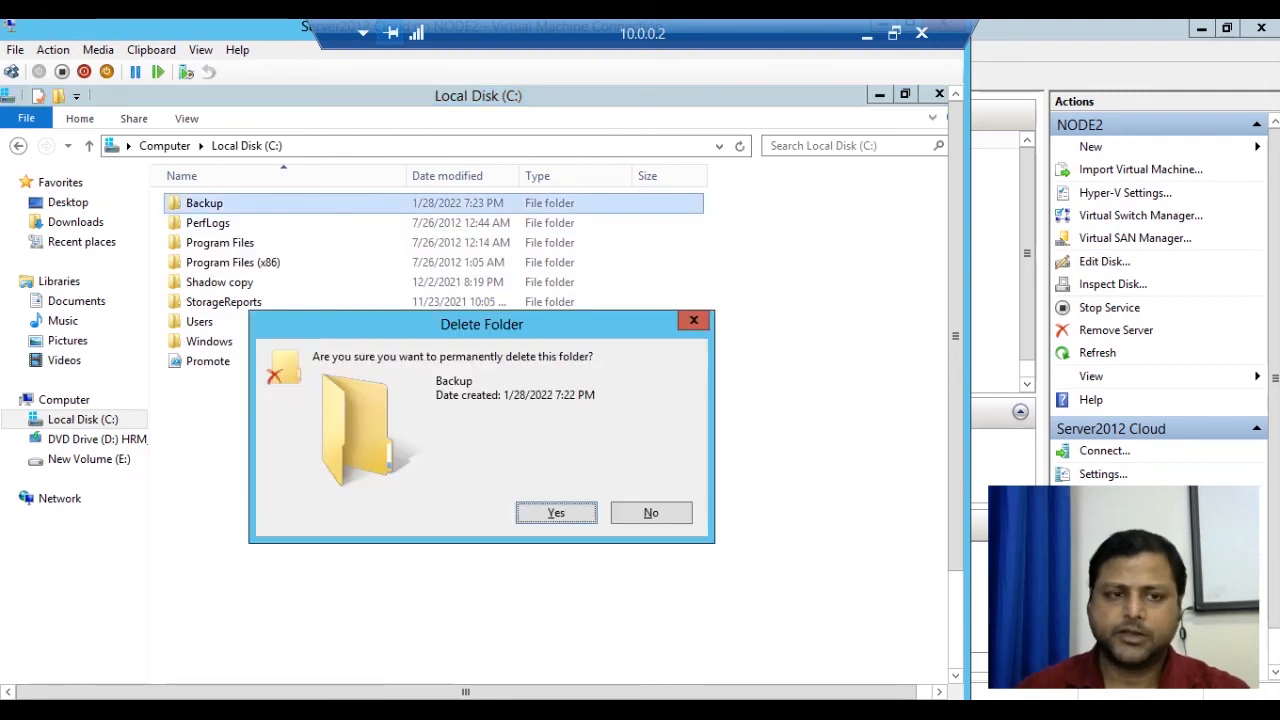
key("Return")
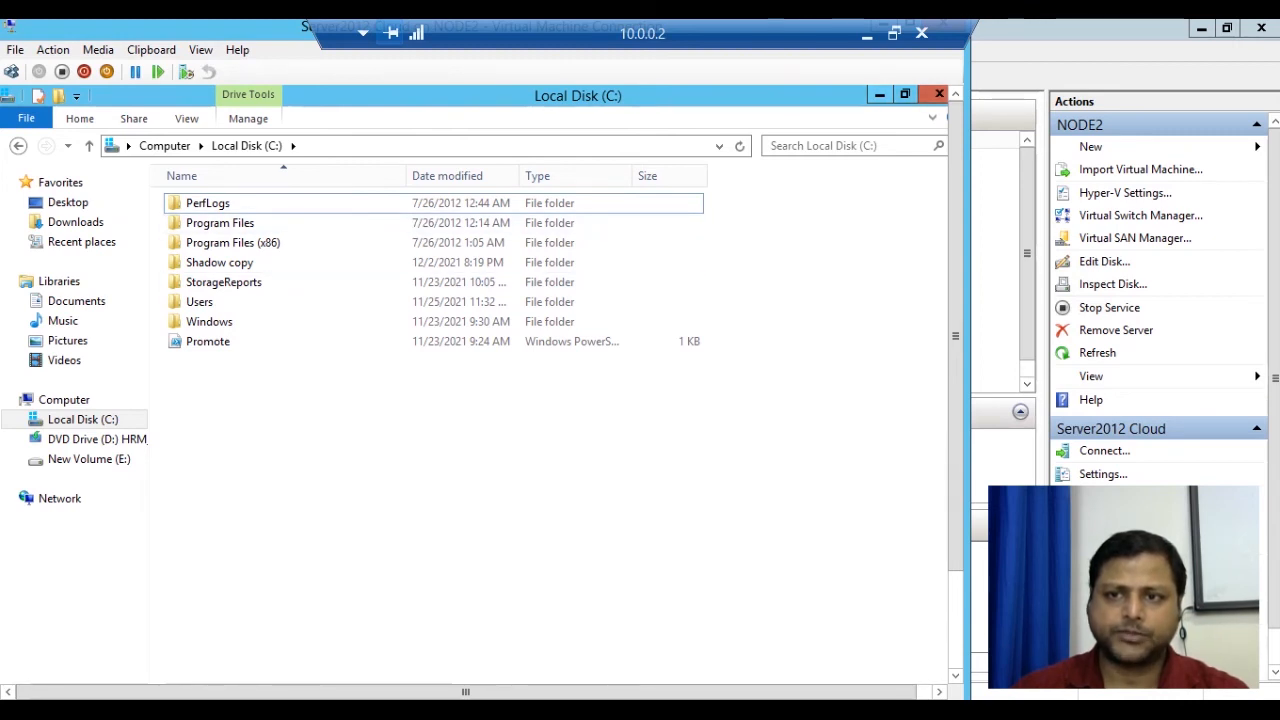
Close the Explorer window and start Recover in Windows Server Backup.
left_click(939, 94)
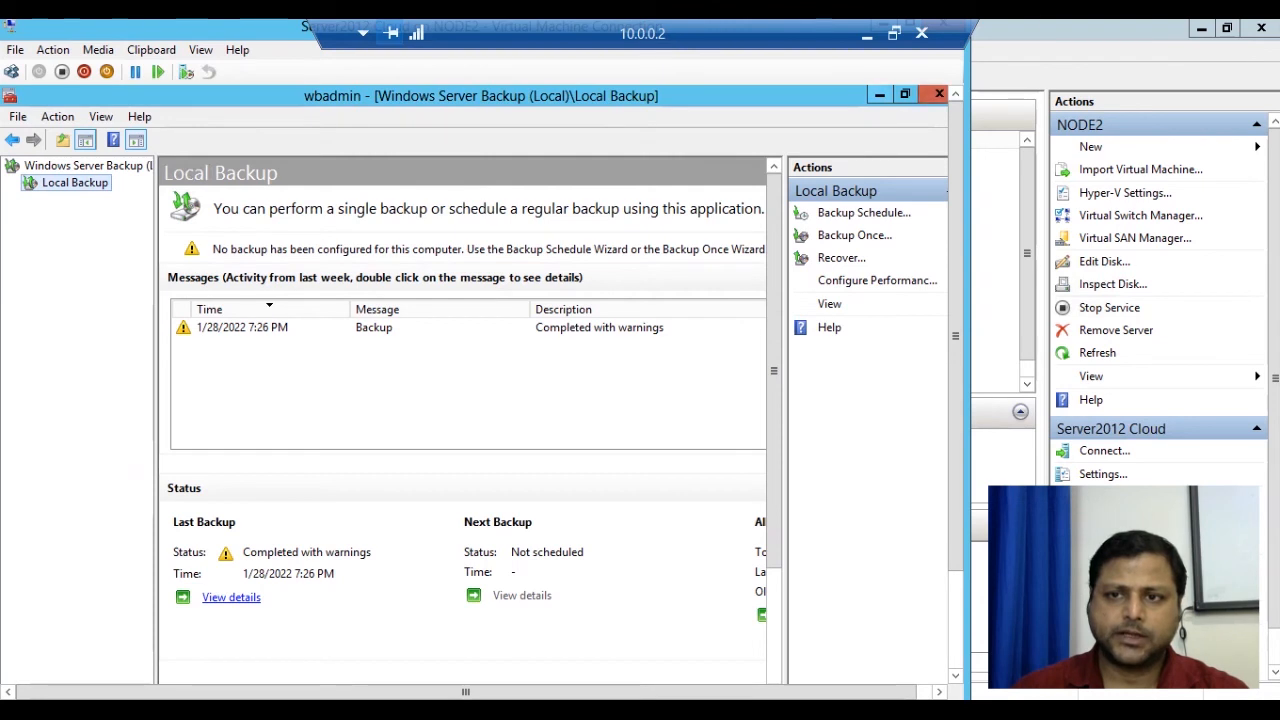
left_click(880, 94)
left_click(880, 94)
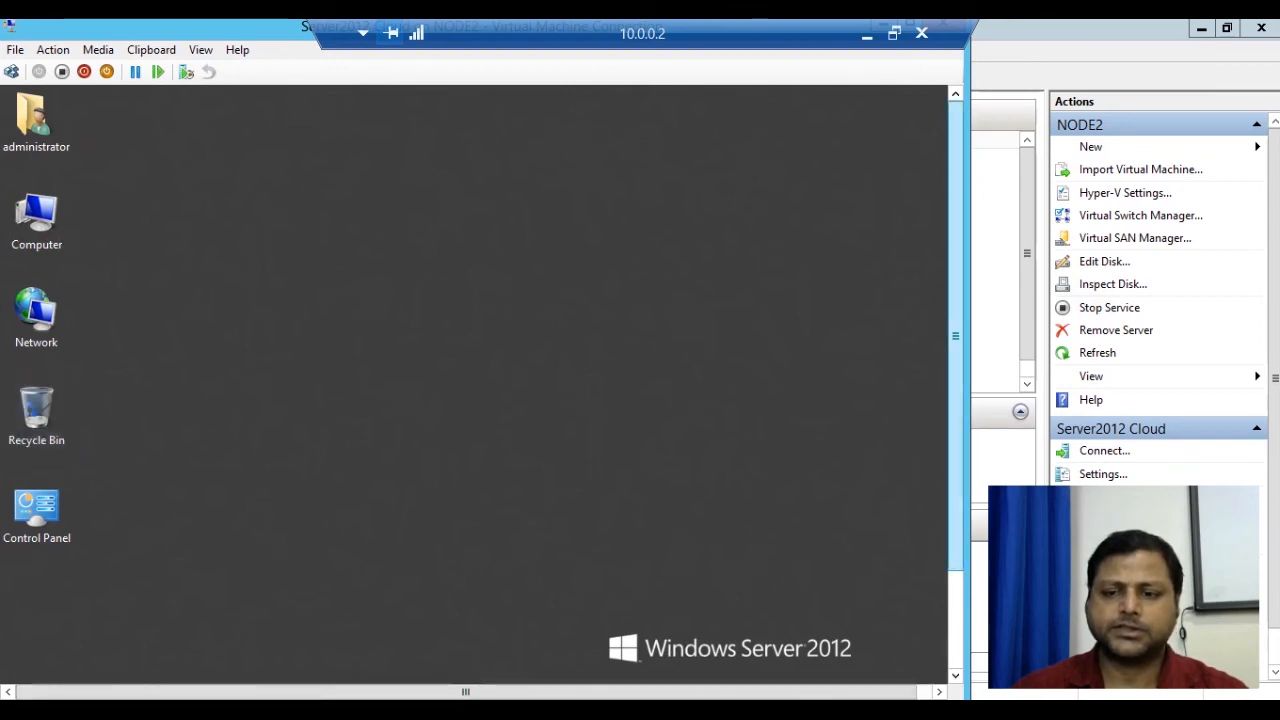
left_click_drag(955, 336, 955, 433)
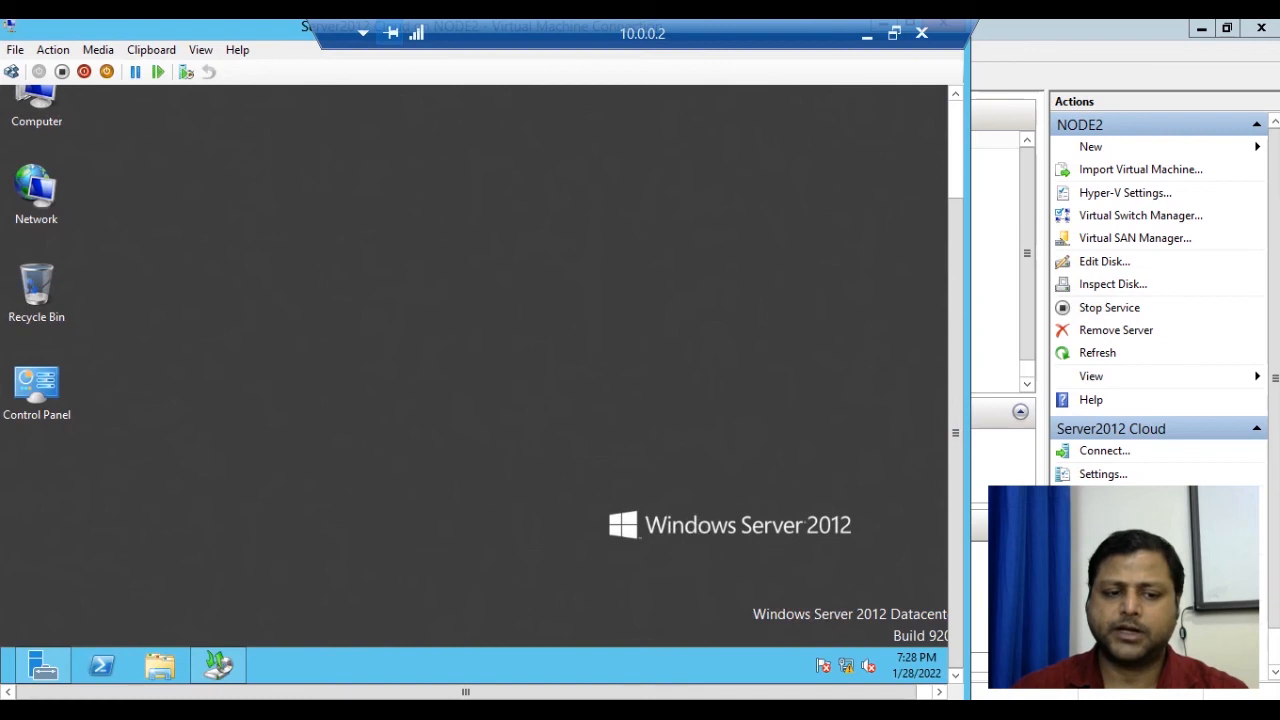
left_click(218, 665)
left_click_drag(955, 433, 955, 336)
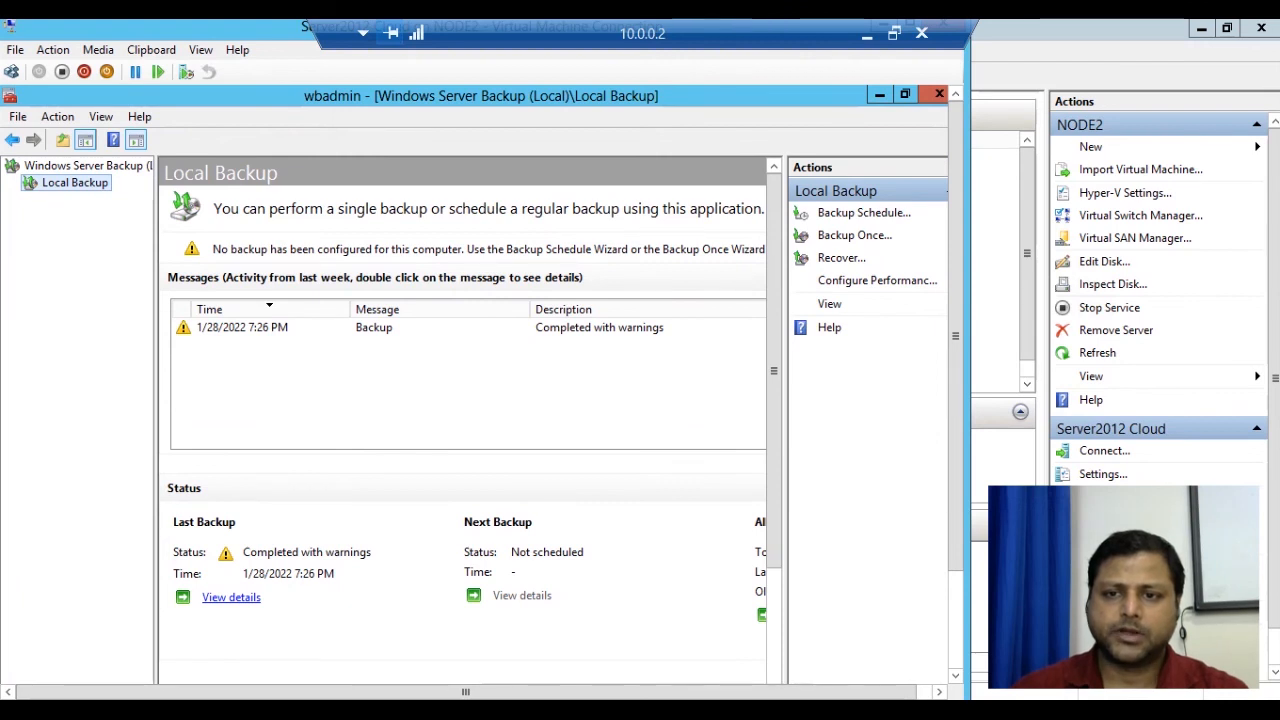
left_click(854, 235)
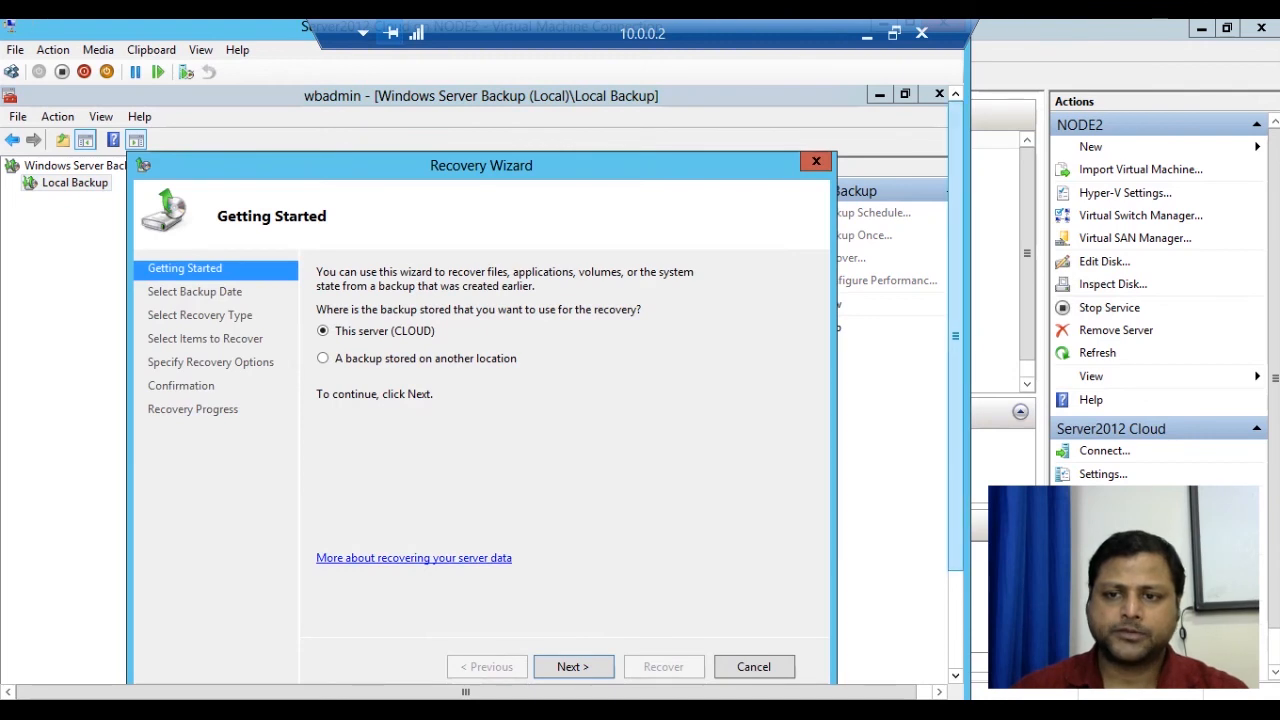
Choose this server's 7:26 PM backup and the Files and folders recovery type.
left_click_drag(956, 336, 956, 368)
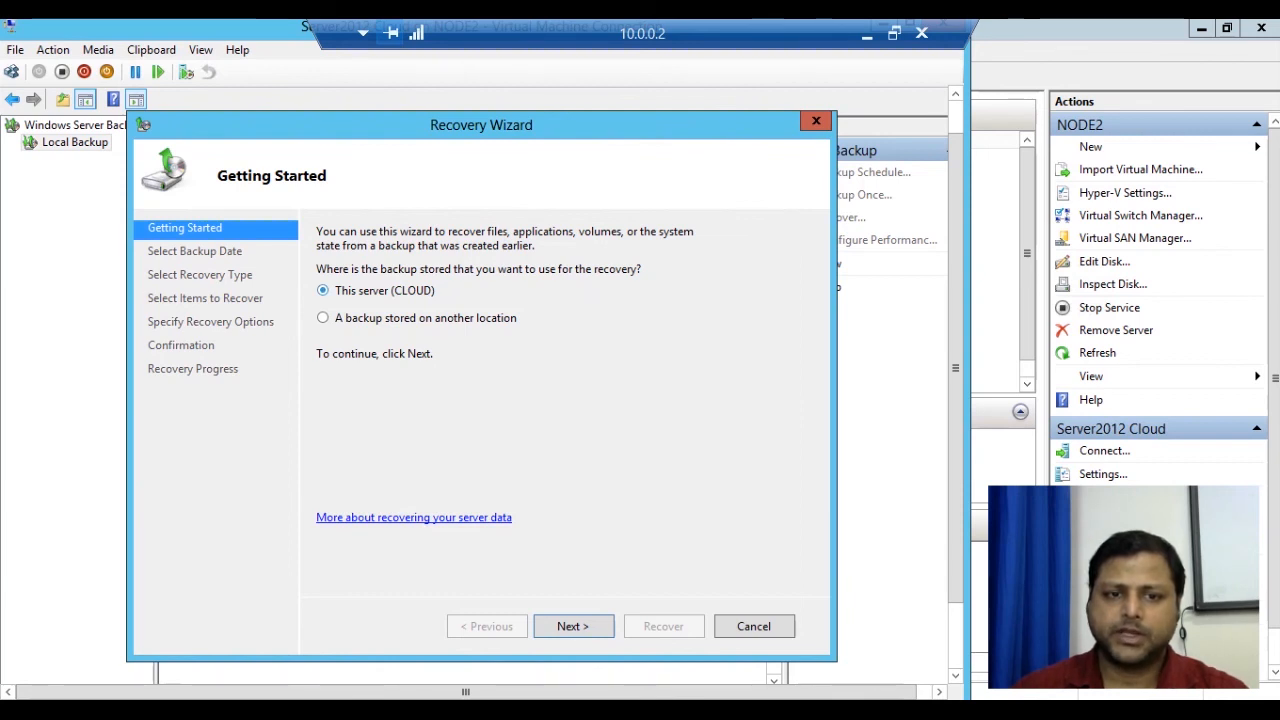
left_click(573, 626)
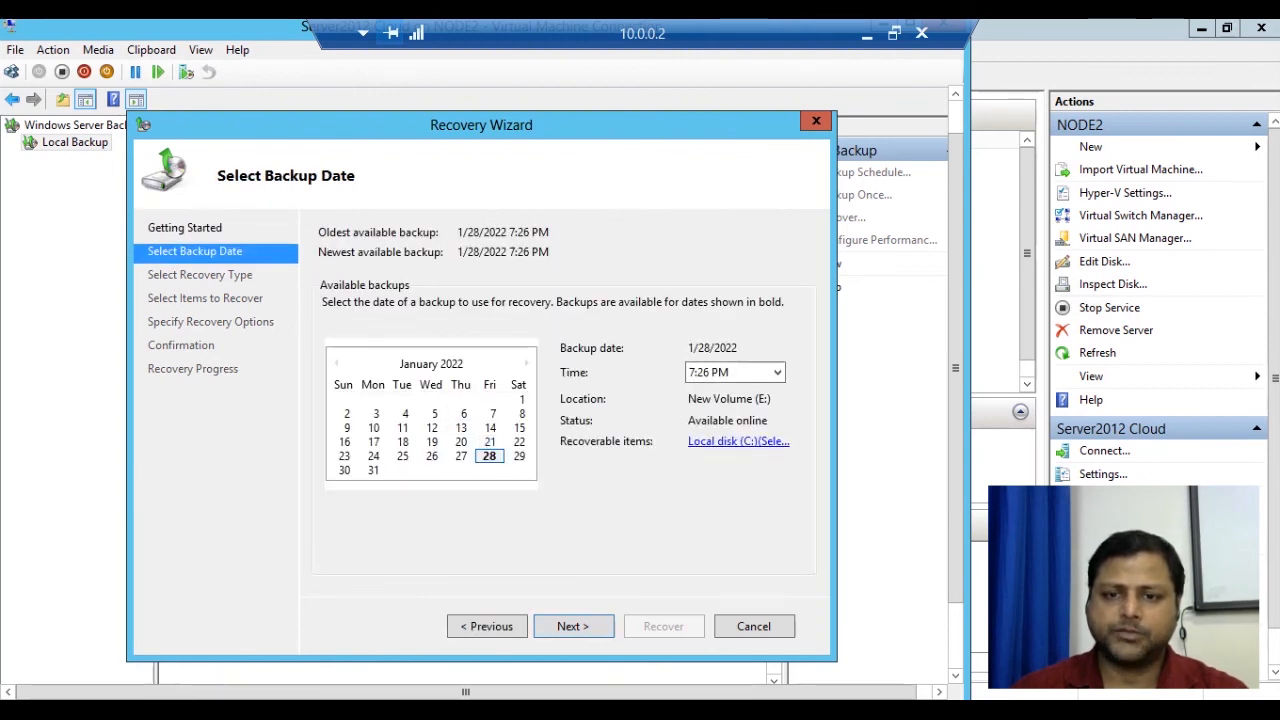
left_click(735, 372)
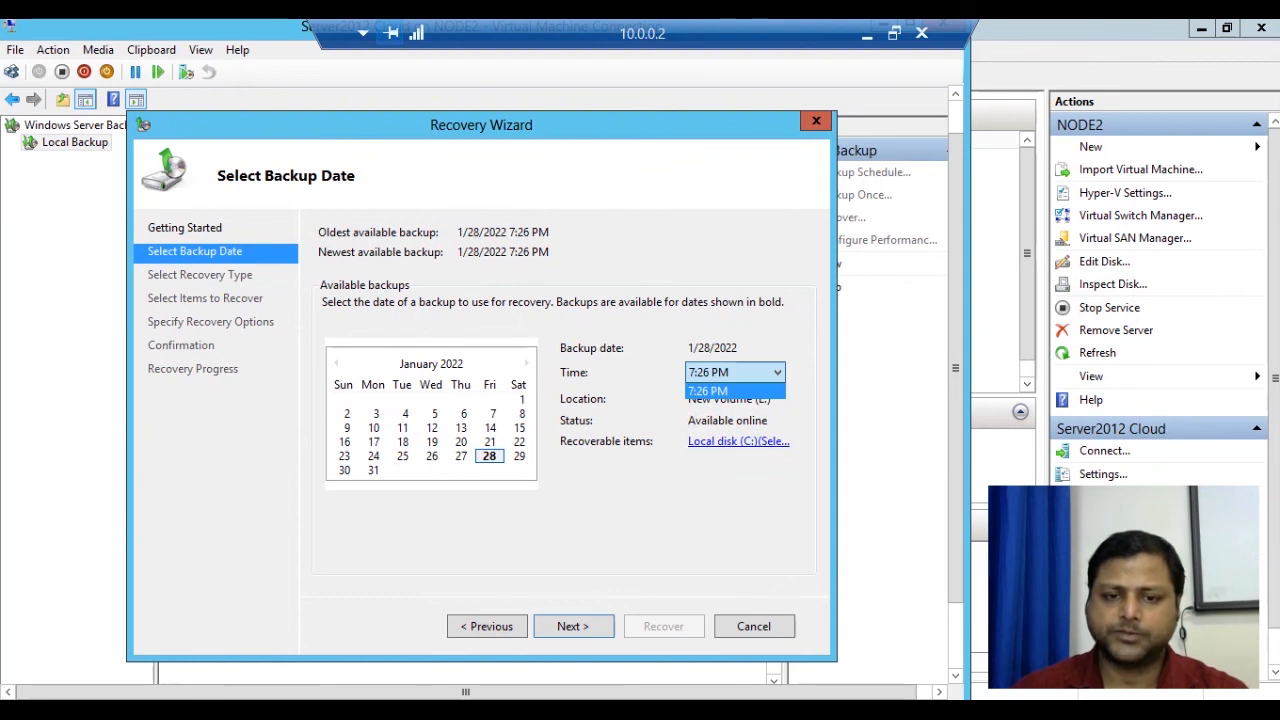
left_click(574, 626)
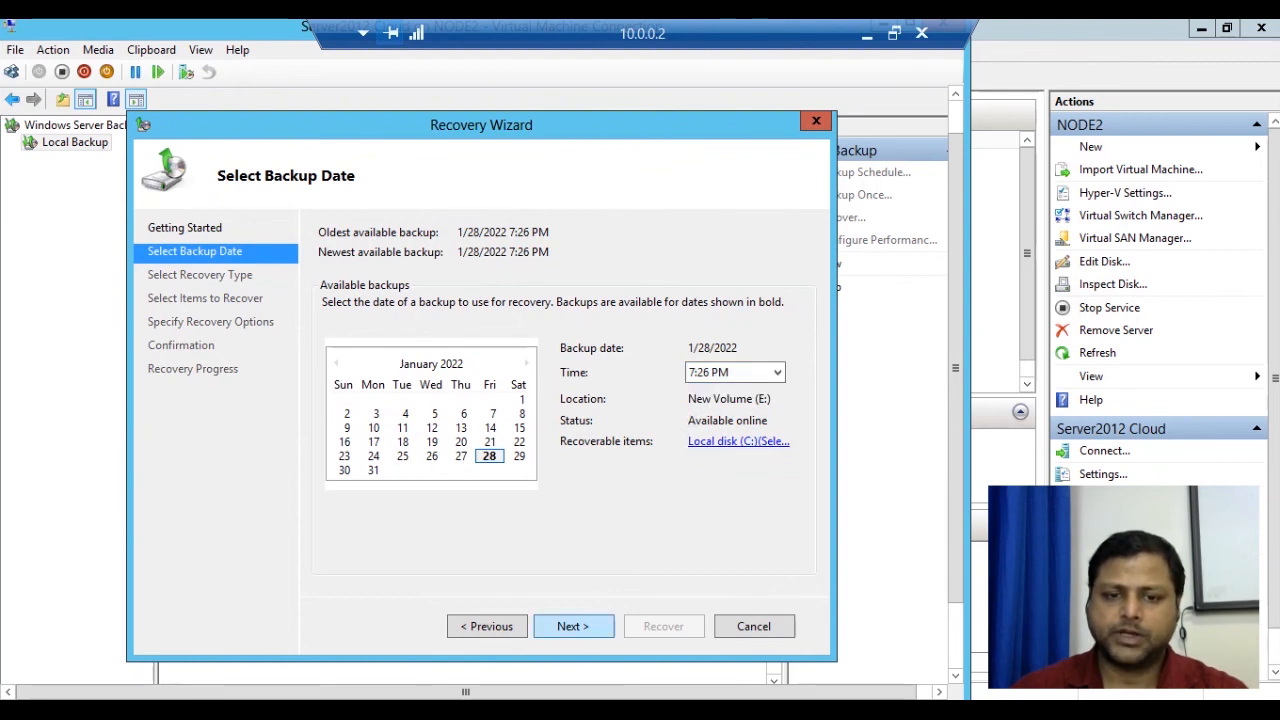
left_click(574, 626)
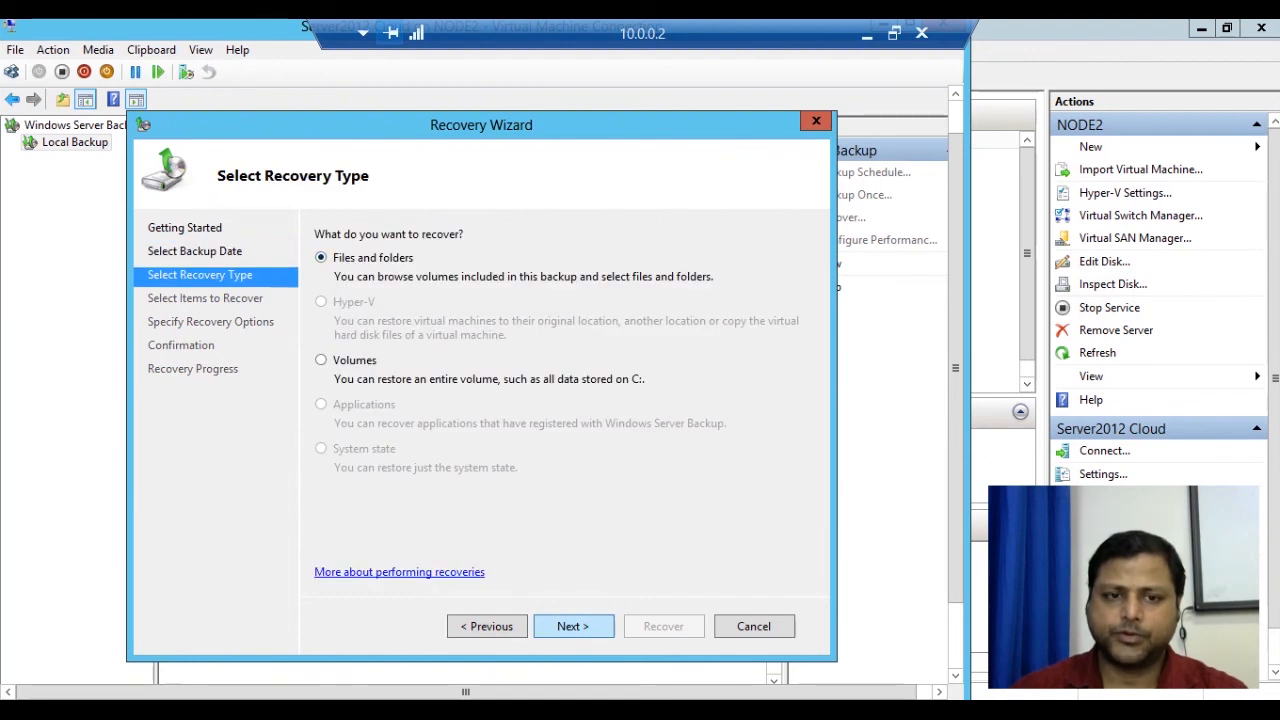
left_click(574, 626)
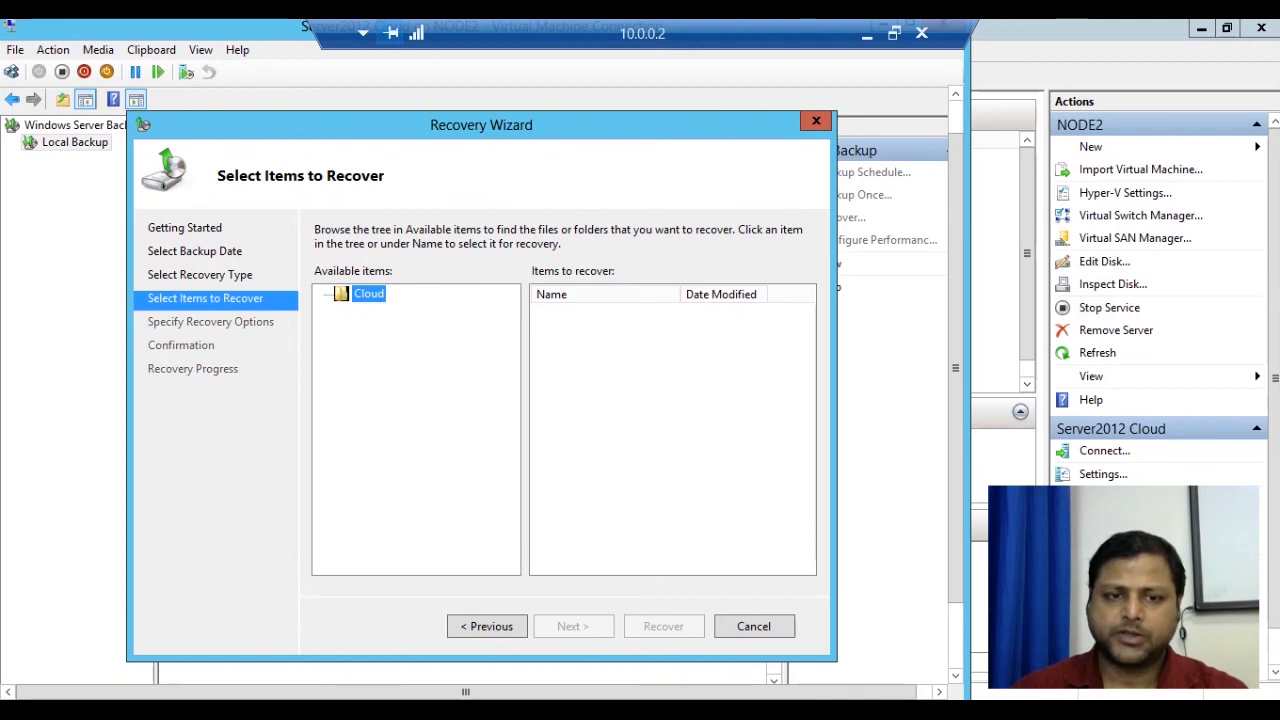
Select the Backup folder's files on Local disk (C:) for recovery.
left_click(324, 295)
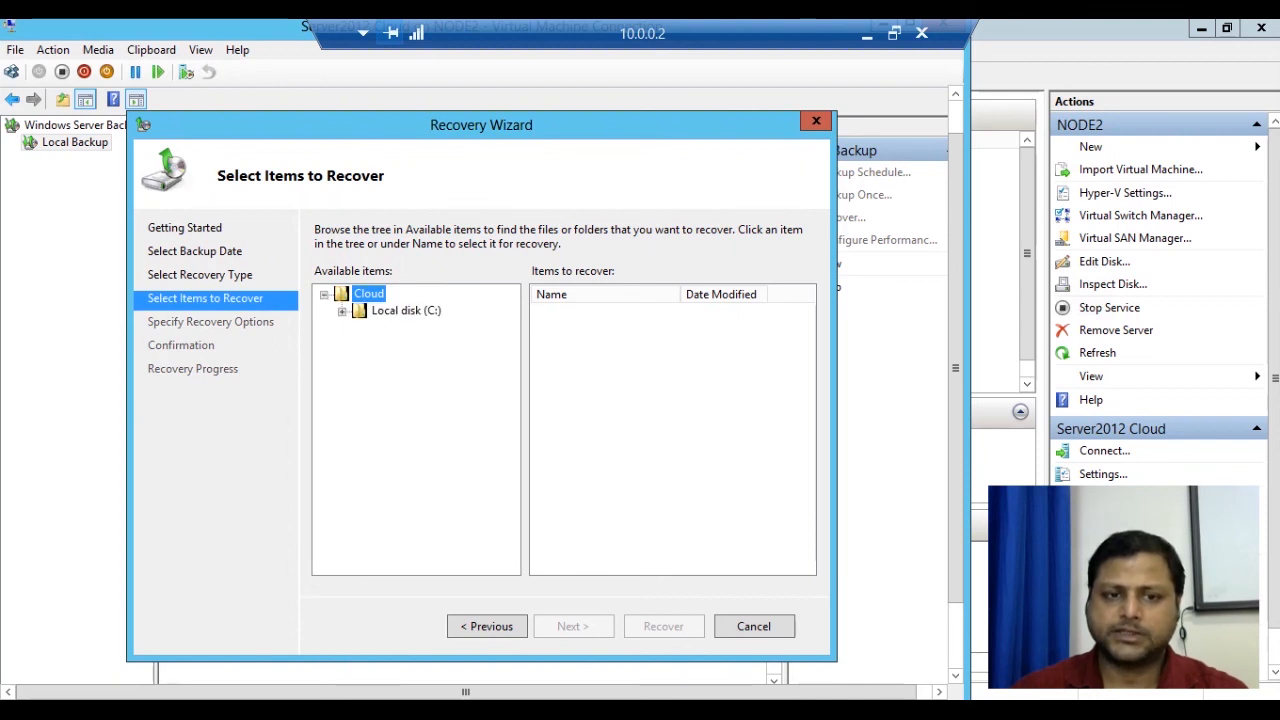
left_click(342, 311)
left_click(407, 328)
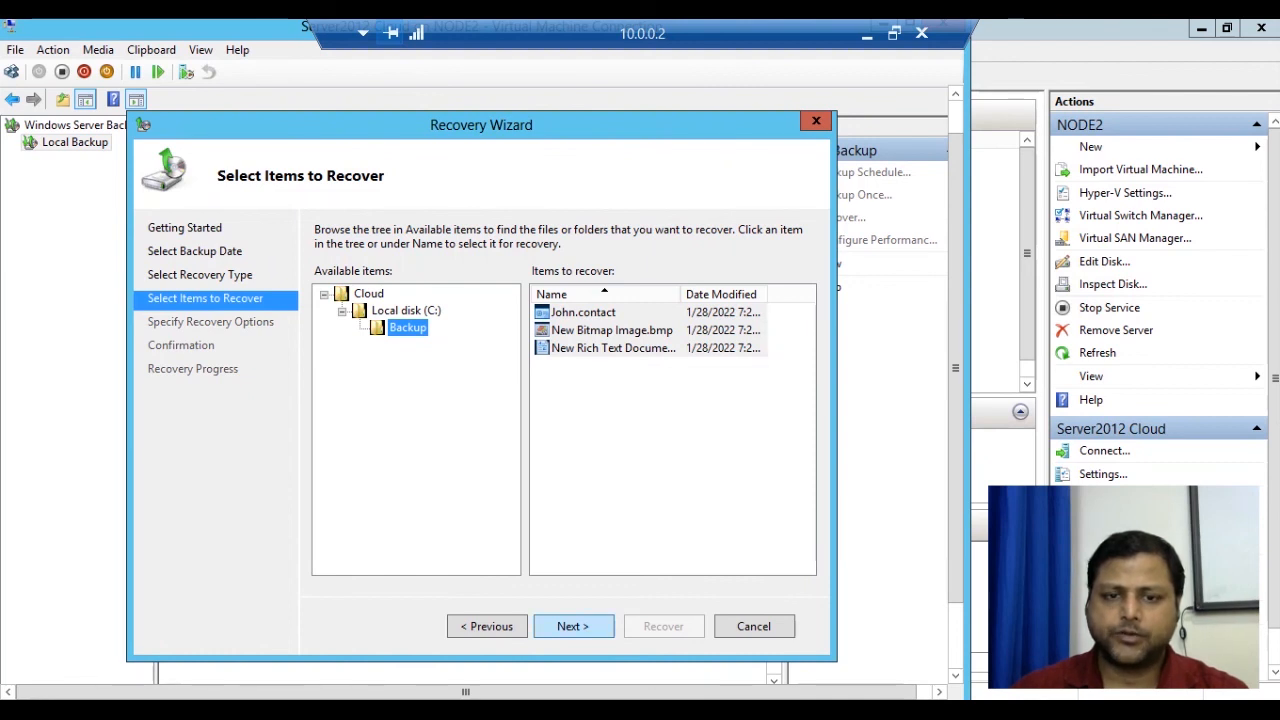
left_click(573, 627)
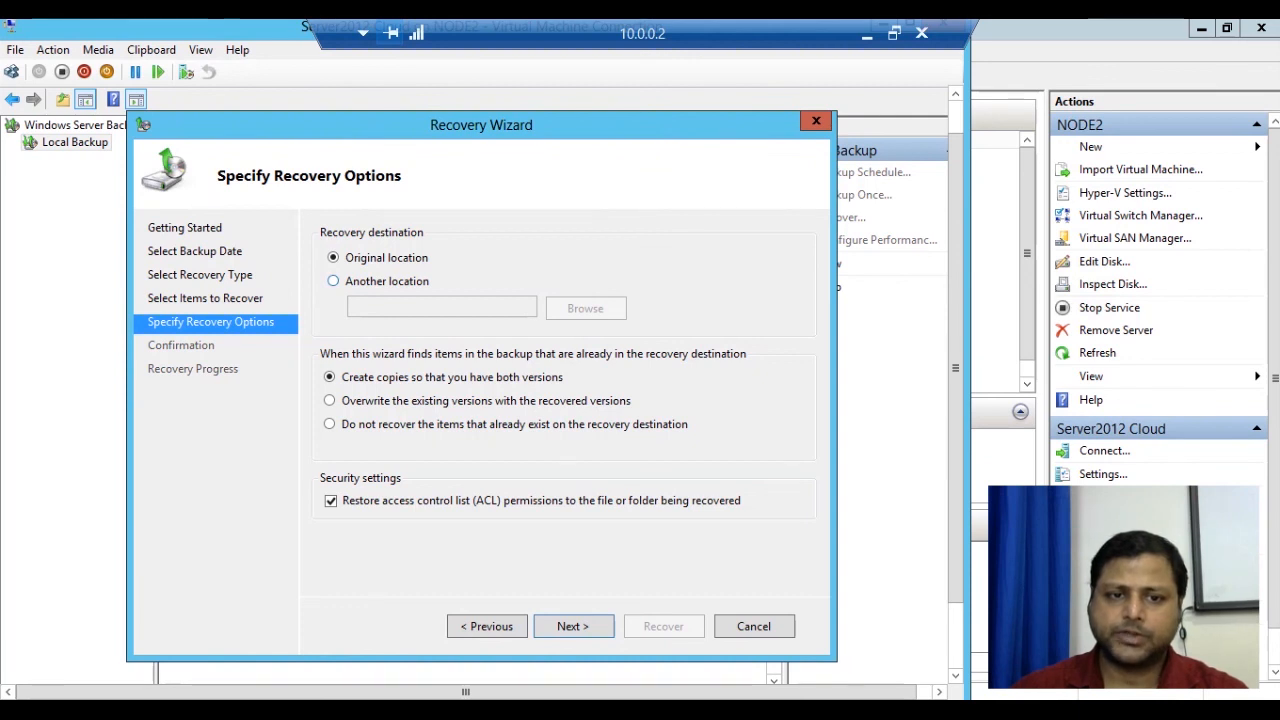
Recover to another location, creating new folder C:\back as the destination.
left_click(386, 281)
left_click(586, 308)
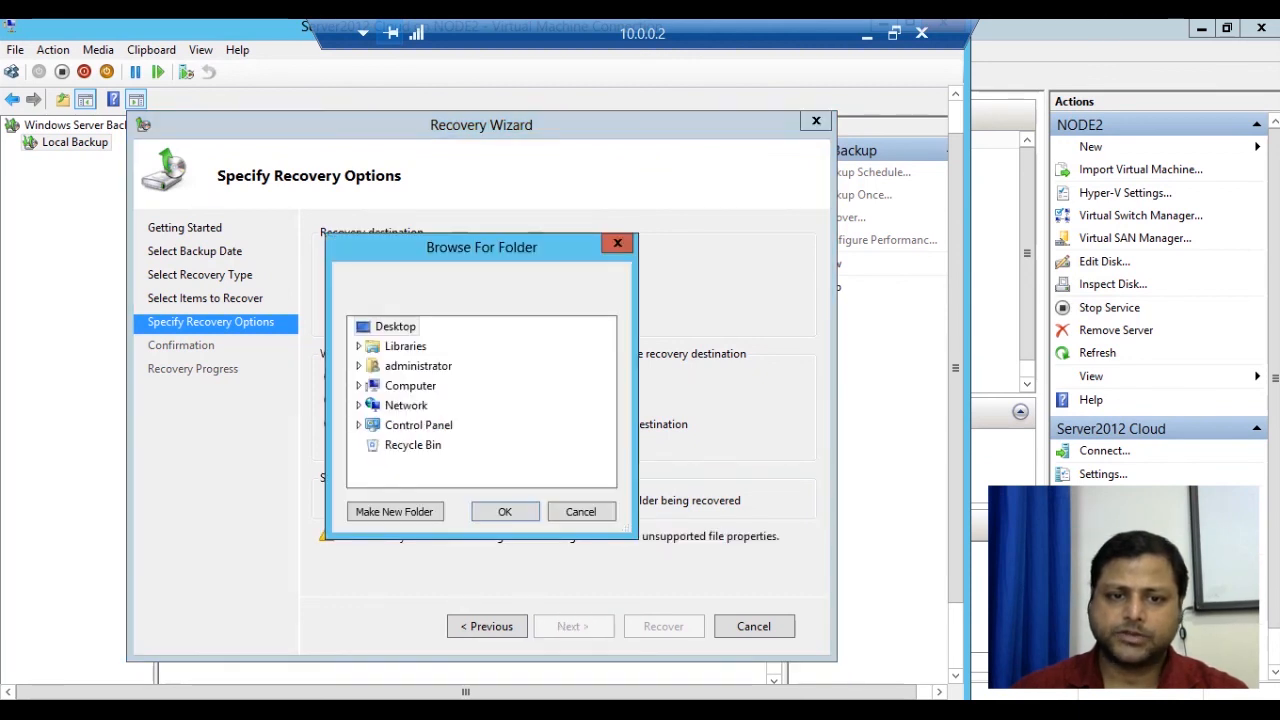
left_click(358, 385)
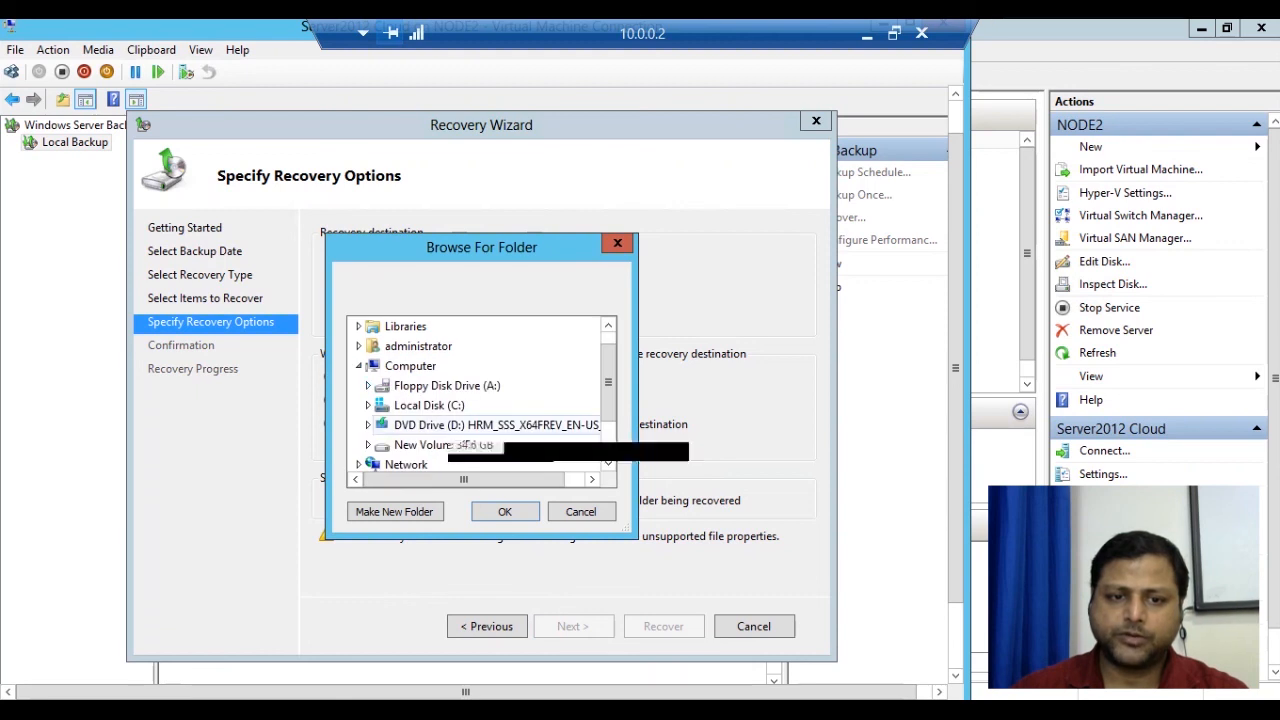
double_click(429, 405)
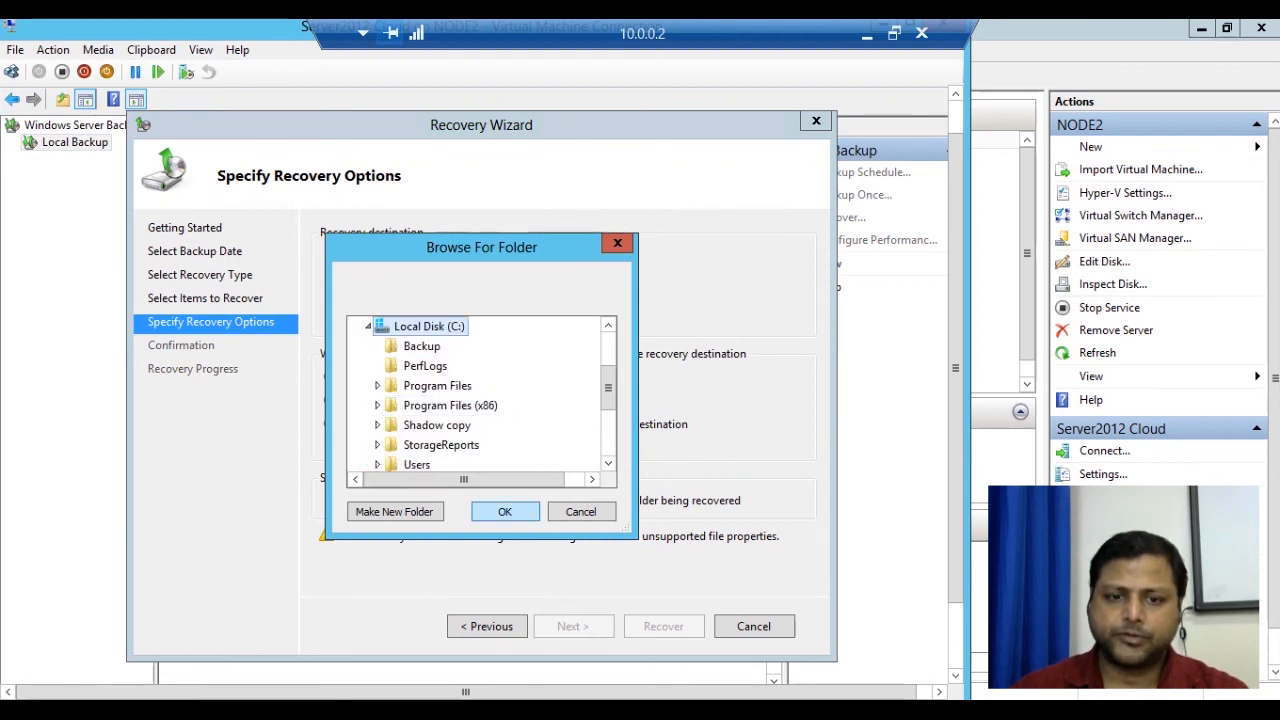
left_click(394, 511)
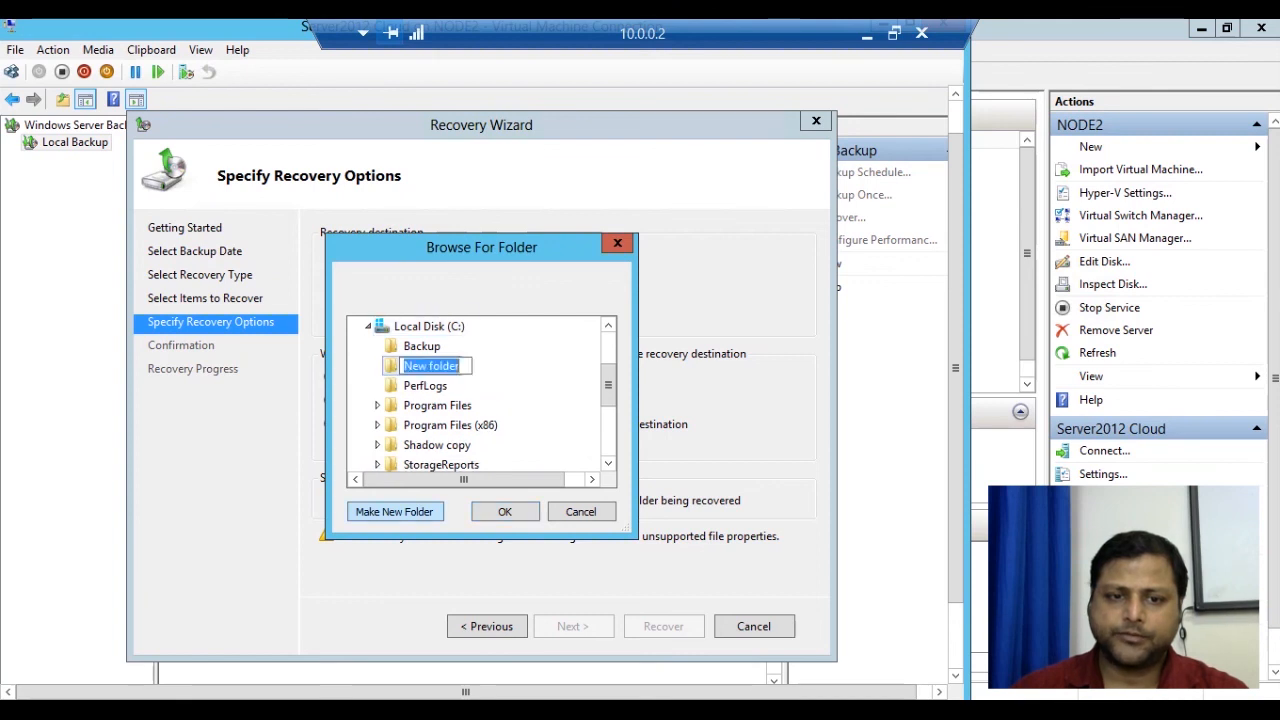
type("back")
key("Return")
key("Return")
key("Return")
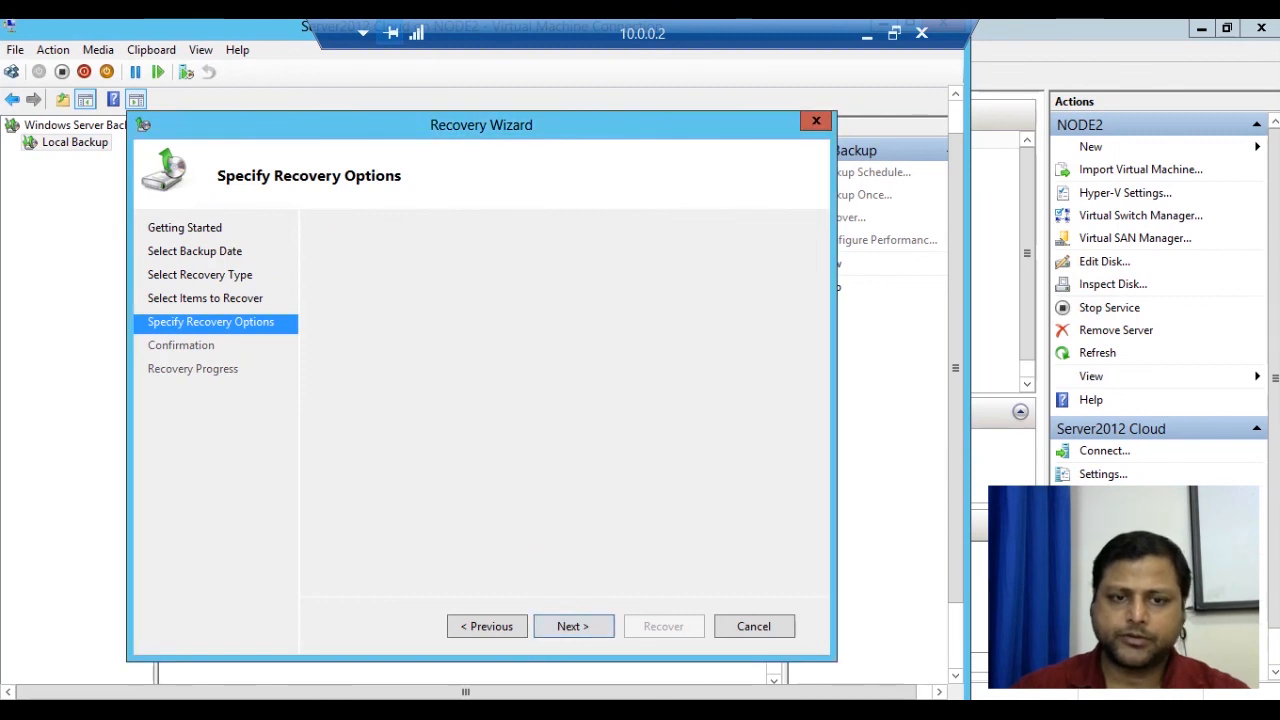
key("Return")
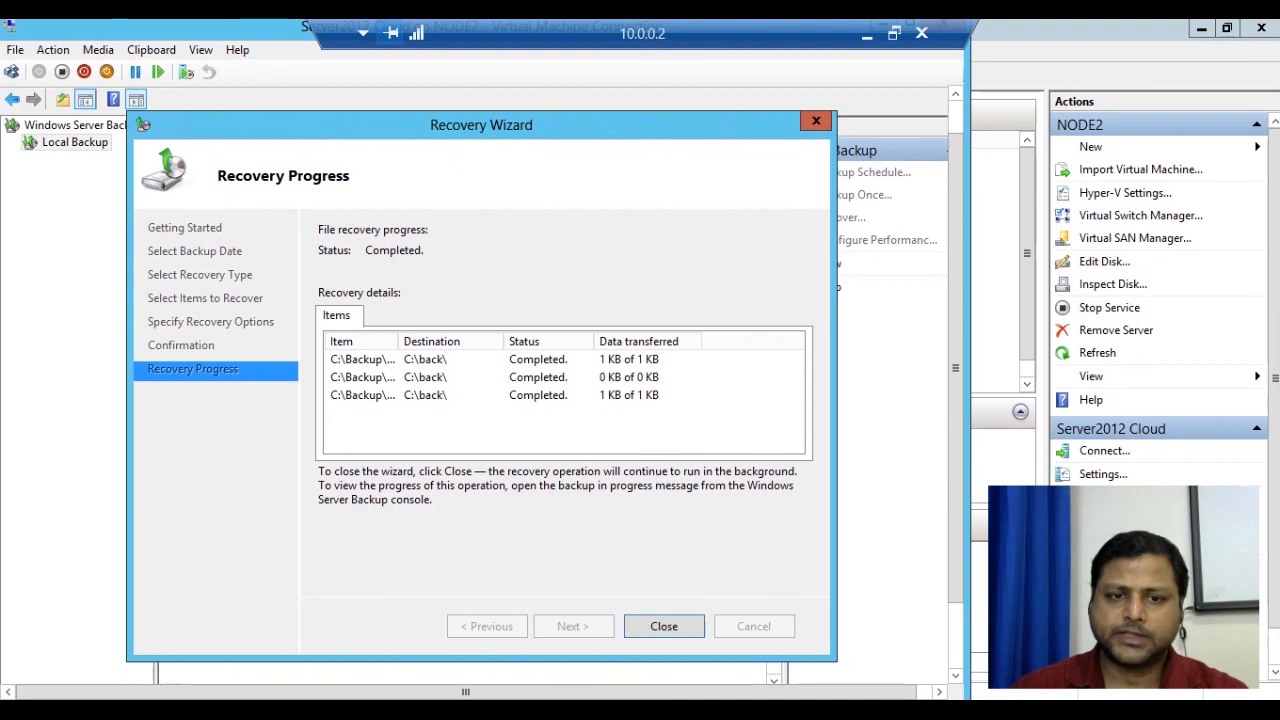
Close the wizard and console, then open C:\back to check the three restored files.
left_click(664, 626)
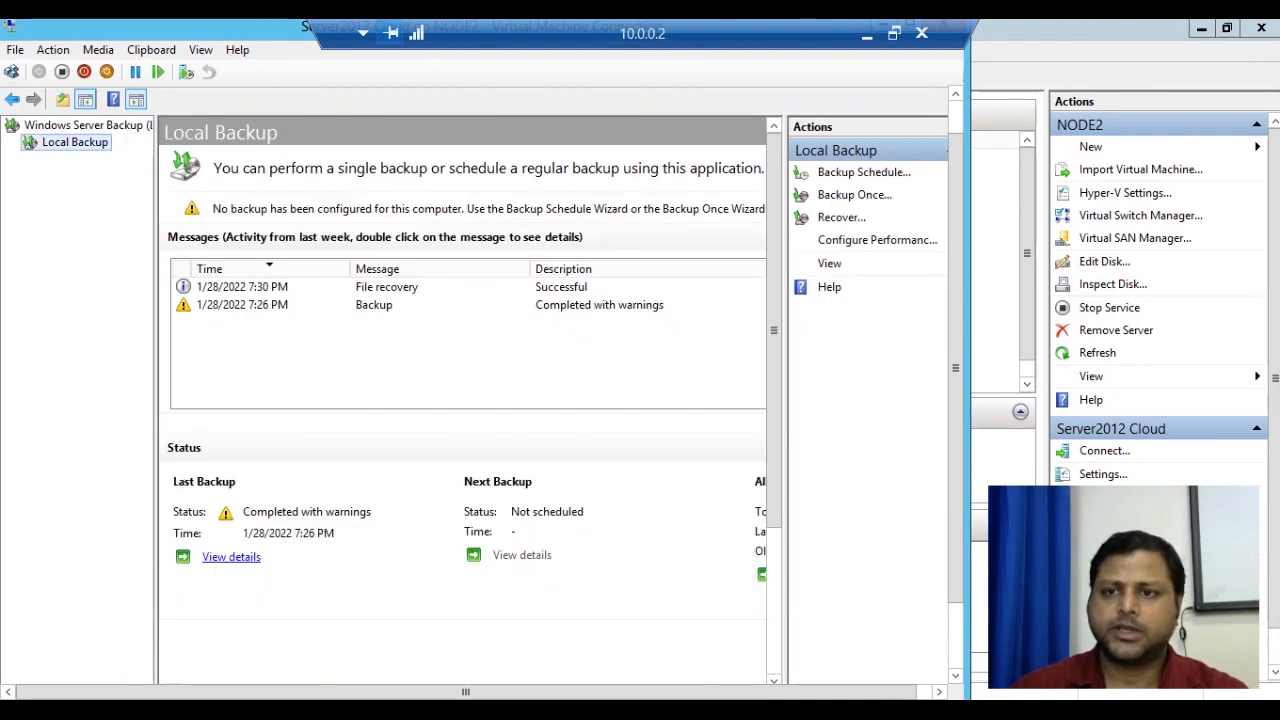
left_click_drag(955, 368, 955, 334)
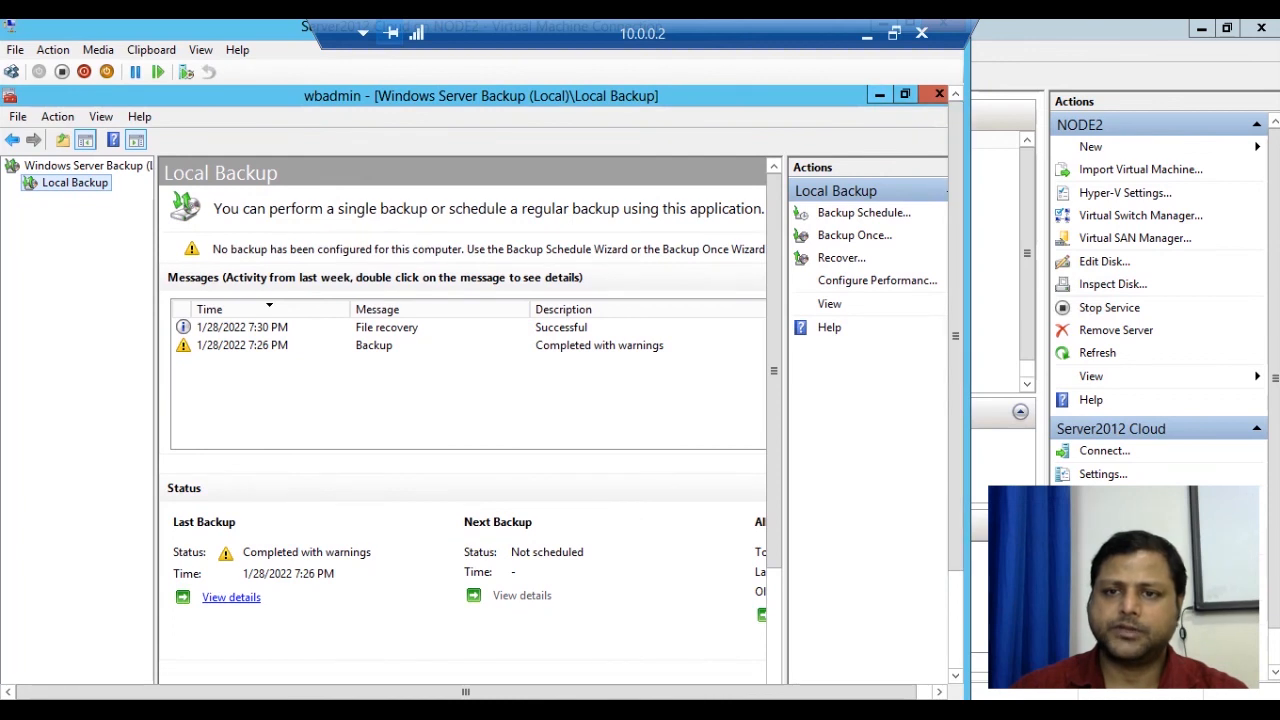
left_click(939, 94)
double_click(37, 220)
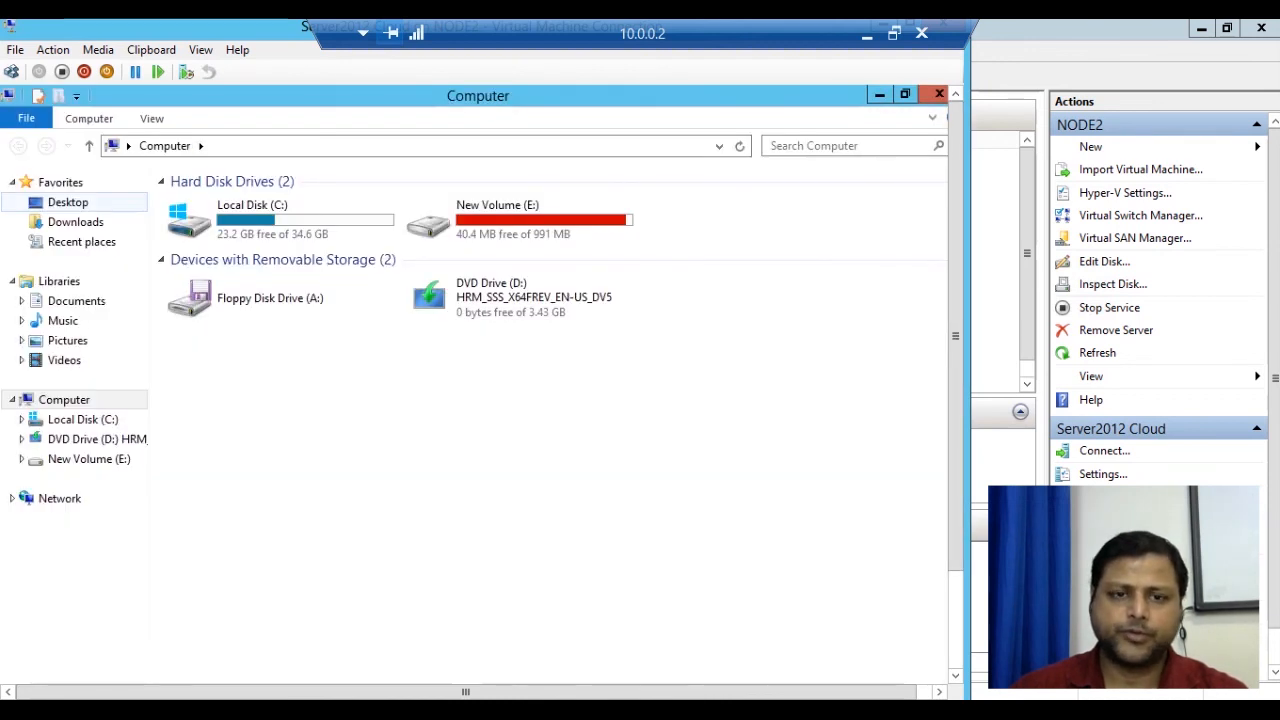
double_click(280, 218)
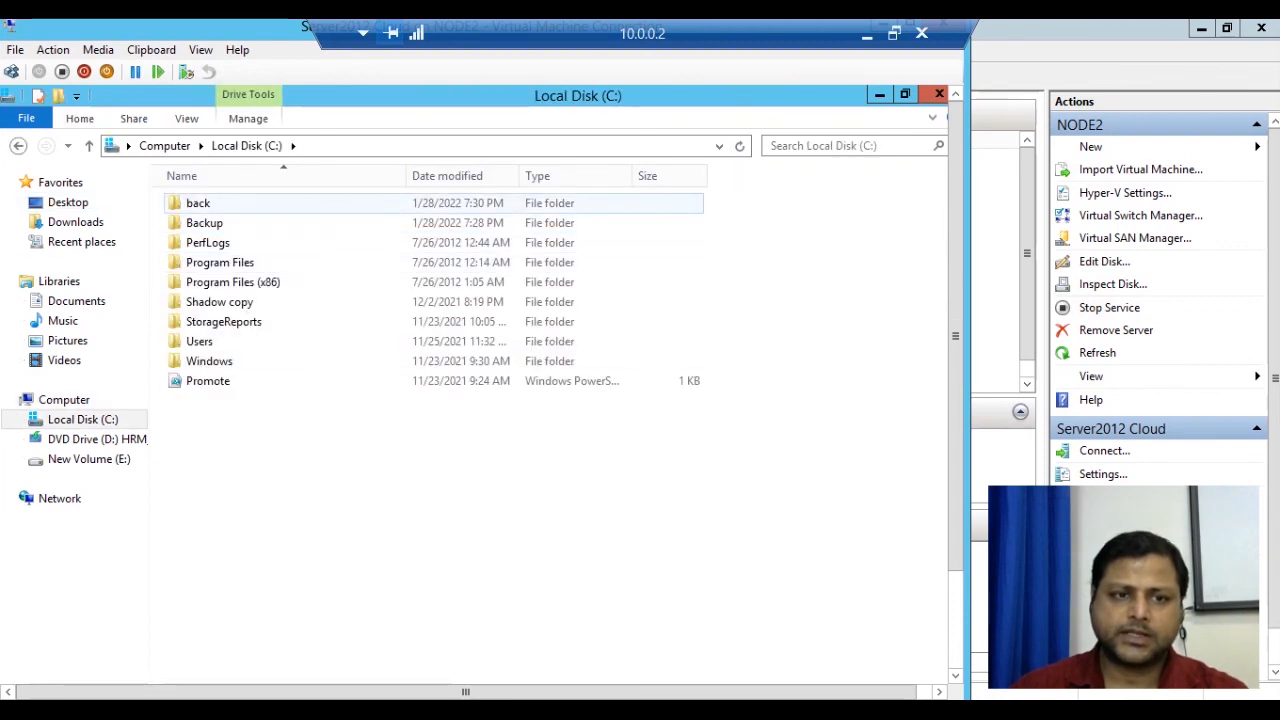
double_click(250, 203)
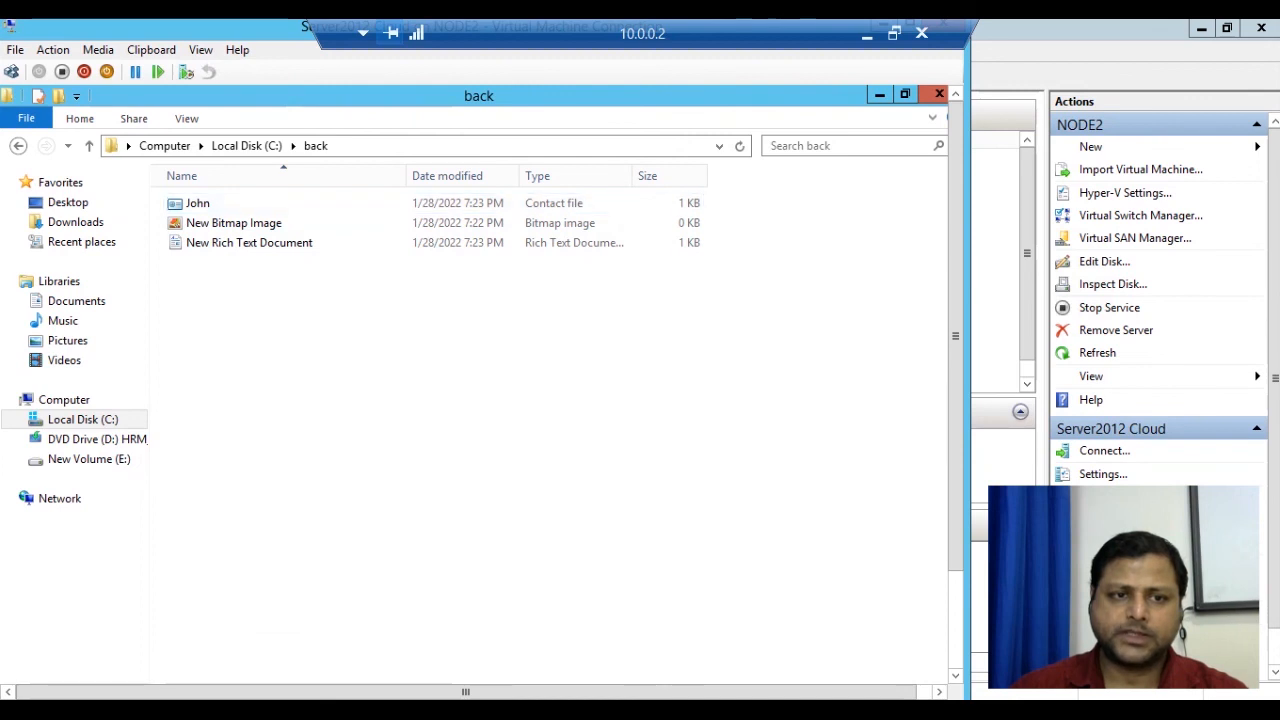
left_click(89, 145)
double_click(200, 203)
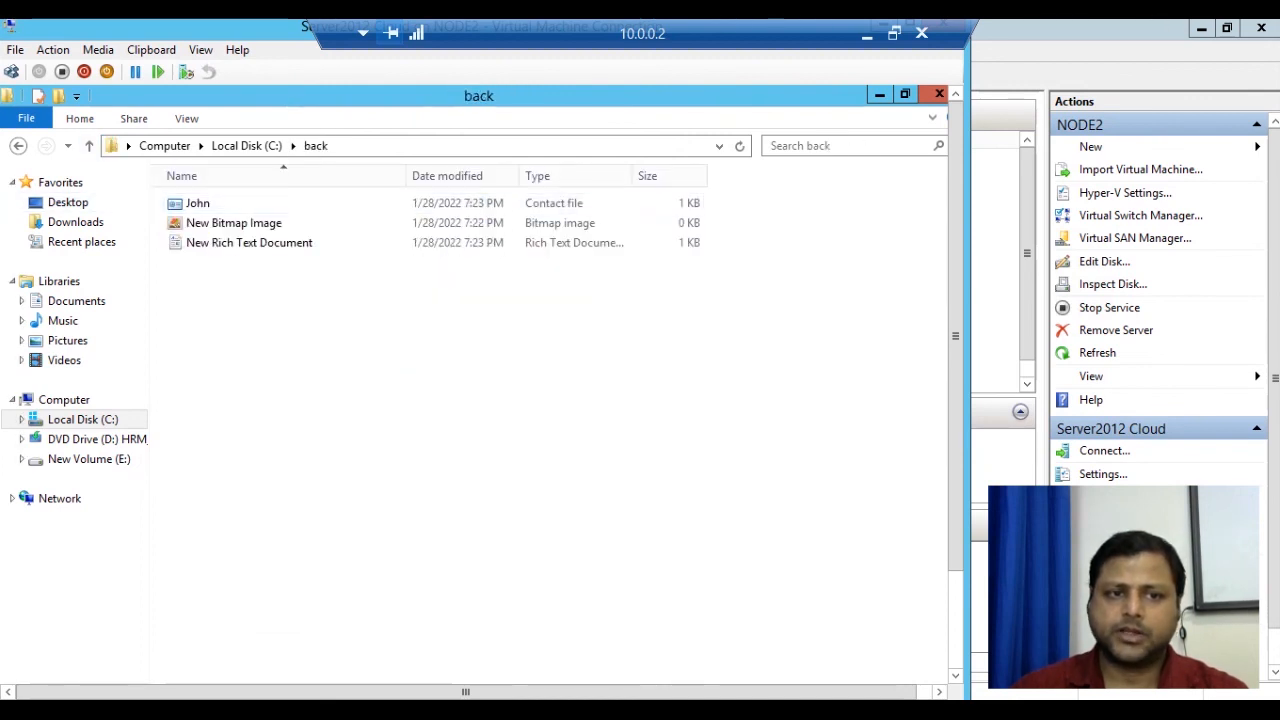